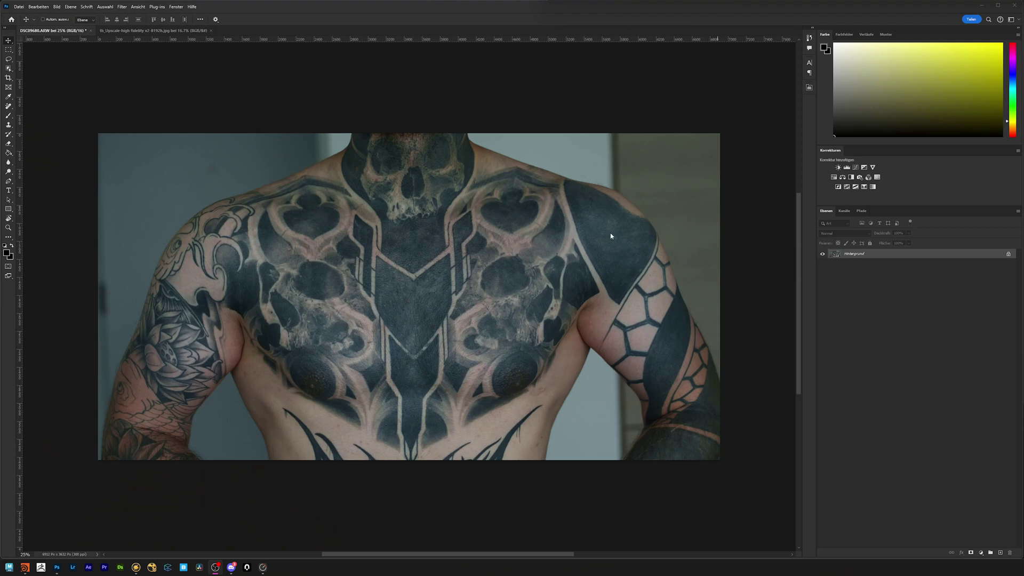
View the back tattoo photo for comparison and return to the chest tattoo photo.
{"action": "left_click", "coordinate": [936, 326]}
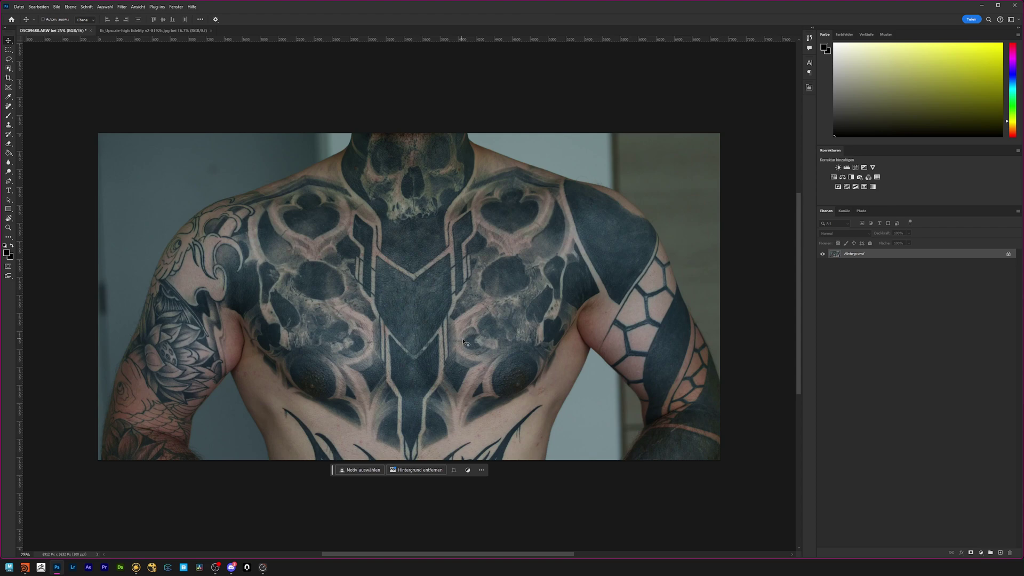
{"action": "left_click", "coordinate": [175, 32]}
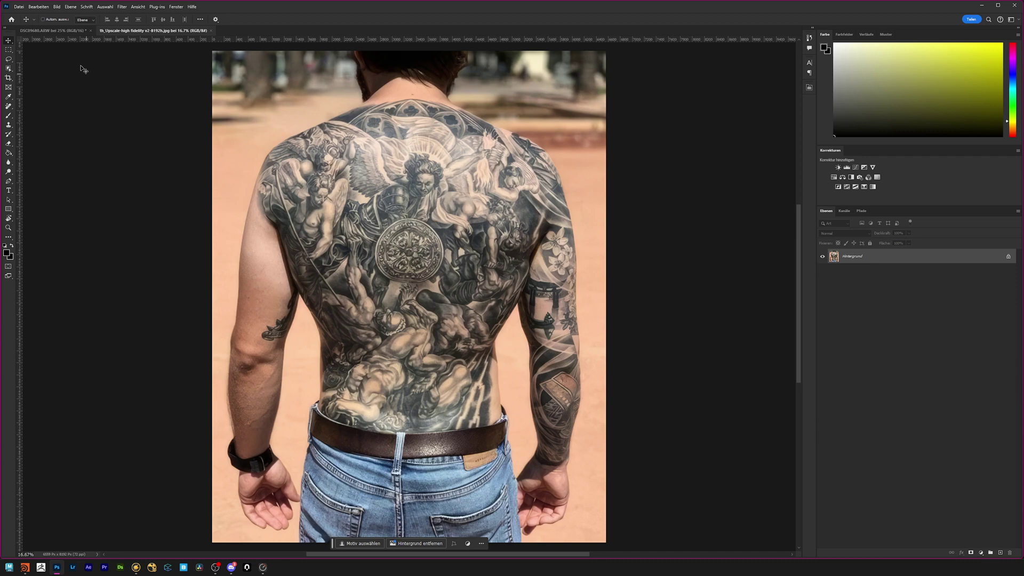
{"action": "left_click", "coordinate": [60, 31]}
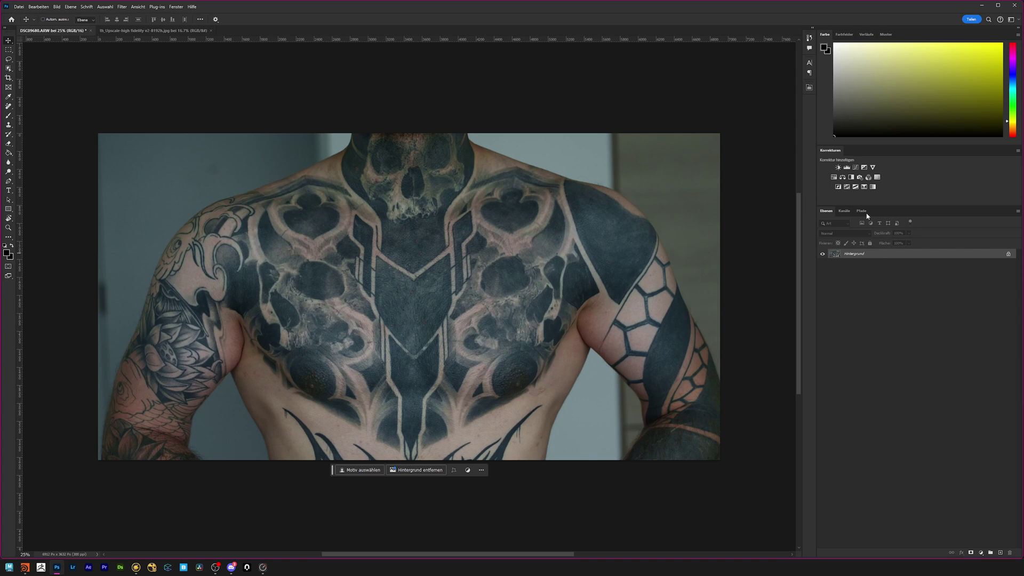
Add Black & White and Invert adjustment layers above the chest photo and compare the image with and without the inversion.
{"action": "left_click", "coordinate": [851, 178]}
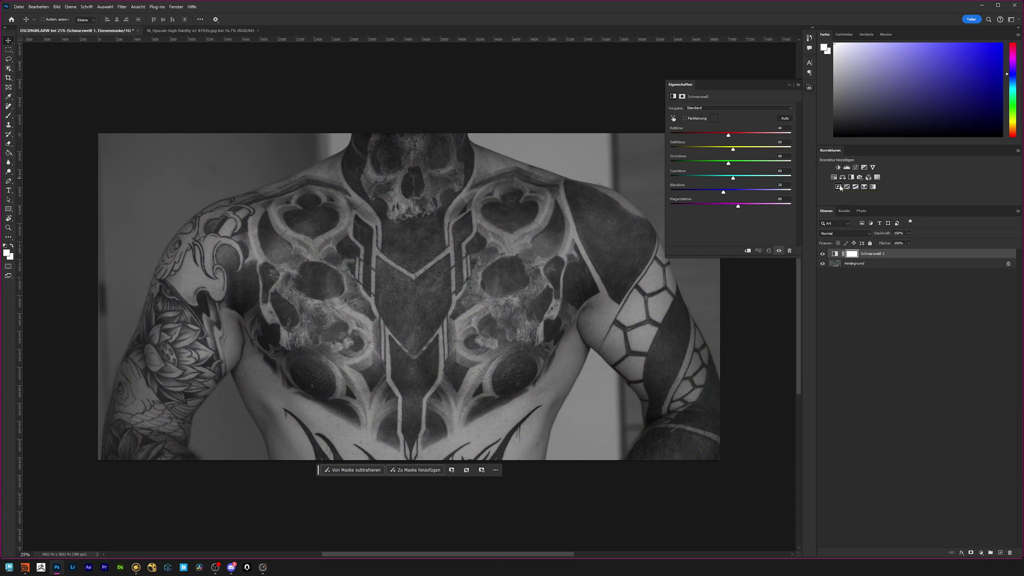
{"action": "left_click", "coordinate": [837, 187]}
{"action": "left_click", "coordinate": [822, 254]}
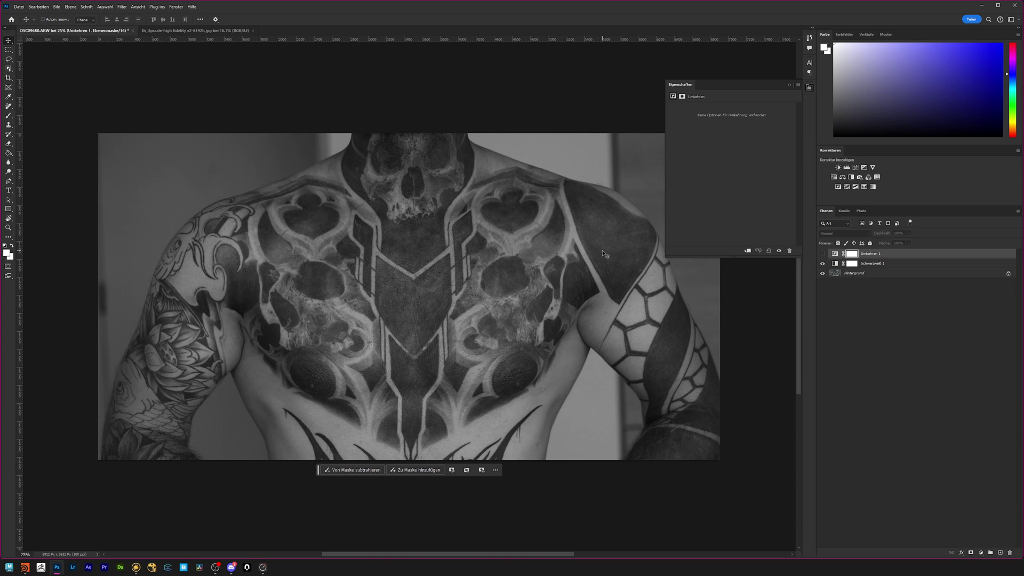
{"action": "left_click", "coordinate": [822, 254]}
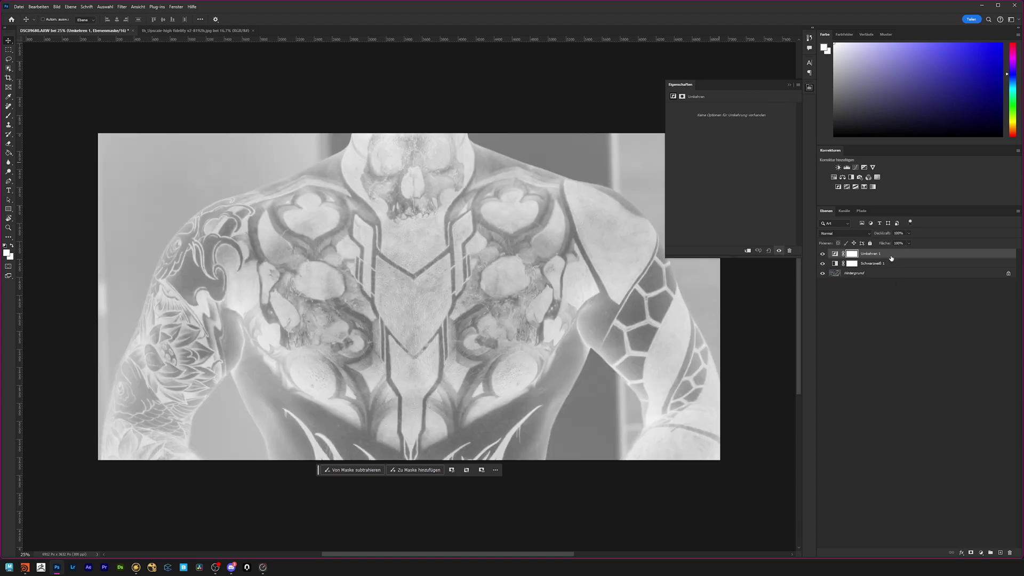
Add a new layer on top and brush the background and untattooed skin around the chest tattoo black.
{"action": "left_click", "coordinate": [1000, 552]}
{"action": "key", "text": "b"}
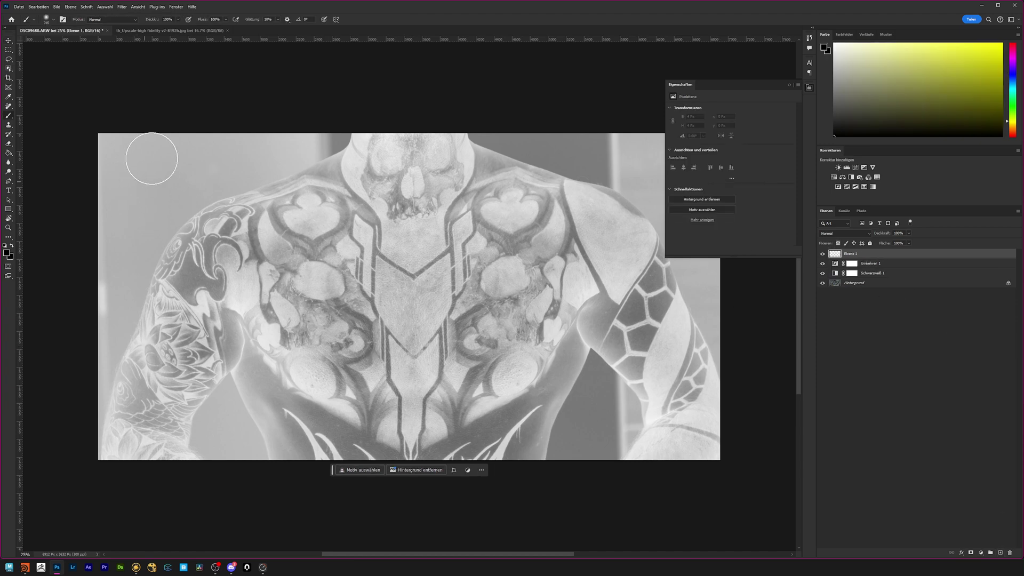
{"action": "mouse_move", "coordinate": [176, 130]}
{"action": "left_mouse_down"}
{"action": "mouse_move", "coordinate": [103, 167]}
{"action": "mouse_move", "coordinate": [154, 121]}
{"action": "mouse_move", "coordinate": [322, 105]}
{"action": "mouse_move", "coordinate": [327, 119]}
{"action": "mouse_move", "coordinate": [242, 137]}
{"action": "mouse_move", "coordinate": [297, 130]}
{"action": "mouse_move", "coordinate": [220, 151]}
{"action": "mouse_move", "coordinate": [223, 166]}
{"action": "mouse_move", "coordinate": [91, 224]}
{"action": "mouse_move", "coordinate": [137, 235]}
{"action": "mouse_move", "coordinate": [71, 402]}
{"action": "mouse_move", "coordinate": [55, 485]}
{"action": "left_mouse_up"}
{"action": "left_click", "coordinate": [257, 413]}
{"action": "mouse_move", "coordinate": [257, 413]}
{"action": "left_mouse_down"}
{"action": "mouse_move", "coordinate": [344, 474]}
{"action": "mouse_move", "coordinate": [402, 498]}
{"action": "mouse_move", "coordinate": [237, 414]}
{"action": "mouse_move", "coordinate": [224, 430]}
{"action": "mouse_move", "coordinate": [377, 489]}
{"action": "mouse_move", "coordinate": [528, 430]}
{"action": "mouse_move", "coordinate": [566, 393]}
{"action": "mouse_move", "coordinate": [571, 370]}
{"action": "mouse_move", "coordinate": [596, 416]}
{"action": "mouse_move", "coordinate": [601, 403]}
{"action": "mouse_move", "coordinate": [605, 430]}
{"action": "mouse_move", "coordinate": [591, 446]}
{"action": "left_mouse_up"}
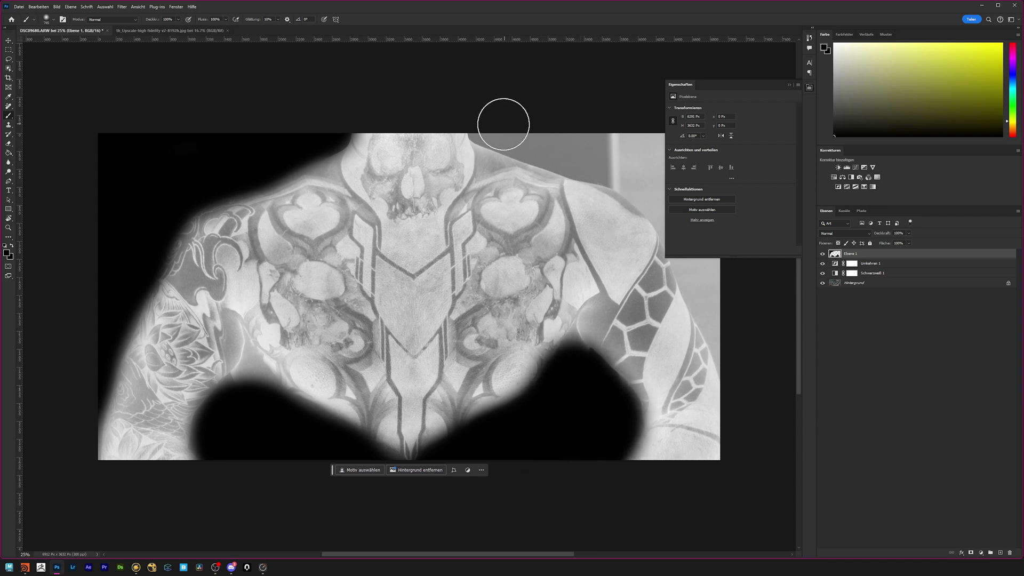
{"action": "mouse_move", "coordinate": [503, 121]}
{"action": "left_mouse_down"}
{"action": "mouse_move", "coordinate": [621, 130]}
{"action": "mouse_move", "coordinate": [747, 235]}
{"action": "mouse_move", "coordinate": [745, 331]}
{"action": "mouse_move", "coordinate": [718, 281]}
{"action": "left_mouse_up"}
{"action": "key", "text": "ctrl+z"}
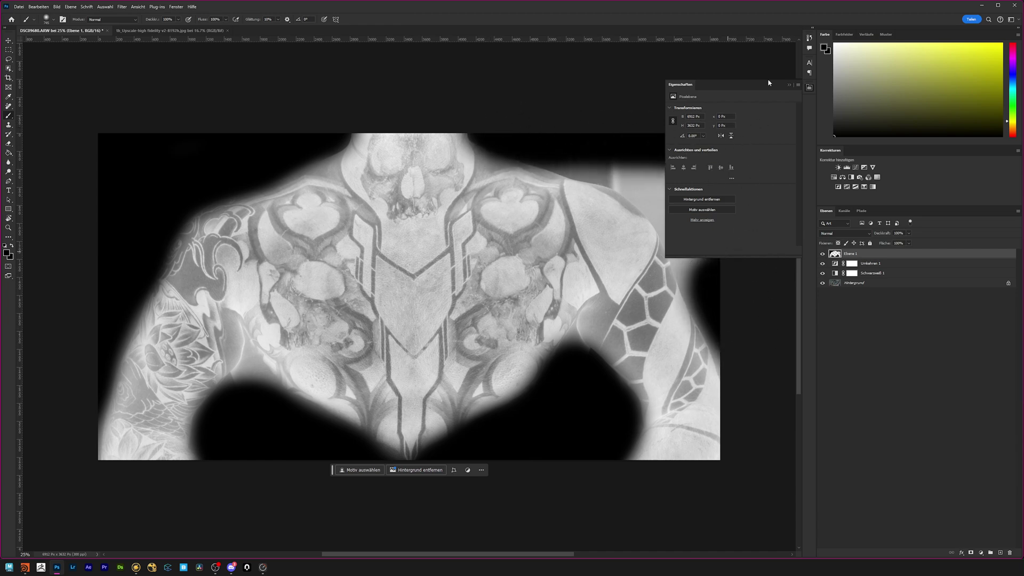
{"action": "left_click", "coordinate": [788, 87]}
{"action": "mouse_move", "coordinate": [714, 153]}
{"action": "left_mouse_down"}
{"action": "mouse_move", "coordinate": [706, 217]}
{"action": "mouse_move", "coordinate": [720, 288]}
{"action": "mouse_move", "coordinate": [751, 357]}
{"action": "mouse_move", "coordinate": [683, 205]}
{"action": "mouse_move", "coordinate": [577, 136]}
{"action": "mouse_move", "coordinate": [743, 259]}
{"action": "left_mouse_up"}
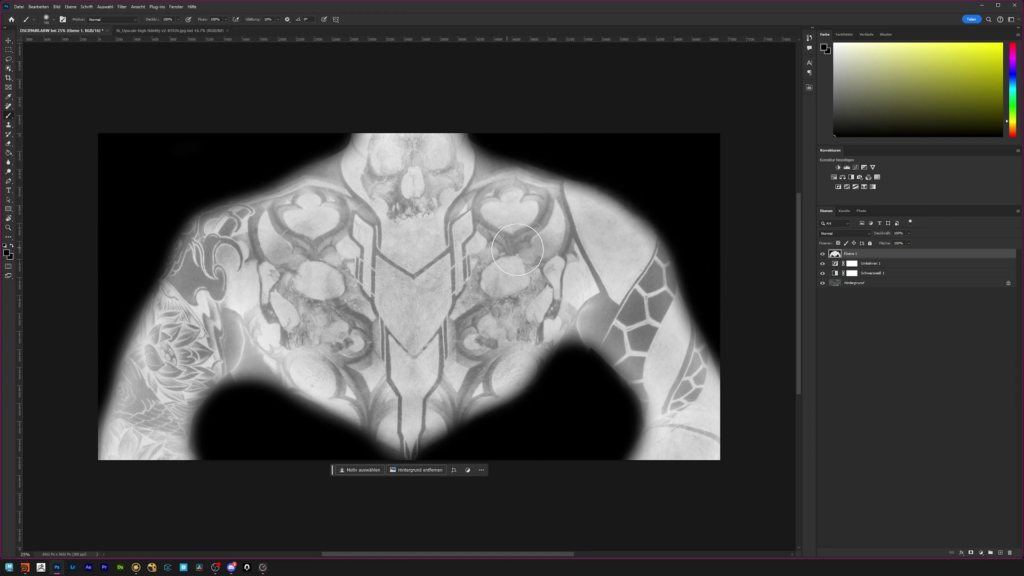
Add a Curves adjustment directly above the Invert layer and raise its black point to darken the skin while keeping the tattoo detail.
{"action": "left_click", "coordinate": [914, 264]}
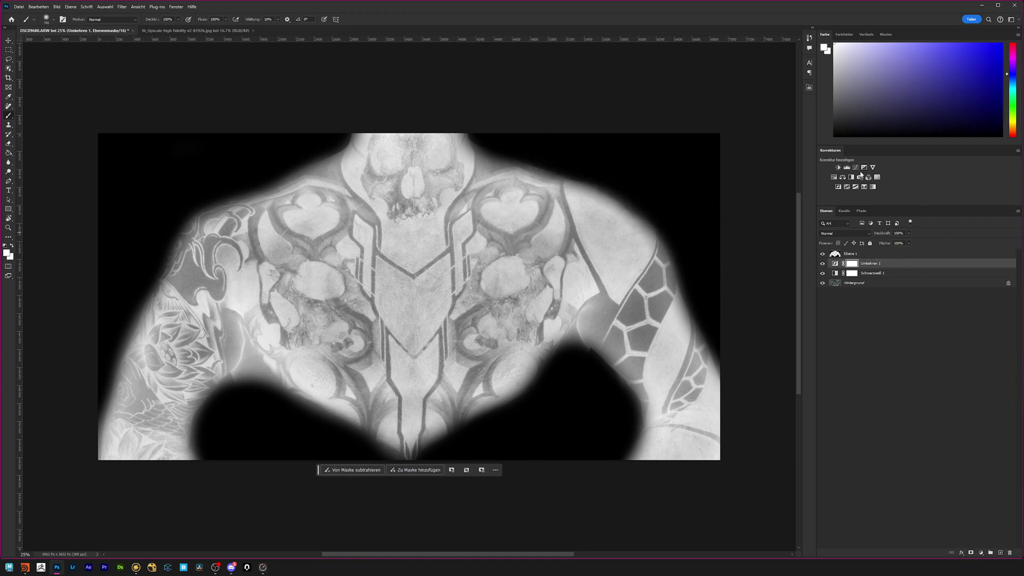
{"action": "left_click", "coordinate": [855, 167]}
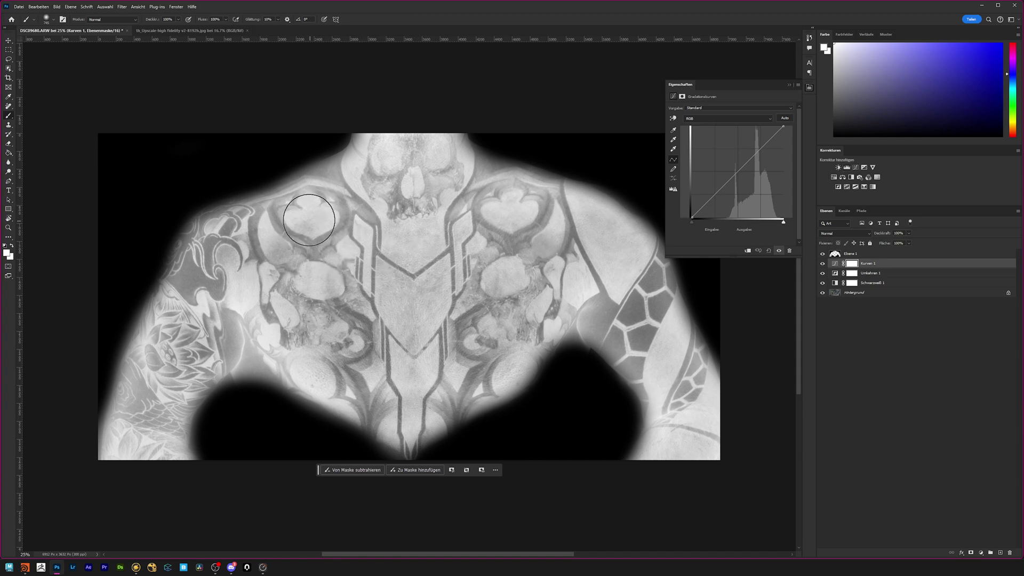
{"action": "key", "text": "v"}
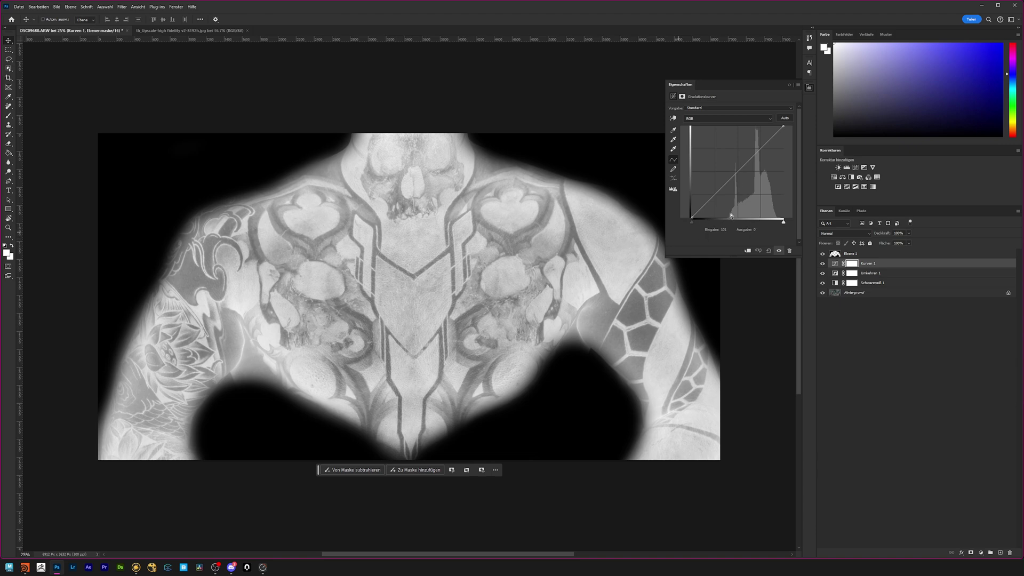
{"action": "left_click_drag", "start_coordinate": [693, 217], "coordinate": [750, 230]}
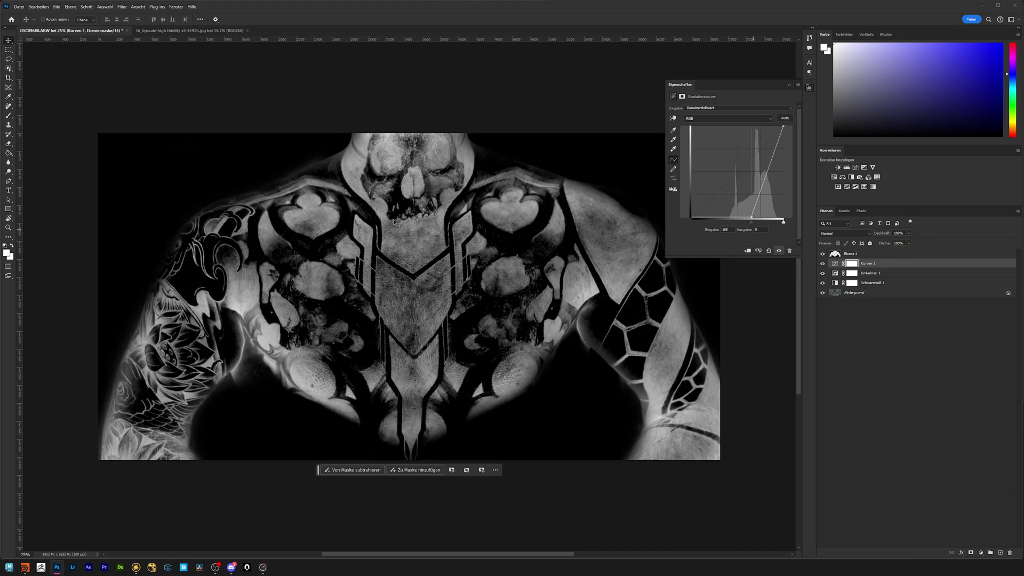
{"action": "scroll", "coordinate": [326, 239], "scroll_direction": "up", "scroll_amount": 2, "text": "alt"}
{"action": "scroll", "coordinate": [327, 239], "scroll_direction": "up", "scroll_amount": 2, "text": "alt"}
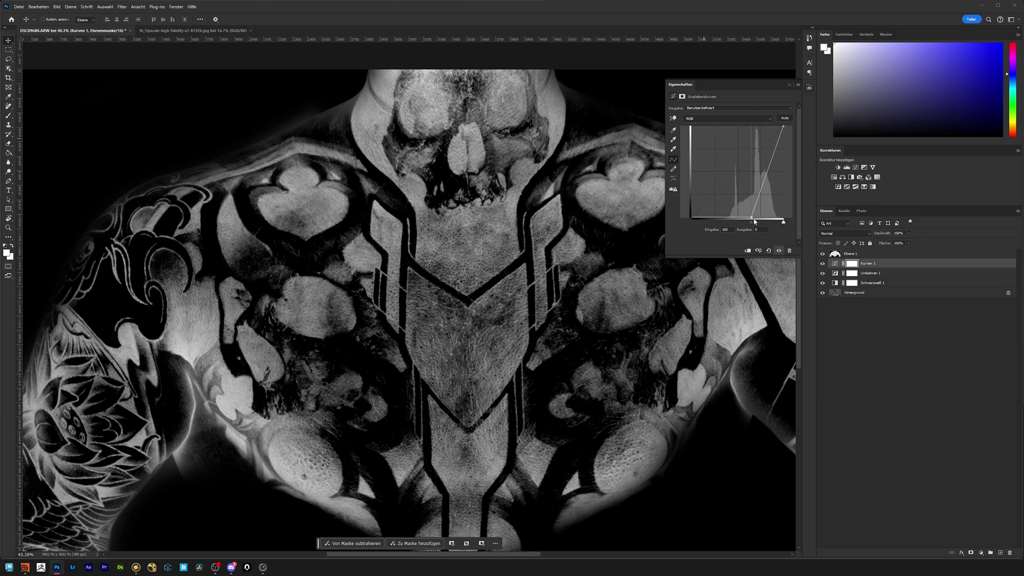
{"action": "left_click_drag", "start_coordinate": [750, 218], "coordinate": [729, 221]}
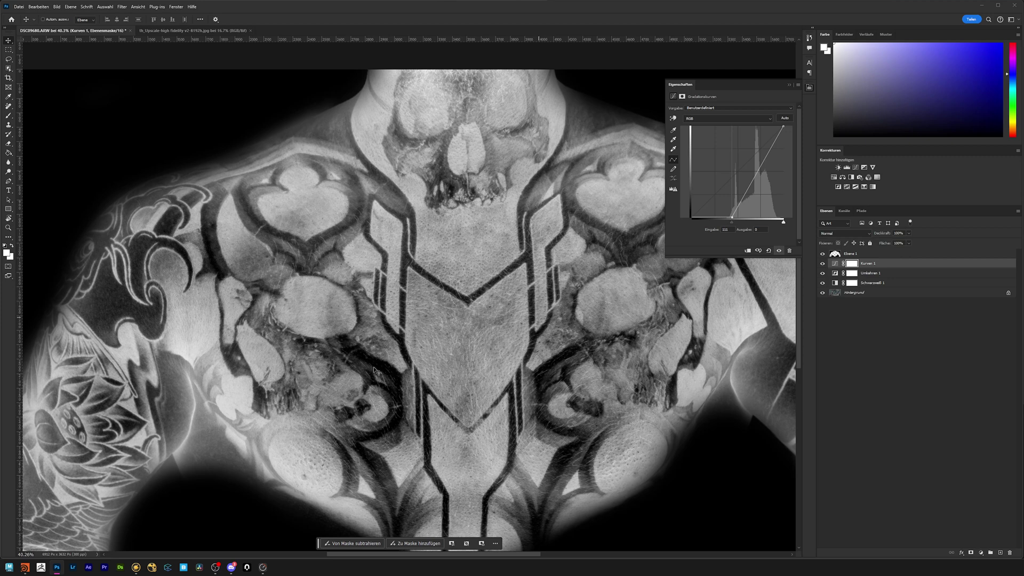
Add a shadow point and an upper midtone point along the curve and check the contrast across the chest tattoo.
{"action": "key", "text": "alt+bracketright"}
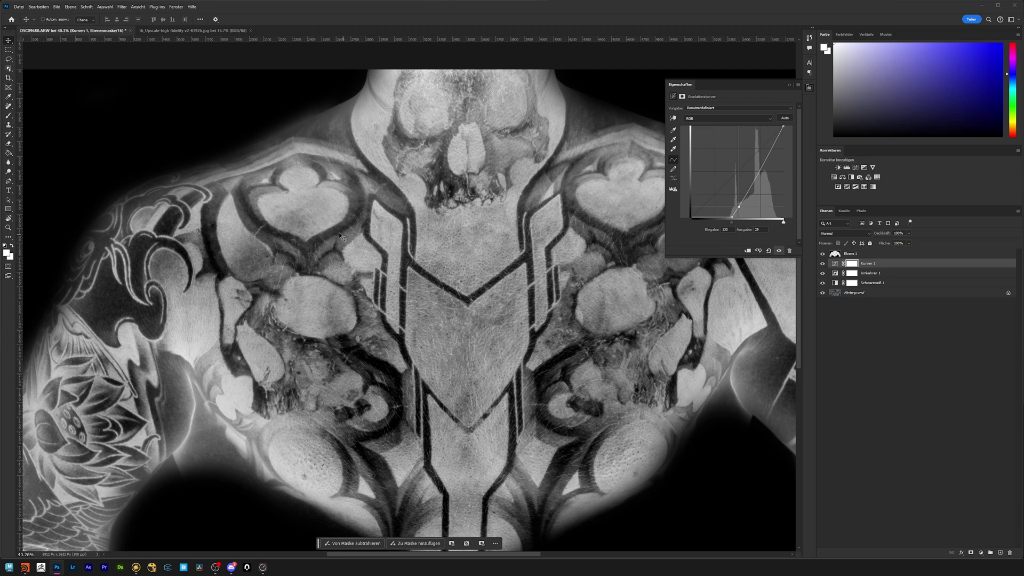
{"action": "left_click", "coordinate": [760, 164]}
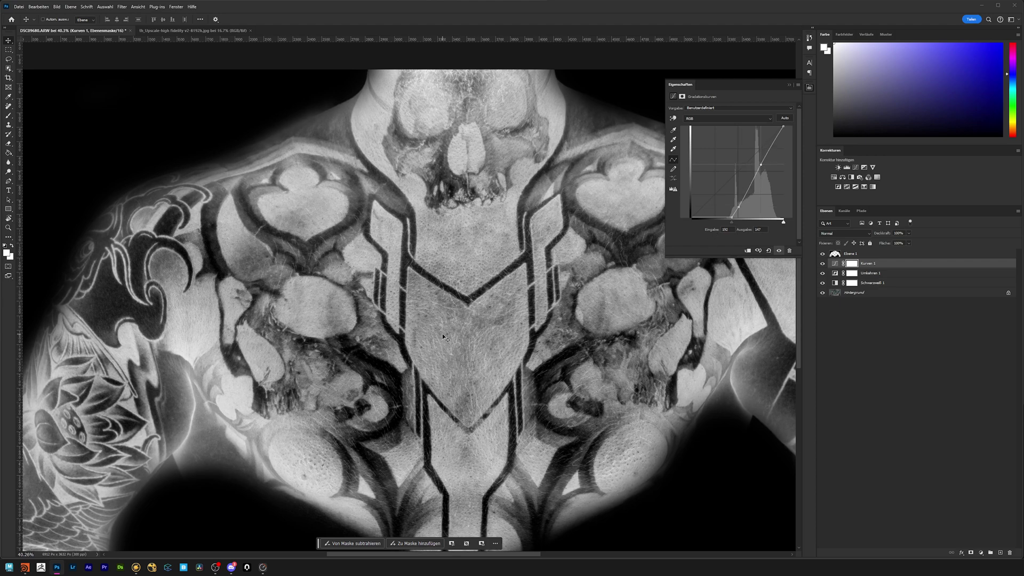
{"action": "scroll", "coordinate": [451, 335], "scroll_direction": "down", "scroll_amount": 3, "text": "alt"}
{"action": "scroll", "coordinate": [466, 327], "scroll_direction": "up", "scroll_amount": 5, "text": "alt"}
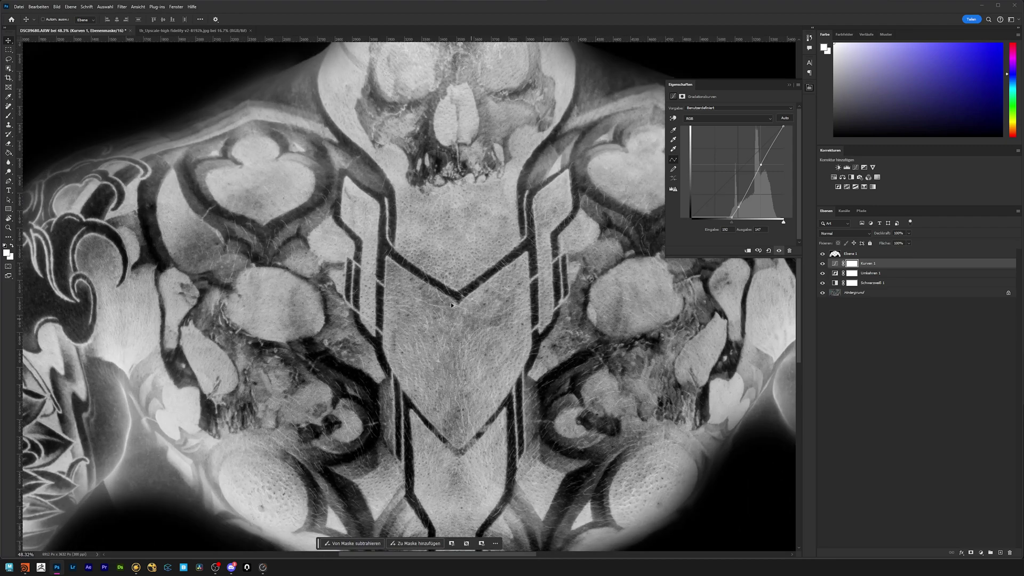
{"action": "scroll", "coordinate": [327, 235], "scroll_direction": "down", "scroll_amount": 3, "text": "alt"}
{"action": "scroll", "coordinate": [361, 310], "scroll_direction": "up", "scroll_amount": 3, "text": "alt"}
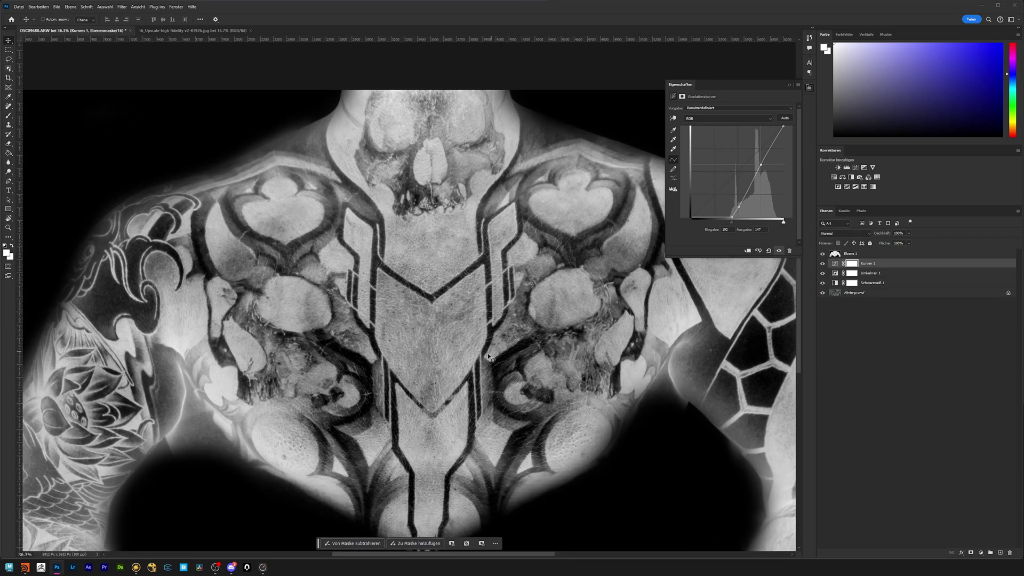
{"action": "scroll", "coordinate": [488, 353], "scroll_direction": "down", "scroll_amount": 2, "text": "alt"}
{"action": "left_click_drag", "start_coordinate": [520, 363], "coordinate": [467, 346]}
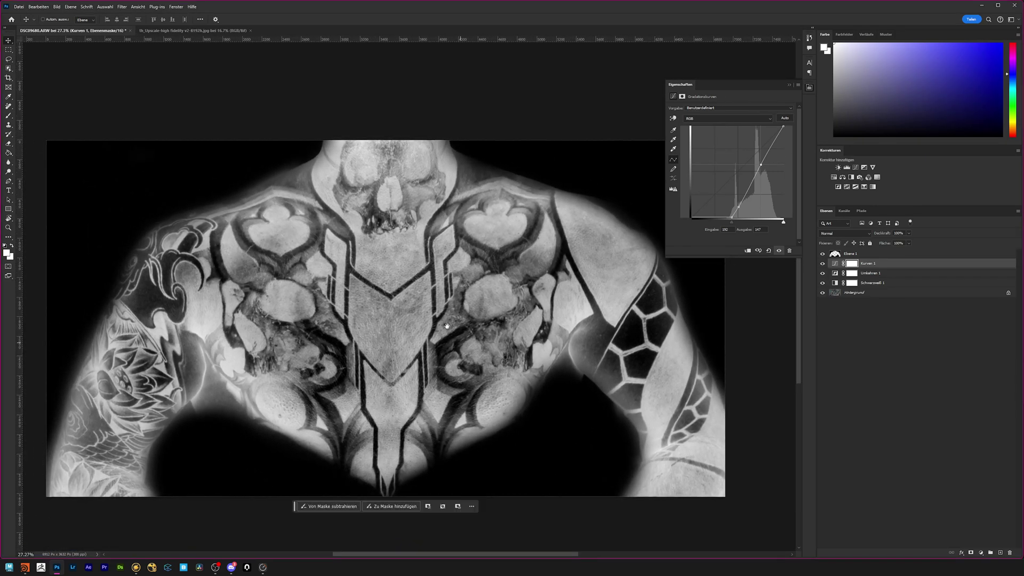
Add Black & White, Invert and Curves adjustment layers to the back tattoo photo and raise the curve's black point slightly.
{"action": "left_click", "coordinate": [163, 31]}
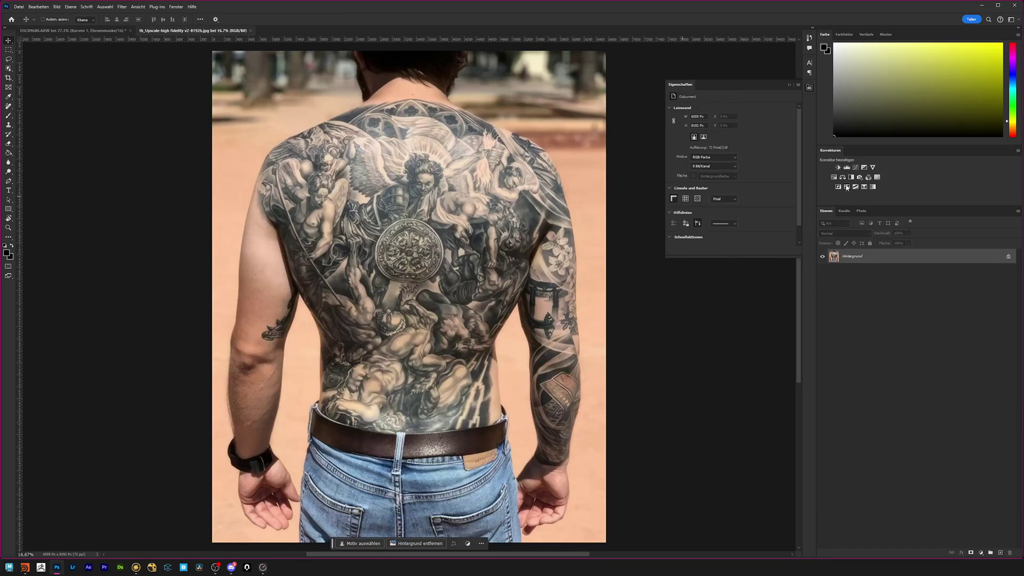
{"action": "left_click", "coordinate": [851, 177]}
{"action": "left_click", "coordinate": [838, 186]}
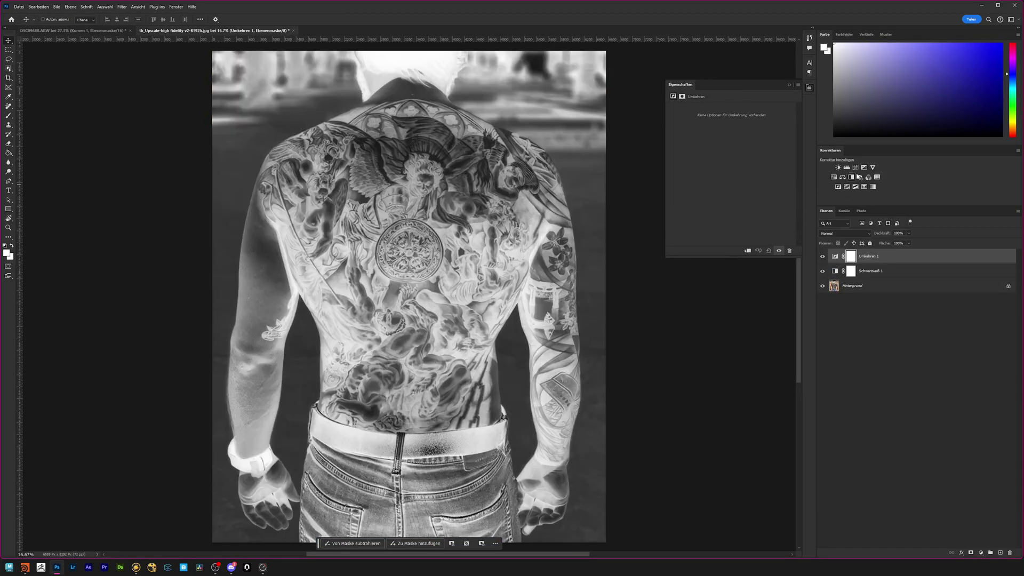
{"action": "left_click", "coordinate": [856, 167]}
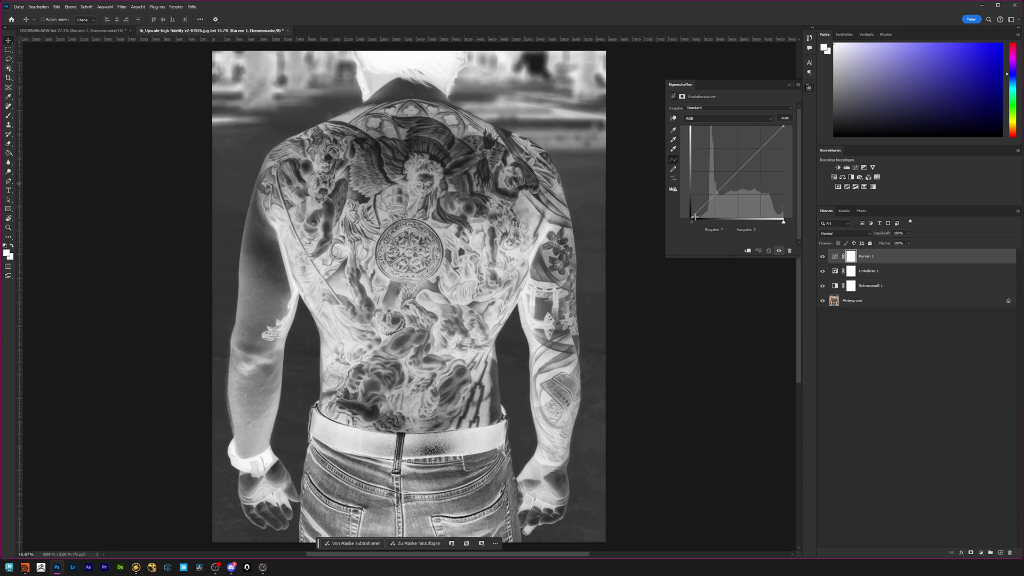
{"action": "left_click_drag", "start_coordinate": [695, 217], "coordinate": [698, 217]}
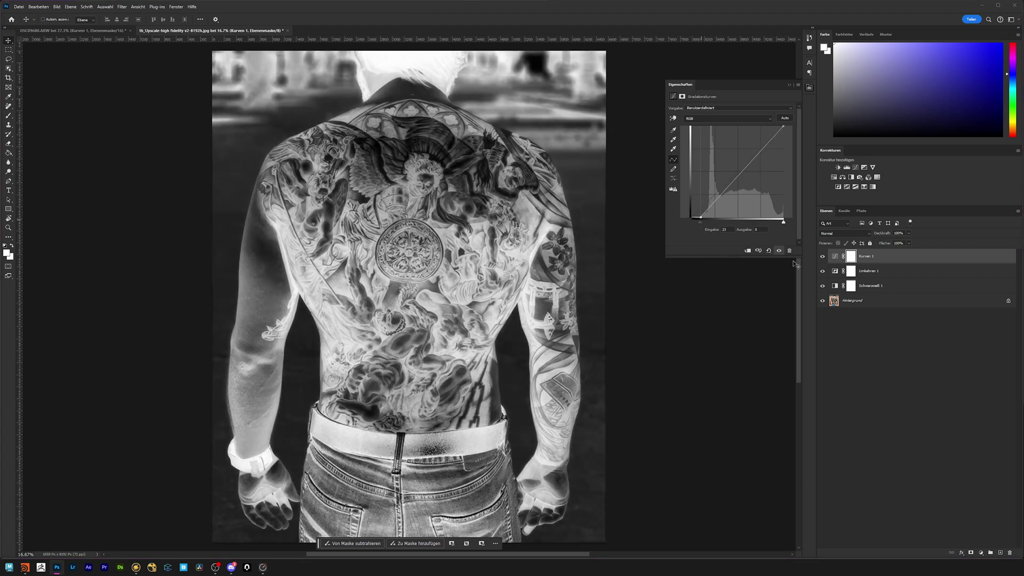
Add a new layer on top and paint everything around the back tattoo black with a soft brush, including arms, head and jeans.
{"action": "left_click", "coordinate": [1000, 552]}
{"action": "key", "text": "x"}
{"action": "key", "text": "b"}
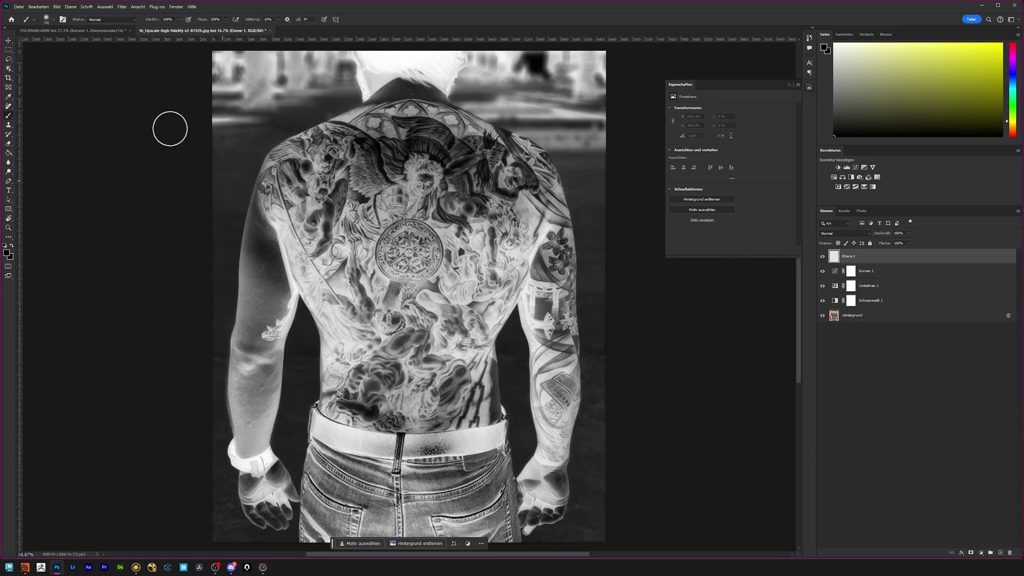
{"action": "right_click_drag", "start_coordinate": [243, 82], "coordinate": [205, 67], "text": "alt"}
{"action": "mouse_move", "coordinate": [206, 66]}
{"action": "left_mouse_down"}
{"action": "mouse_move", "coordinate": [350, 50]}
{"action": "mouse_move", "coordinate": [341, 64]}
{"action": "mouse_move", "coordinate": [366, 72]}
{"action": "mouse_move", "coordinate": [270, 96]}
{"action": "mouse_move", "coordinate": [219, 137]}
{"action": "mouse_move", "coordinate": [227, 170]}
{"action": "mouse_move", "coordinate": [213, 277]}
{"action": "left_mouse_up"}
{"action": "mouse_move", "coordinate": [234, 207]}
{"action": "left_mouse_down"}
{"action": "mouse_move", "coordinate": [255, 245]}
{"action": "mouse_move", "coordinate": [272, 319]}
{"action": "mouse_move", "coordinate": [276, 292]}
{"action": "mouse_move", "coordinate": [294, 332]}
{"action": "mouse_move", "coordinate": [263, 521]}
{"action": "mouse_move", "coordinate": [220, 455]}
{"action": "mouse_move", "coordinate": [263, 490]}
{"action": "mouse_move", "coordinate": [297, 421]}
{"action": "mouse_move", "coordinate": [335, 454]}
{"action": "mouse_move", "coordinate": [422, 465]}
{"action": "mouse_move", "coordinate": [519, 434]}
{"action": "mouse_move", "coordinate": [442, 455]}
{"action": "mouse_move", "coordinate": [343, 455]}
{"action": "mouse_move", "coordinate": [263, 412]}
{"action": "left_mouse_up"}
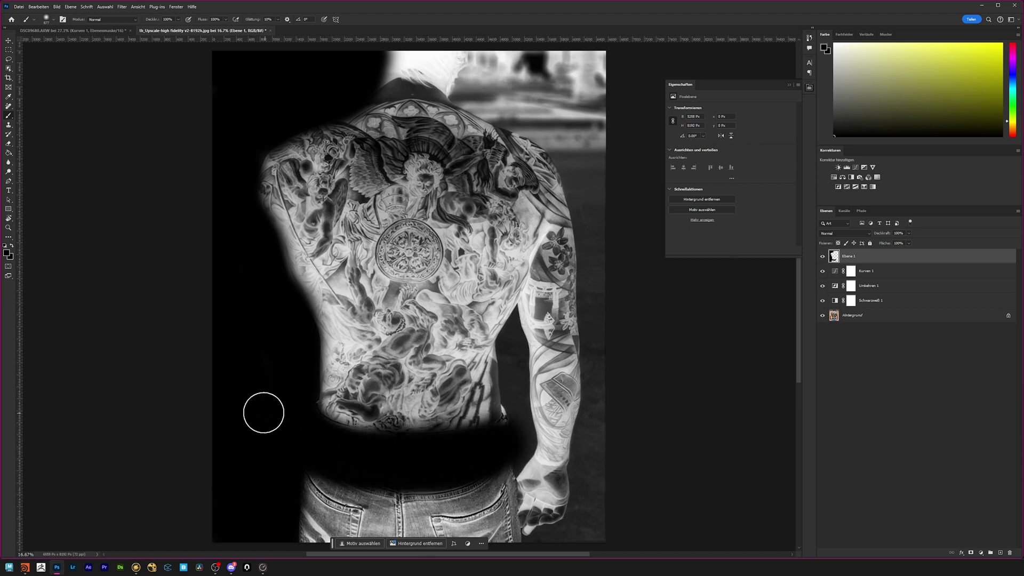
{"action": "mouse_move", "coordinate": [346, 463]}
{"action": "left_mouse_down"}
{"action": "mouse_move", "coordinate": [306, 441]}
{"action": "mouse_move", "coordinate": [313, 498]}
{"action": "mouse_move", "coordinate": [551, 525]}
{"action": "mouse_move", "coordinate": [507, 485]}
{"action": "mouse_move", "coordinate": [649, 425]}
{"action": "mouse_move", "coordinate": [538, 458]}
{"action": "left_mouse_up"}
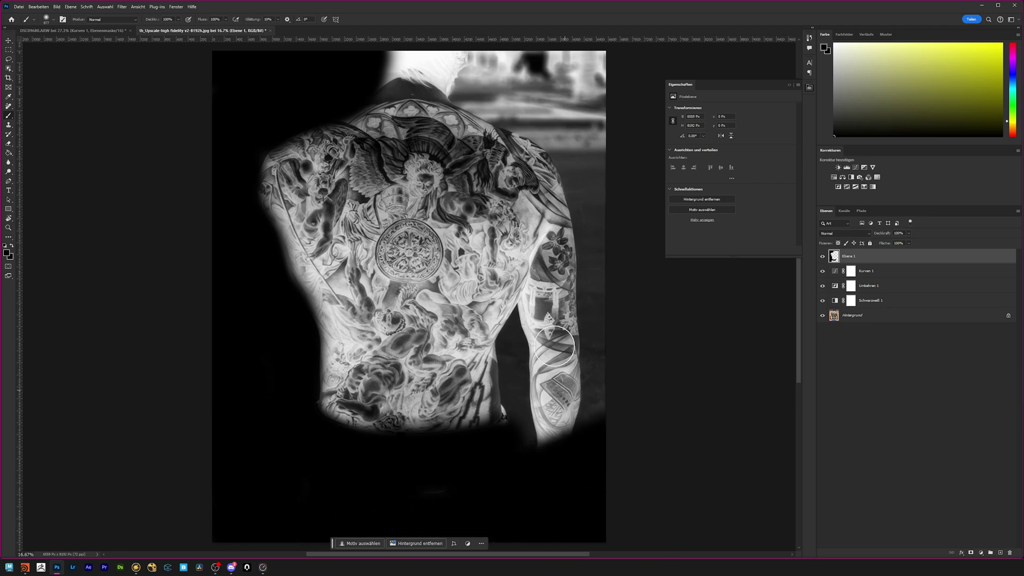
{"action": "mouse_move", "coordinate": [575, 213]}
{"action": "left_mouse_down"}
{"action": "mouse_move", "coordinate": [522, 338]}
{"action": "mouse_move", "coordinate": [524, 416]}
{"action": "mouse_move", "coordinate": [596, 352]}
{"action": "mouse_move", "coordinate": [566, 338]}
{"action": "left_mouse_up"}
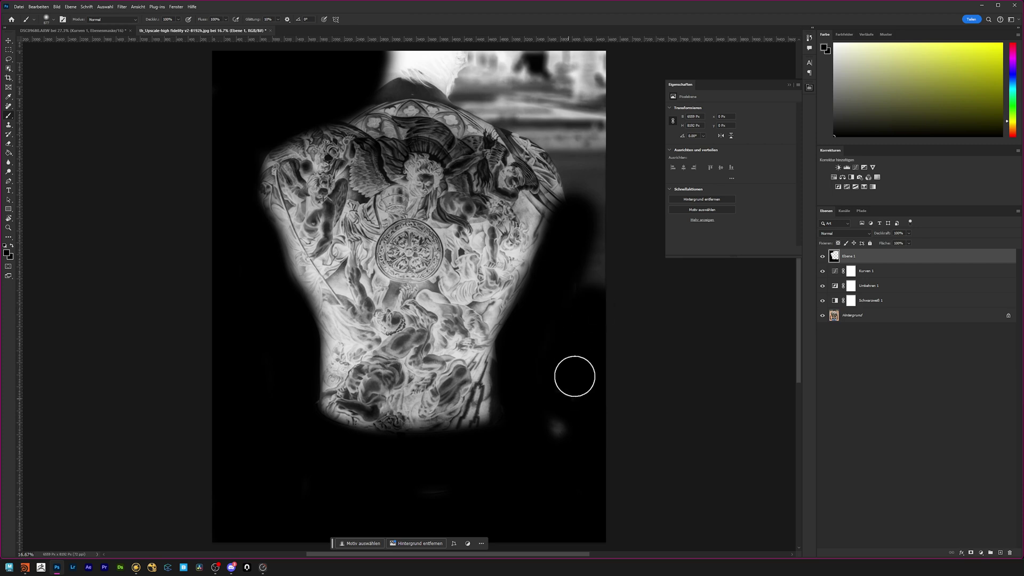
{"action": "mouse_move", "coordinate": [575, 376]}
{"action": "left_mouse_down"}
{"action": "mouse_move", "coordinate": [555, 441]}
{"action": "mouse_move", "coordinate": [594, 80]}
{"action": "mouse_move", "coordinate": [516, 48]}
{"action": "mouse_move", "coordinate": [339, 69]}
{"action": "mouse_move", "coordinate": [427, 77]}
{"action": "mouse_move", "coordinate": [539, 109]}
{"action": "mouse_move", "coordinate": [594, 180]}
{"action": "mouse_move", "coordinate": [505, 82]}
{"action": "left_mouse_up"}
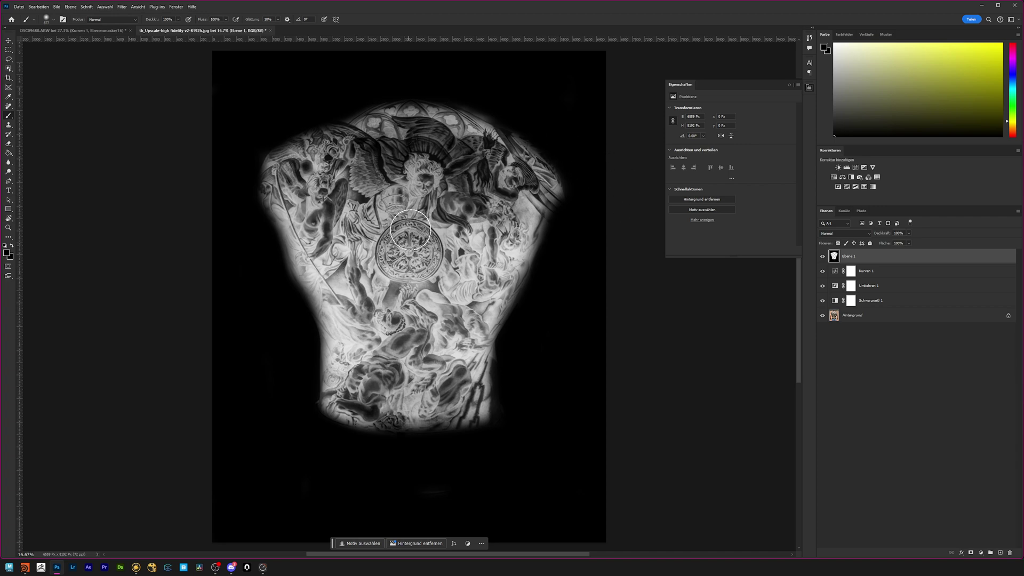
Refine the back photo's Curves layer with a higher black point plus a shadow and a midtone point, and check the whole tattoo.
{"action": "scroll", "coordinate": [397, 146], "scroll_direction": "up", "scroll_amount": 2, "text": "alt"}
{"action": "scroll", "coordinate": [397, 146], "scroll_direction": "up", "scroll_amount": 1, "text": "alt"}
{"action": "left_click", "coordinate": [835, 274]}
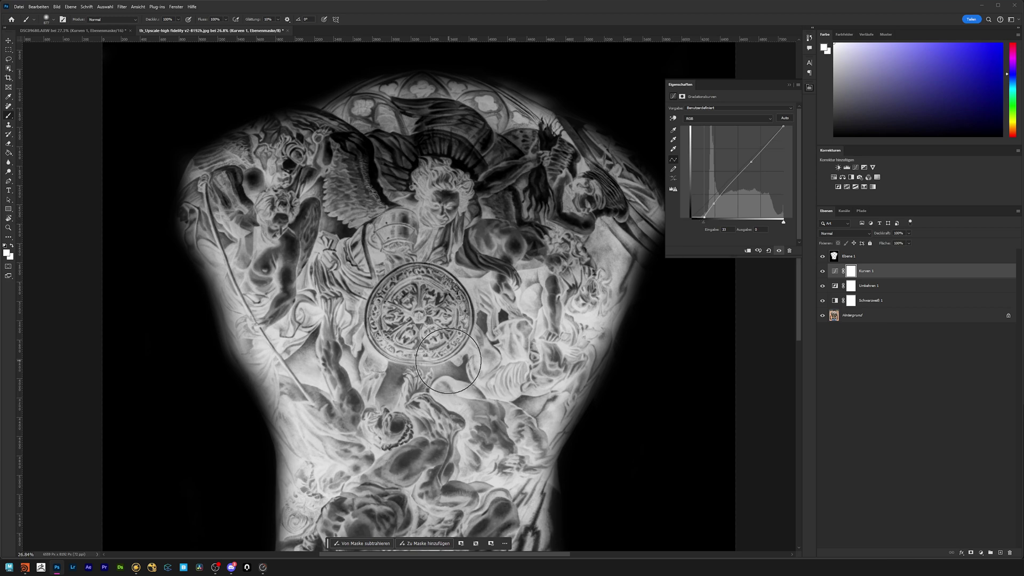
{"action": "scroll", "coordinate": [432, 346], "scroll_direction": "down", "scroll_amount": 1}
{"action": "scroll", "coordinate": [442, 329], "scroll_direction": "down", "scroll_amount": 2, "text": "alt"}
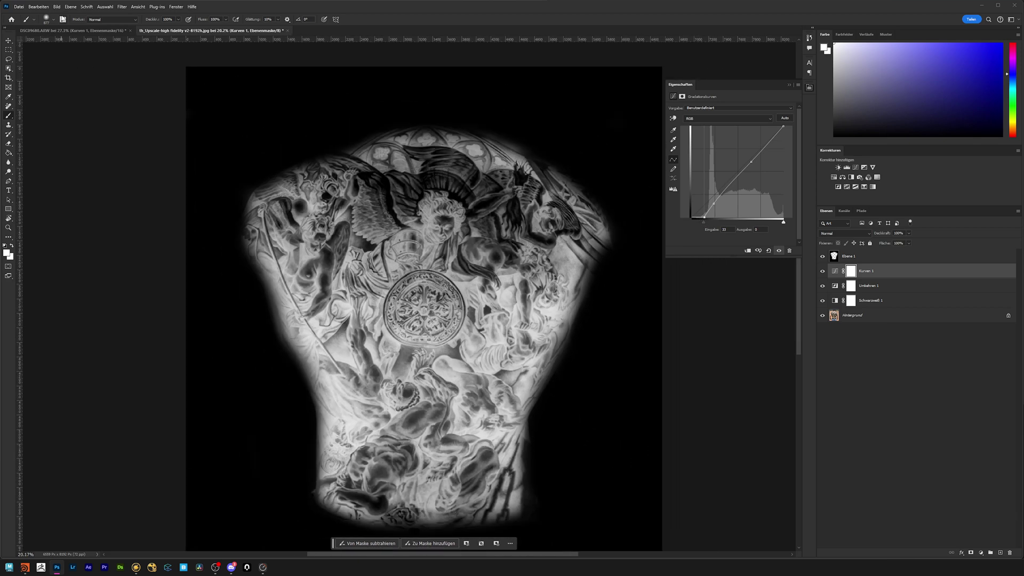
Compare the chest tattoo mask with the back tattoo mask and switch to the teapot project in Mari.
{"action": "left_click", "coordinate": [106, 31]}
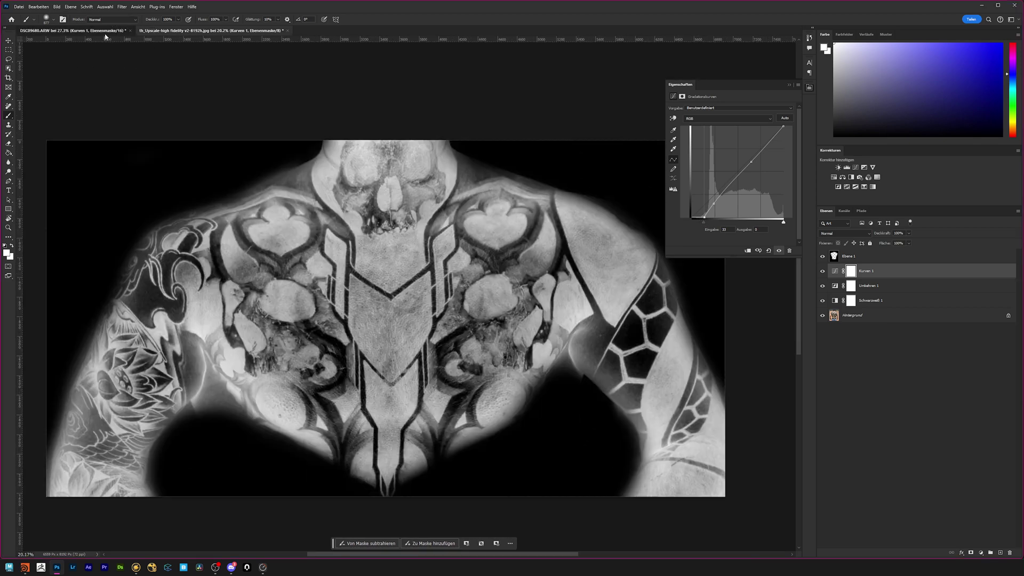
{"action": "left_click", "coordinate": [214, 32]}
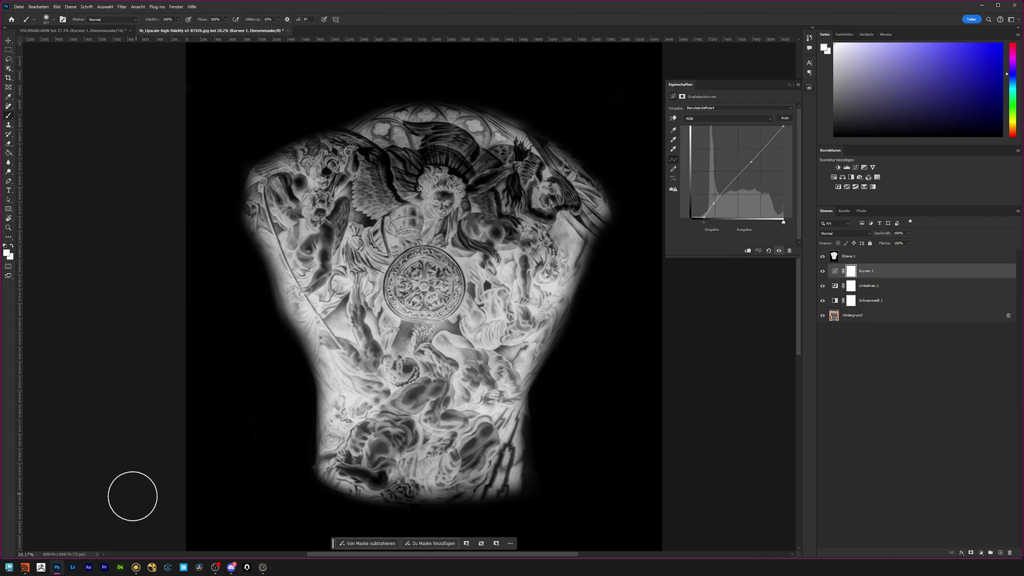
{"action": "left_click", "coordinate": [136, 568]}
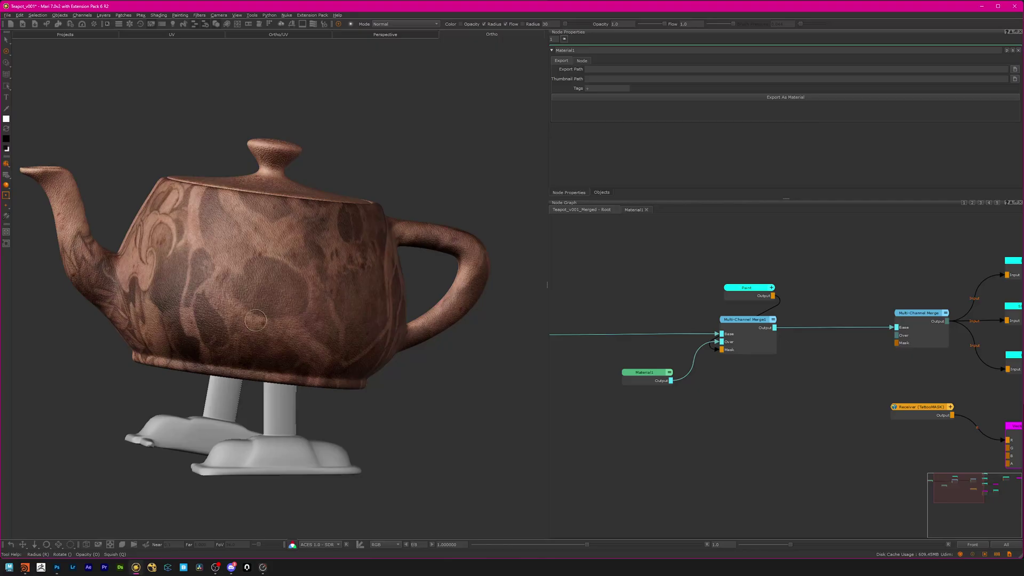
Examine the tattoo pattern across the teapot's body up close and from slightly different angles.
{"action": "mouse_move", "coordinate": [255, 320]}
{"action": "middle_mouse_down"}
{"action": "mouse_move", "coordinate": [375, 322]}
{"action": "mouse_move", "coordinate": [269, 322]}
{"action": "mouse_move", "coordinate": [289, 297]}
{"action": "mouse_move", "coordinate": [313, 324]}
{"action": "mouse_move", "coordinate": [283, 373]}
{"action": "mouse_move", "coordinate": [280, 340]}
{"action": "middle_mouse_up"}
{"action": "left_click_drag", "start_coordinate": [280, 339], "coordinate": [284, 303], "text": "alt"}
{"action": "right_click_drag", "start_coordinate": [283, 302], "coordinate": [316, 298], "text": "alt"}
{"action": "middle_click_drag", "start_coordinate": [303, 297], "coordinate": [296, 316], "text": "alt"}
{"action": "mouse_move", "coordinate": [297, 316]}
{"action": "left_mouse_down", "text": "alt"}
{"action": "mouse_move", "coordinate": [333, 315]}
{"action": "mouse_move", "coordinate": [313, 325]}
{"action": "mouse_move", "coordinate": [280, 307]}
{"action": "left_mouse_up", "text": "alt"}
{"action": "middle_click_drag", "start_coordinate": [279, 346], "coordinate": [278, 311], "text": "alt"}
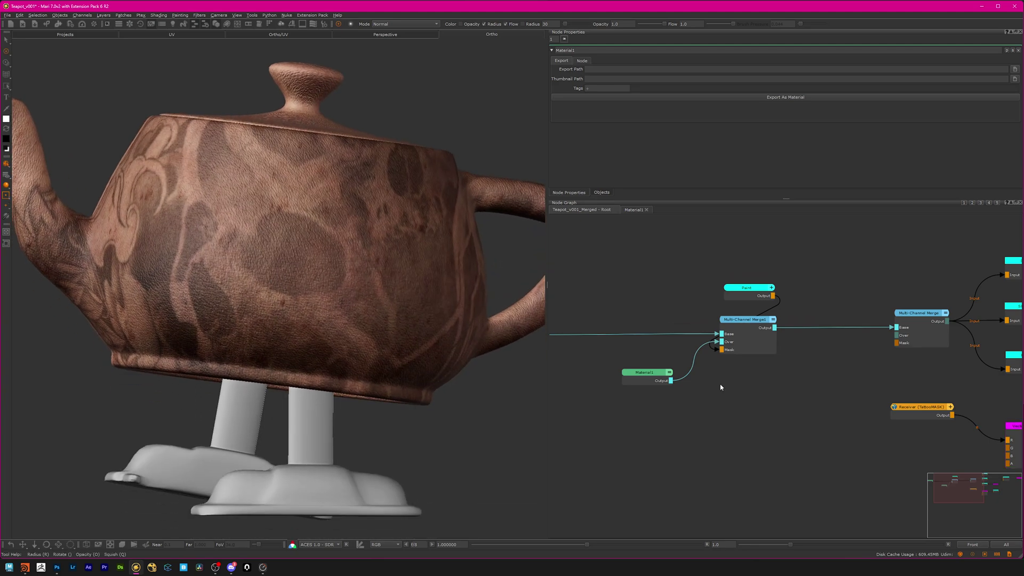
Look over the root node graph, from the Material1 node and its masked multi-channel merge to the outputs.
{"action": "scroll", "coordinate": [754, 415], "scroll_direction": "down", "scroll_amount": 2}
{"action": "middle_click_drag", "start_coordinate": [819, 433], "coordinate": [682, 431]}
{"action": "scroll", "coordinate": [742, 440], "scroll_direction": "down", "scroll_amount": 3}
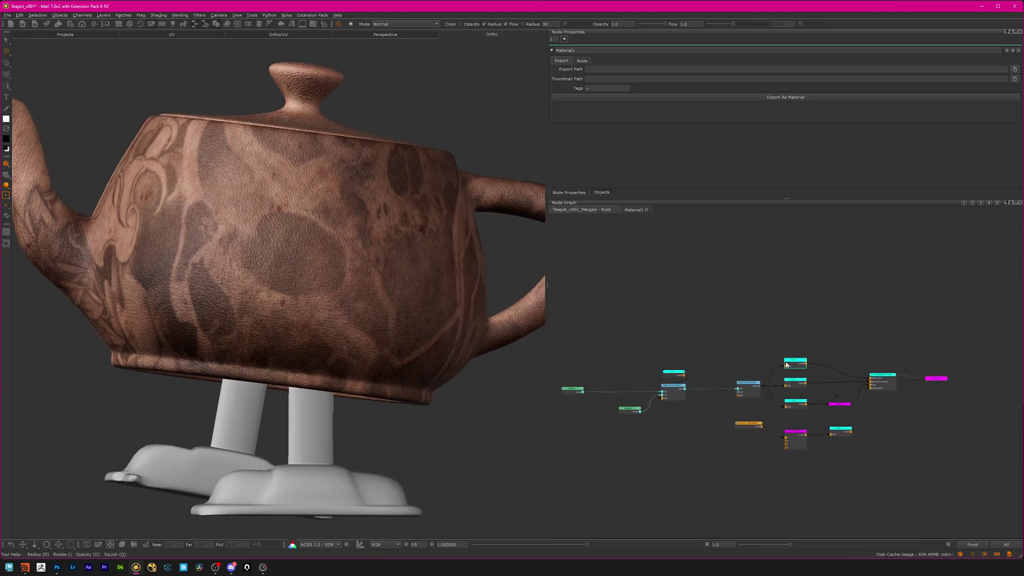
{"action": "scroll", "coordinate": [776, 375], "scroll_direction": "up", "scroll_amount": 3}
{"action": "middle_click_drag", "start_coordinate": [615, 460], "coordinate": [808, 440]}
{"action": "scroll", "coordinate": [775, 433], "scroll_direction": "up", "scroll_amount": 4}
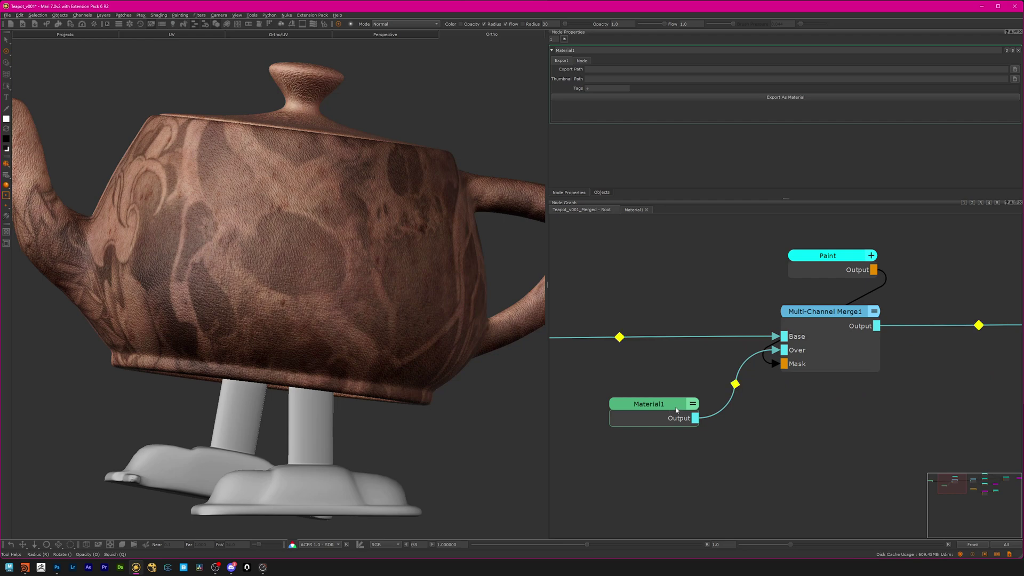
Look through the Material1 group's network down to the merge nodes fed by solid color nodes.
{"action": "scroll", "coordinate": [676, 410], "scroll_direction": "down", "scroll_amount": 3}
{"action": "left_click_drag", "start_coordinate": [625, 334], "coordinate": [820, 456]}
{"action": "scroll", "coordinate": [845, 403], "scroll_direction": "down", "scroll_amount": 2}
{"action": "middle_click_drag", "start_coordinate": [848, 364], "coordinate": [617, 370]}
{"action": "scroll", "coordinate": [658, 374], "scroll_direction": "up", "scroll_amount": 3}
{"action": "scroll", "coordinate": [707, 344], "scroll_direction": "down", "scroll_amount": 2}
{"action": "middle_click_drag", "start_coordinate": [709, 342], "coordinate": [717, 387]}
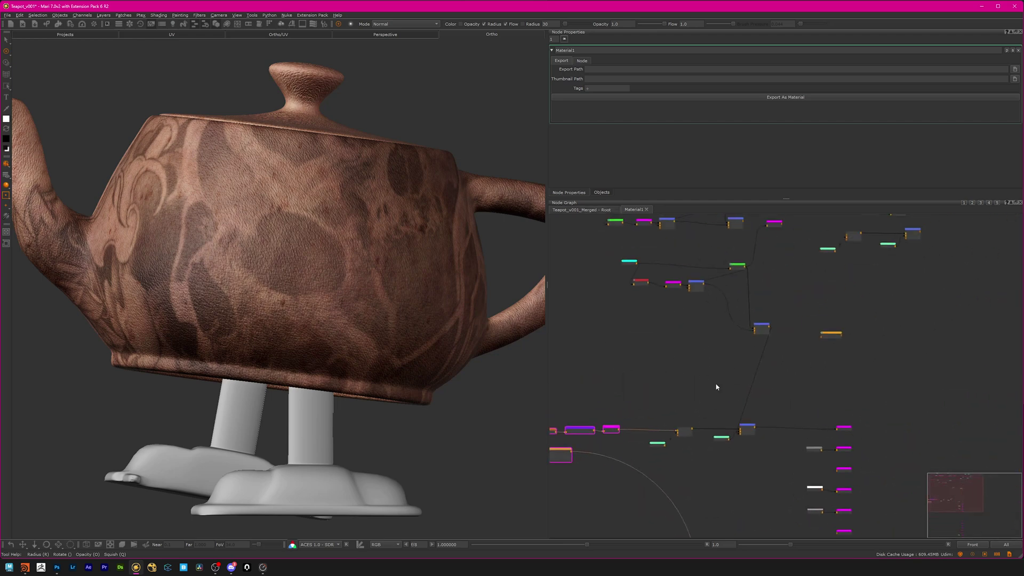
{"action": "scroll", "coordinate": [698, 421], "scroll_direction": "up", "scroll_amount": 4}
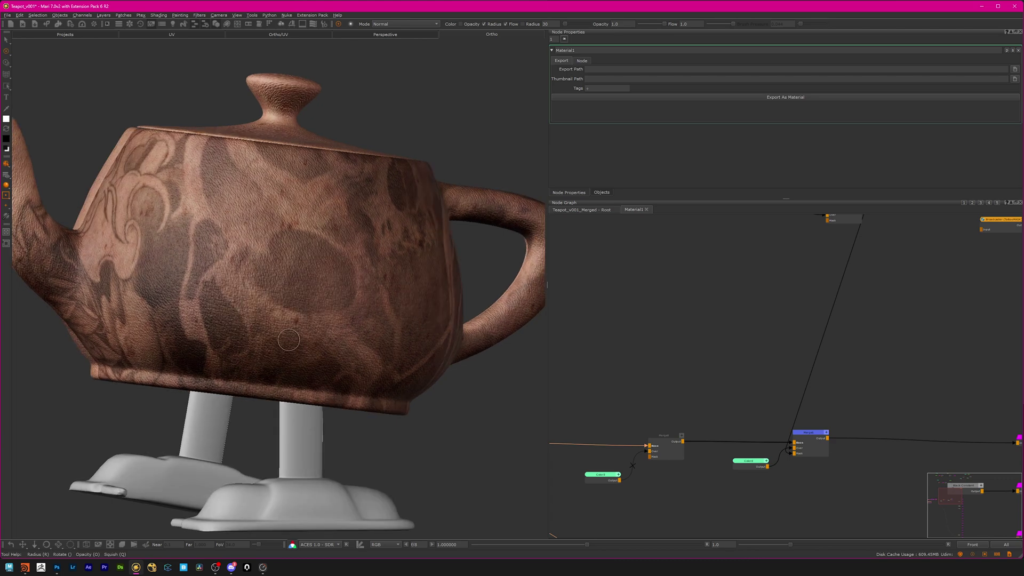
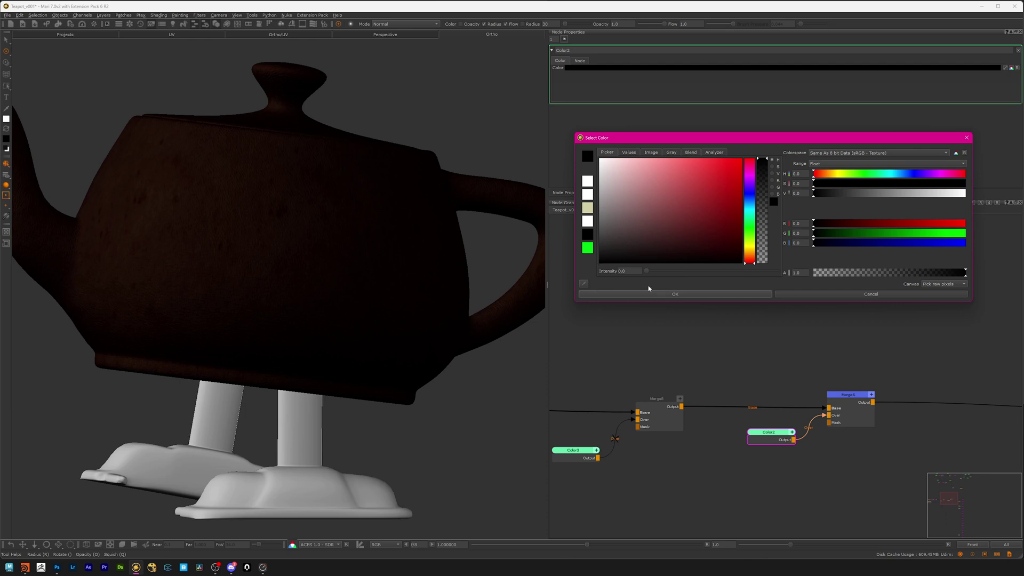
Confirm black for the merge's Over color node and add a 4096 x 4096, 8-bit scalar paint node filled with black.
{"action": "left_click", "coordinate": [734, 294]}
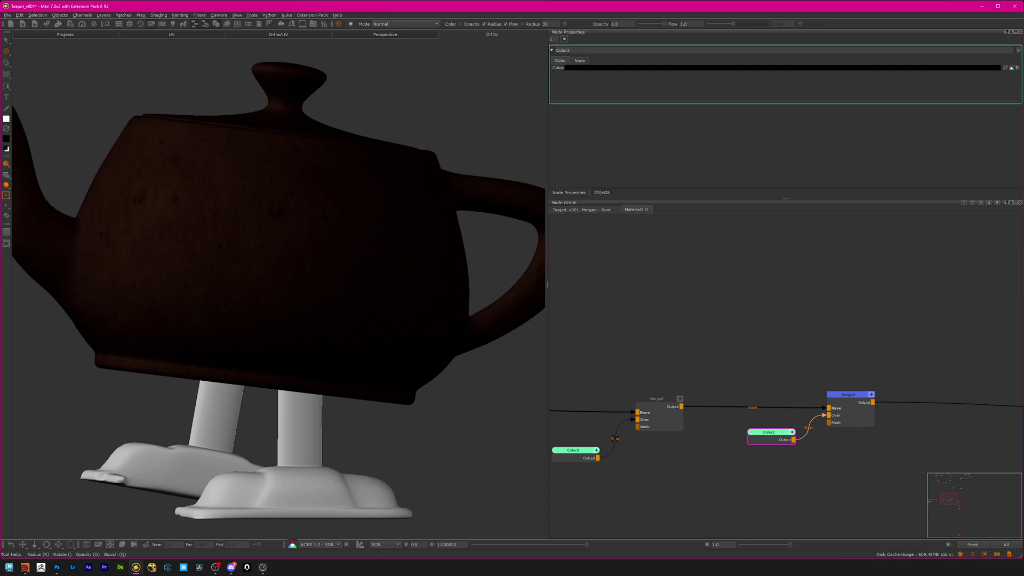
{"action": "left_click_drag", "start_coordinate": [1023, 137], "coordinate": [1023, 59]}
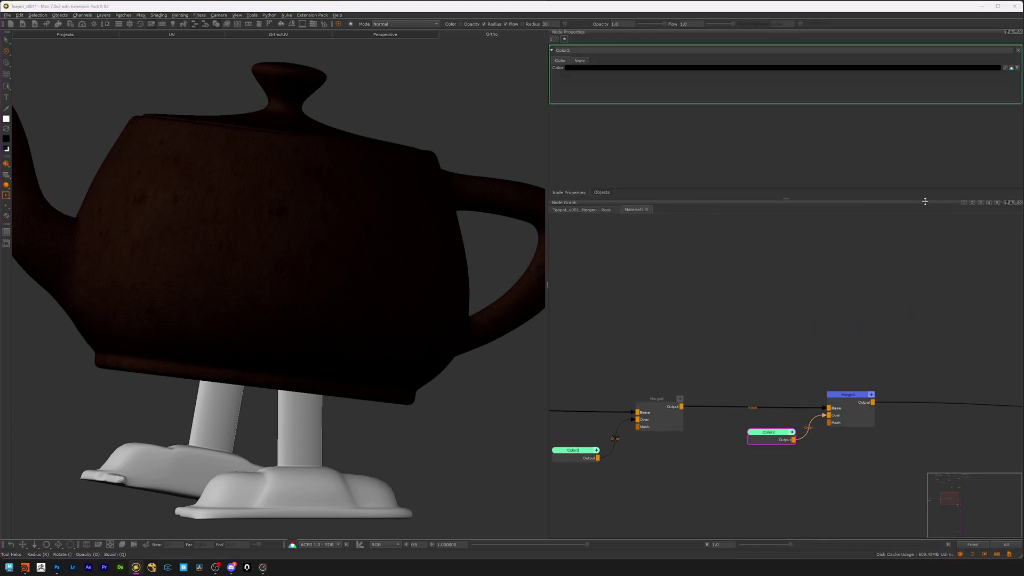
{"action": "key", "text": "p"}
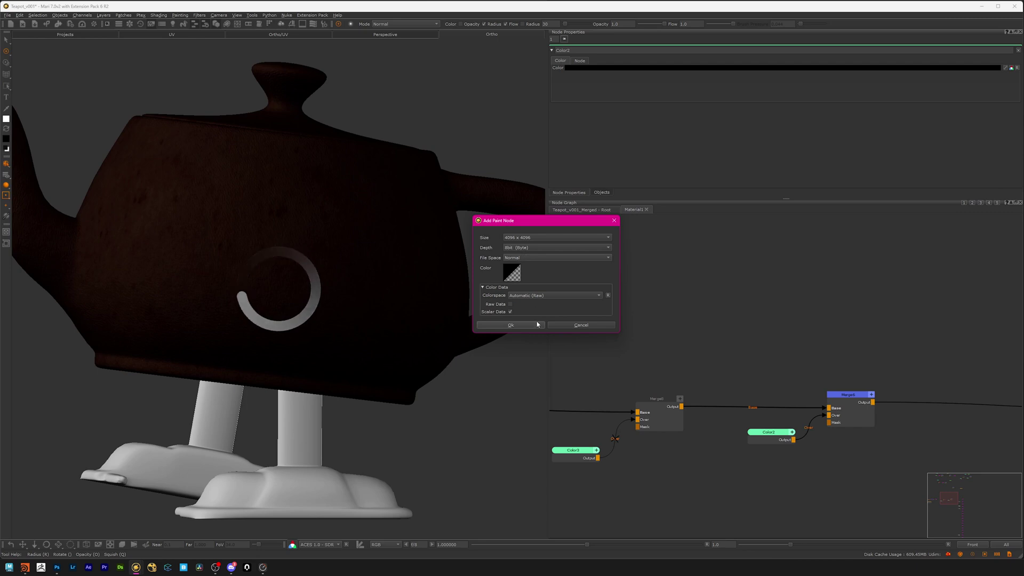
{"action": "left_click", "coordinate": [515, 271]}
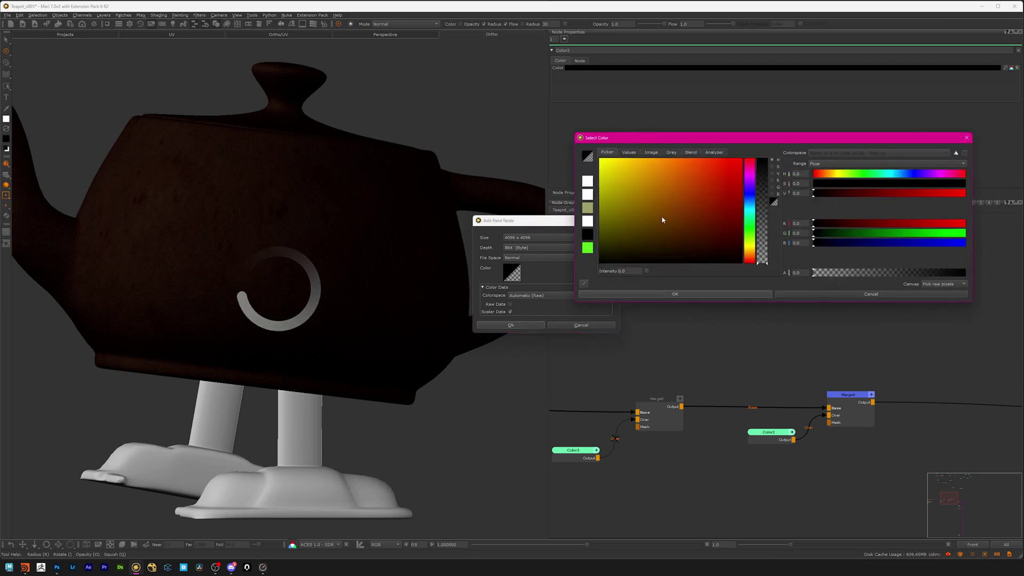
{"action": "left_click", "coordinate": [726, 294]}
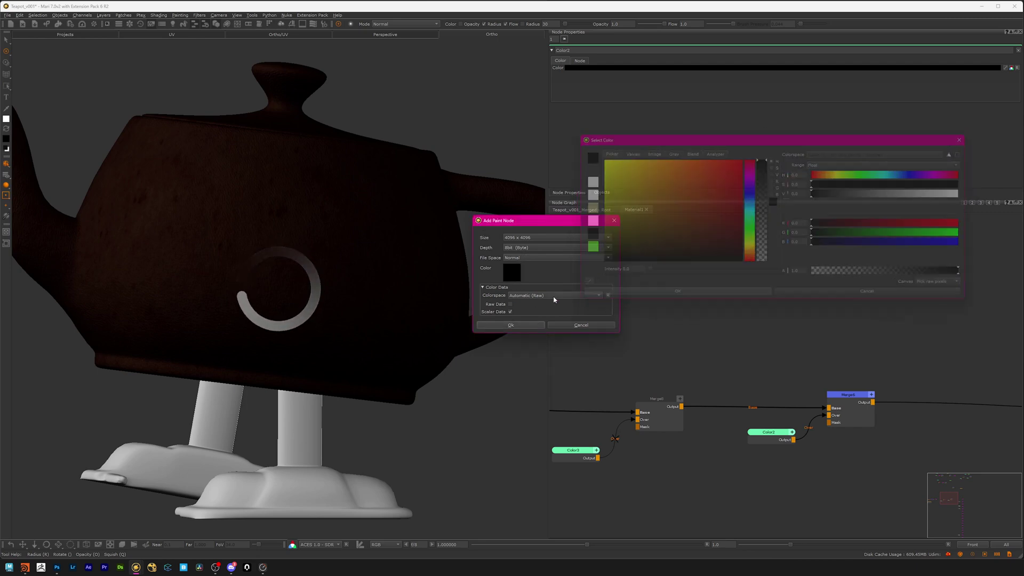
{"action": "left_click", "coordinate": [509, 324]}
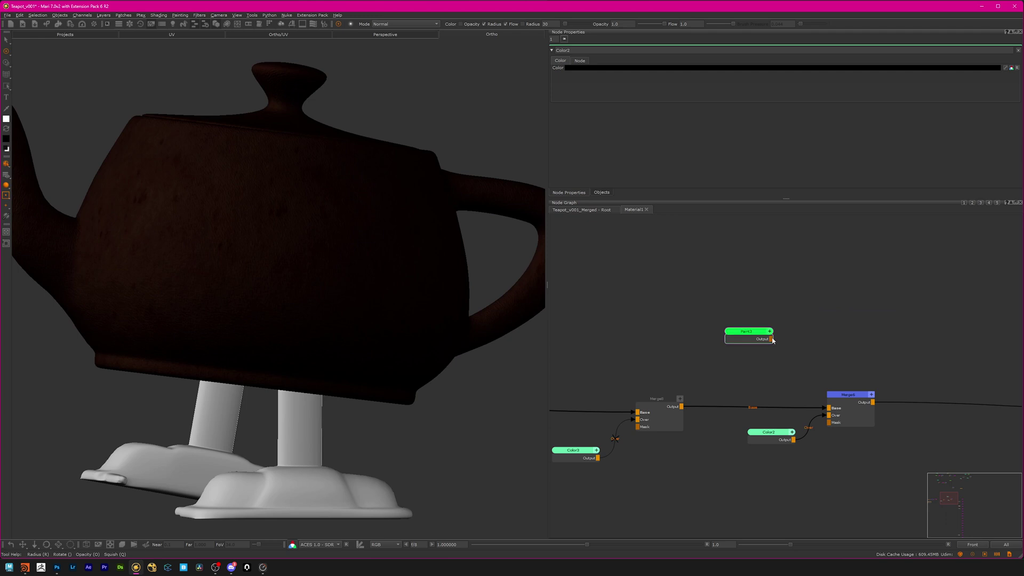
Connect the new paint node to the merge's Mask input and show the teapot's UV layout in a wider canvas.
{"action": "left_click_drag", "start_coordinate": [771, 339], "coordinate": [860, 426]}
{"action": "left_click_drag", "start_coordinate": [749, 332], "coordinate": [845, 351]}
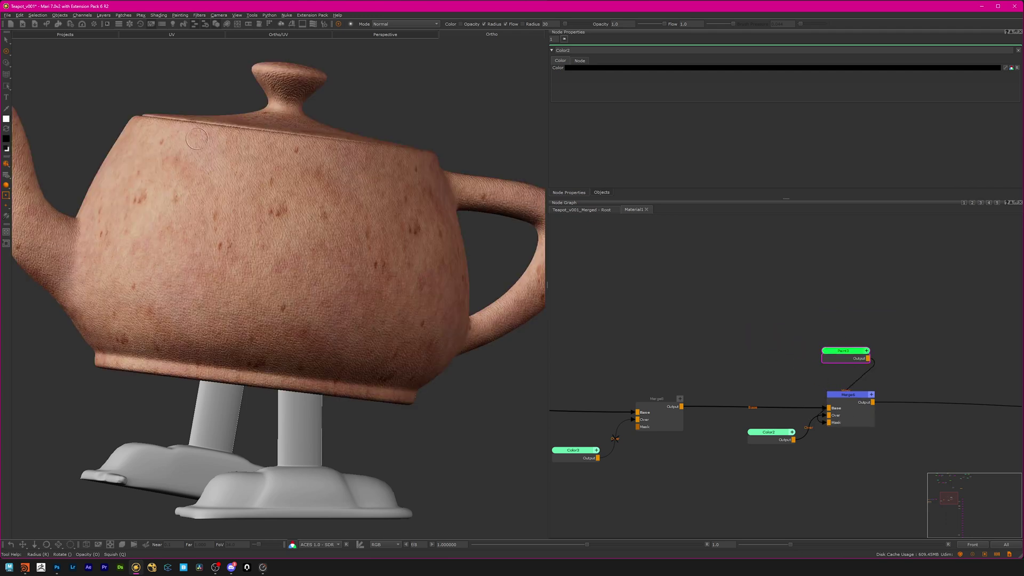
{"action": "key", "text": "Tab"}
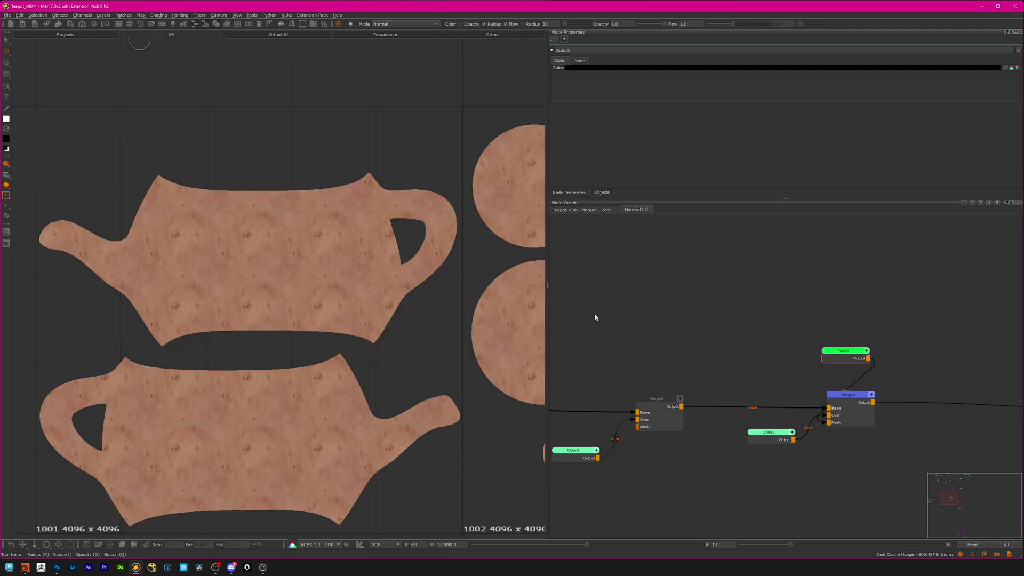
{"action": "left_click_drag", "start_coordinate": [548, 286], "coordinate": [616, 292]}
{"action": "scroll", "coordinate": [345, 318], "scroll_direction": "up", "scroll_amount": 5}
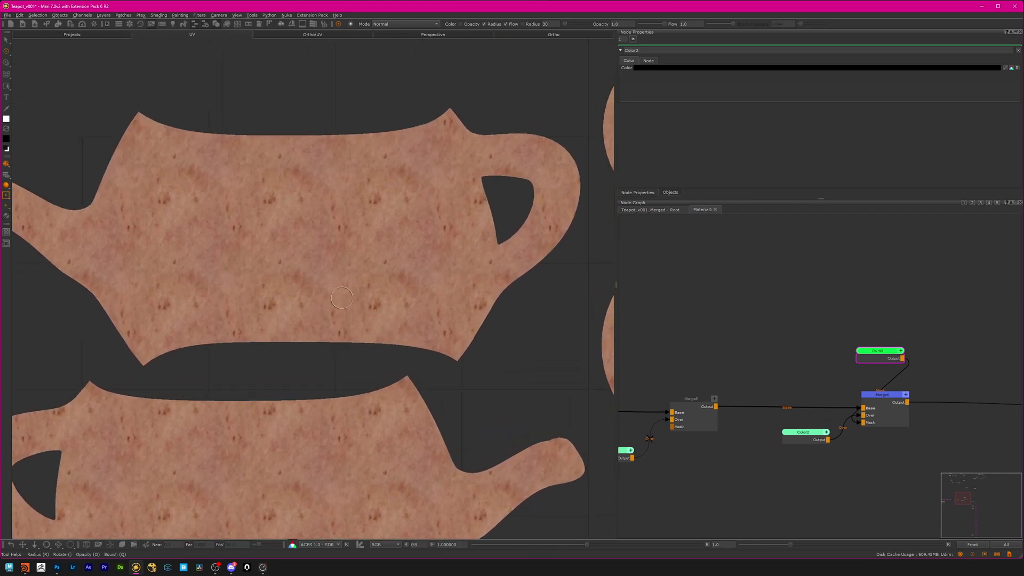
{"action": "left_click_drag", "start_coordinate": [877, 351], "coordinate": [840, 316]}
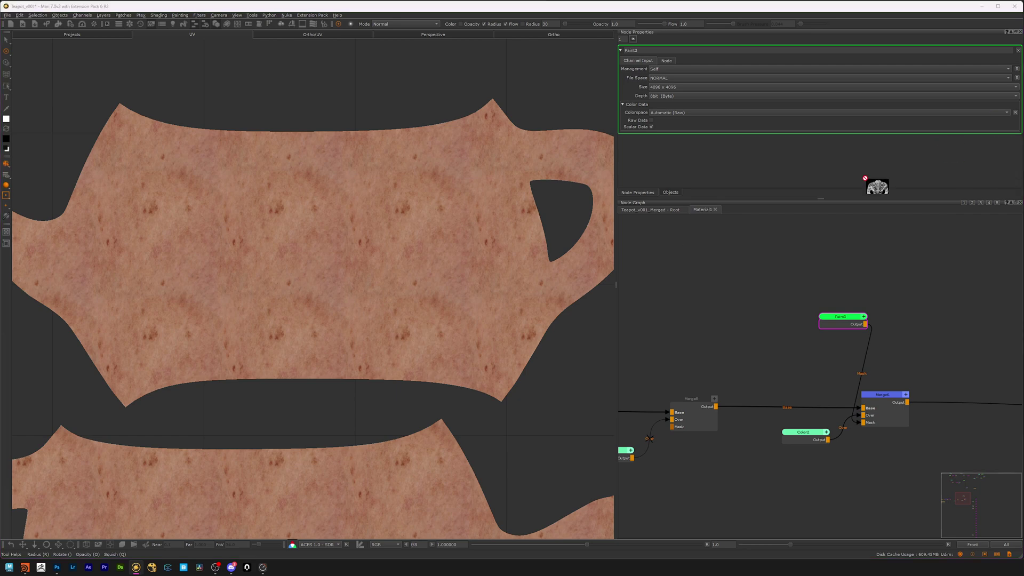
Load the tattoo mask image into Paint Through and scale, rotate and position it over the upper teapot UV shell.
{"action": "key", "text": "t"}
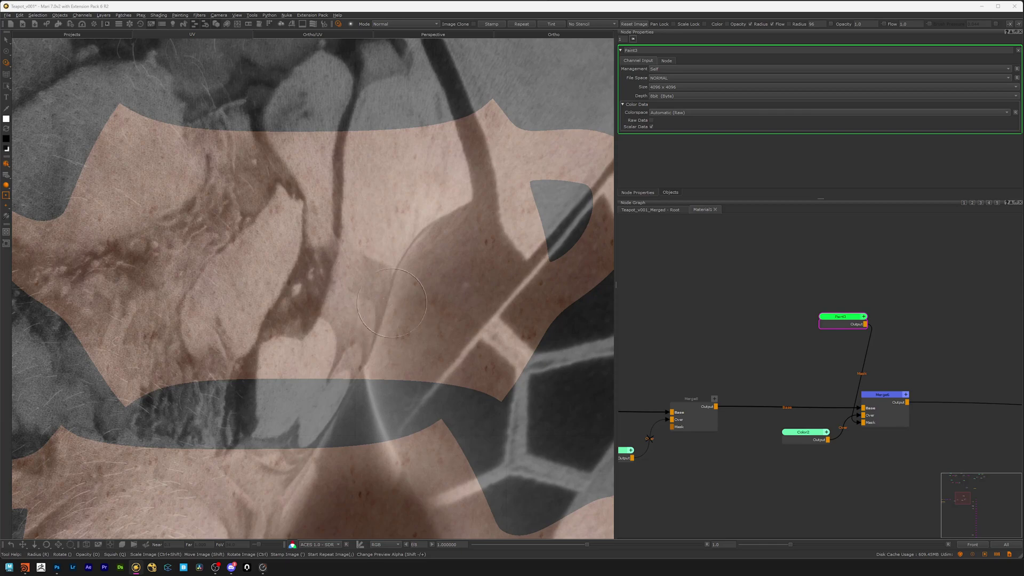
{"action": "mouse_move", "coordinate": [367, 292]}
{"action": "middle_mouse_down", "text": "alt"}
{"action": "mouse_move", "coordinate": [370, 313]}
{"action": "mouse_move", "coordinate": [415, 340]}
{"action": "middle_mouse_up", "text": "alt"}
{"action": "mouse_move", "coordinate": [463, 318]}
{"action": "left_mouse_down", "text": "ctrl+shift"}
{"action": "mouse_move", "coordinate": [433, 303]}
{"action": "mouse_move", "coordinate": [330, 327]}
{"action": "mouse_move", "coordinate": [293, 315]}
{"action": "mouse_move", "coordinate": [336, 320]}
{"action": "left_mouse_up", "text": "ctrl+shift"}
{"action": "mouse_move", "coordinate": [160, 256]}
{"action": "left_mouse_down", "text": "shift"}
{"action": "mouse_move", "coordinate": [354, 362]}
{"action": "mouse_move", "coordinate": [554, 402]}
{"action": "left_mouse_up", "text": "shift"}
{"action": "mouse_move", "coordinate": [433, 308]}
{"action": "middle_mouse_down", "text": "alt"}
{"action": "mouse_move", "coordinate": [379, 276]}
{"action": "mouse_move", "coordinate": [399, 277]}
{"action": "middle_mouse_up", "text": "alt"}
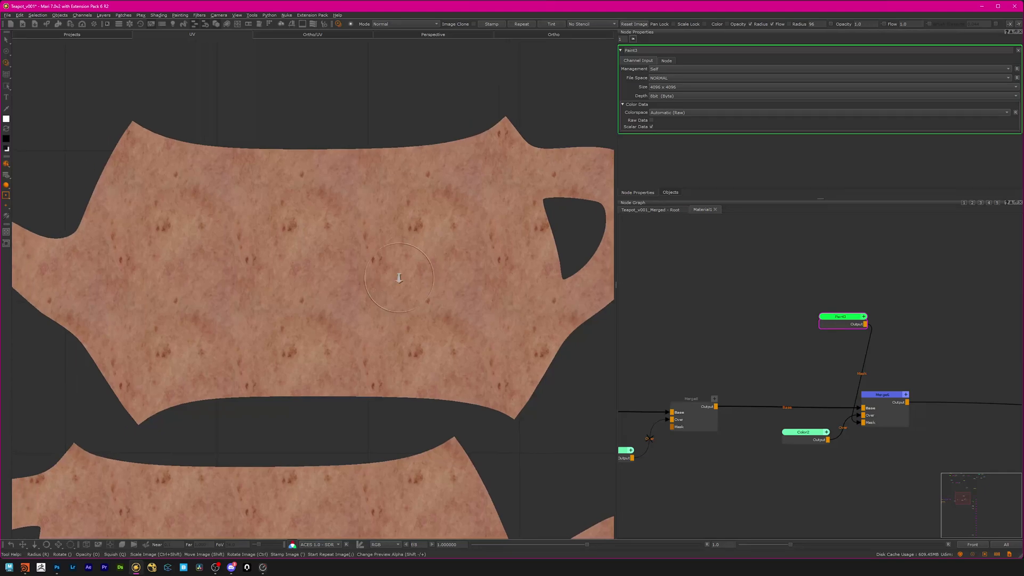
{"action": "right_click_drag", "start_coordinate": [399, 278], "coordinate": [386, 296]}
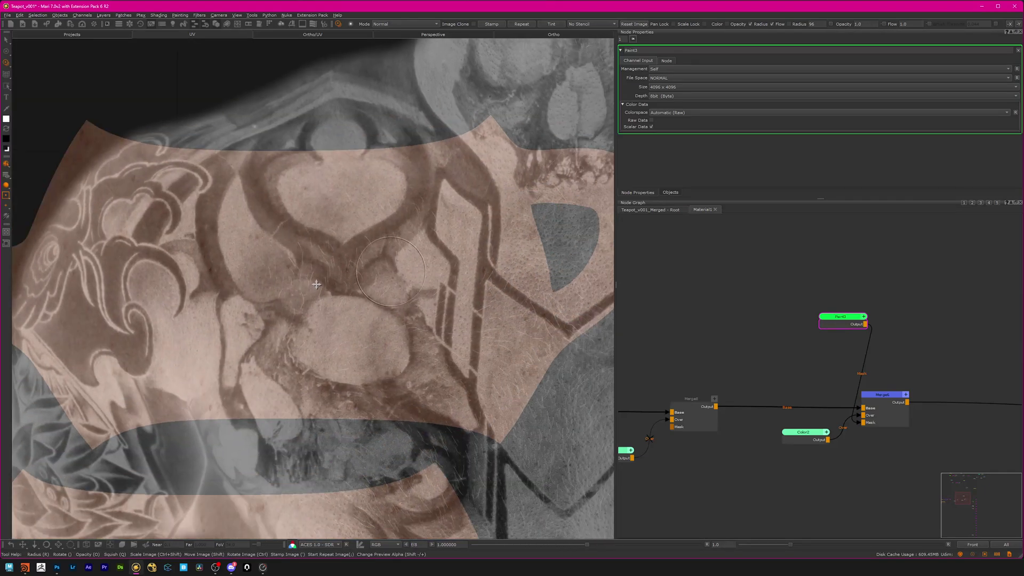
{"action": "mouse_move", "coordinate": [317, 284]}
{"action": "left_mouse_down", "text": "shift"}
{"action": "mouse_move", "coordinate": [347, 235]}
{"action": "mouse_move", "coordinate": [376, 217]}
{"action": "mouse_move", "coordinate": [365, 208]}
{"action": "left_mouse_up", "text": "shift"}
Paint the tattoo mask through onto the handle-side half of the upper teapot UV shell.
{"action": "mouse_move", "coordinate": [375, 298]}
{"action": "left_mouse_down"}
{"action": "mouse_move", "coordinate": [362, 320]}
{"action": "mouse_move", "coordinate": [320, 319]}
{"action": "mouse_move", "coordinate": [335, 258]}
{"action": "mouse_move", "coordinate": [376, 251]}
{"action": "mouse_move", "coordinate": [471, 167]}
{"action": "mouse_move", "coordinate": [482, 240]}
{"action": "mouse_move", "coordinate": [453, 299]}
{"action": "mouse_move", "coordinate": [426, 342]}
{"action": "mouse_move", "coordinate": [341, 400]}
{"action": "mouse_move", "coordinate": [479, 413]}
{"action": "mouse_move", "coordinate": [458, 391]}
{"action": "mouse_move", "coordinate": [453, 315]}
{"action": "mouse_move", "coordinate": [320, 335]}
{"action": "mouse_move", "coordinate": [285, 378]}
{"action": "mouse_move", "coordinate": [264, 251]}
{"action": "mouse_move", "coordinate": [283, 171]}
{"action": "mouse_move", "coordinate": [301, 171]}
{"action": "mouse_move", "coordinate": [285, 244]}
{"action": "left_mouse_up"}
{"action": "mouse_move", "coordinate": [477, 148]}
{"action": "left_mouse_down"}
{"action": "mouse_move", "coordinate": [520, 262]}
{"action": "mouse_move", "coordinate": [514, 341]}
{"action": "mouse_move", "coordinate": [528, 410]}
{"action": "left_mouse_up"}
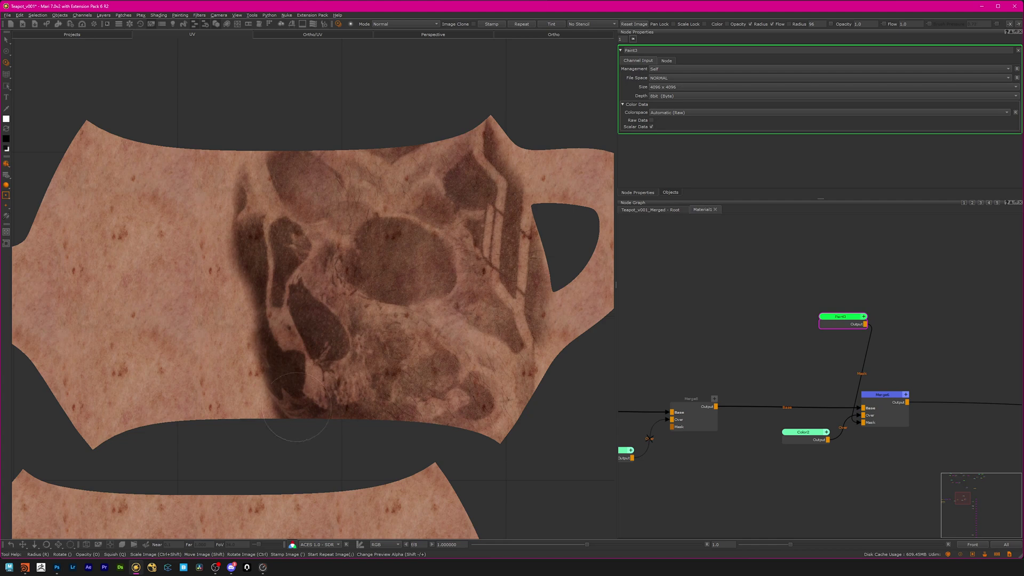
{"action": "mouse_move", "coordinate": [296, 407]}
{"action": "left_mouse_down"}
{"action": "mouse_move", "coordinate": [246, 336]}
{"action": "mouse_move", "coordinate": [234, 197]}
{"action": "mouse_move", "coordinate": [224, 287]}
{"action": "mouse_move", "coordinate": [232, 331]}
{"action": "left_mouse_up"}
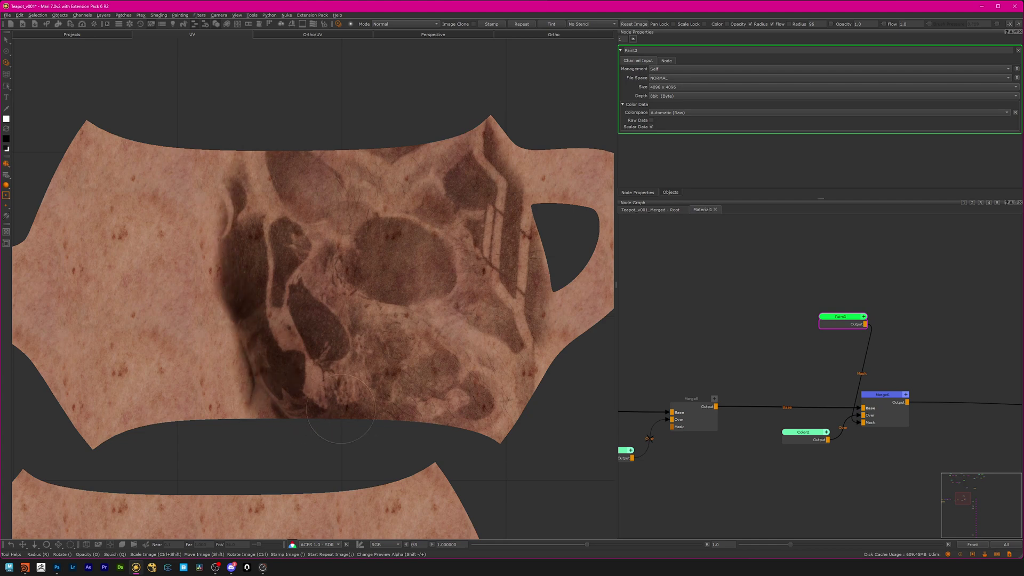
{"action": "mouse_move", "coordinate": [492, 424]}
{"action": "left_mouse_down"}
{"action": "mouse_move", "coordinate": [544, 336]}
{"action": "mouse_move", "coordinate": [501, 144]}
{"action": "mouse_move", "coordinate": [515, 160]}
{"action": "mouse_move", "coordinate": [519, 304]}
{"action": "left_mouse_up"}
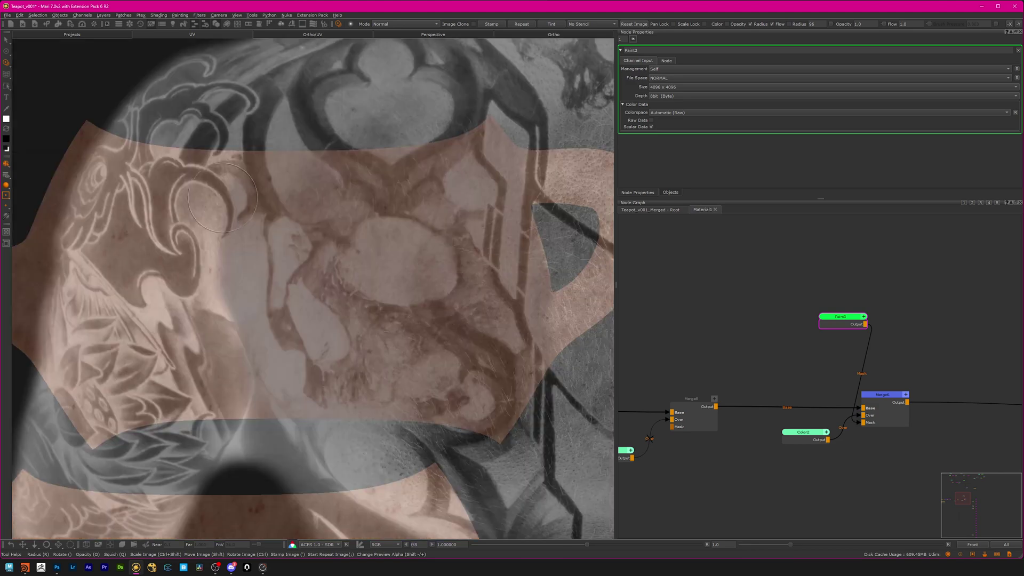
Warp the painted tattoo beside the handle by shifting the warp area's centre and upper edge points, and bake it.
{"action": "left_click", "coordinate": [6, 74]}
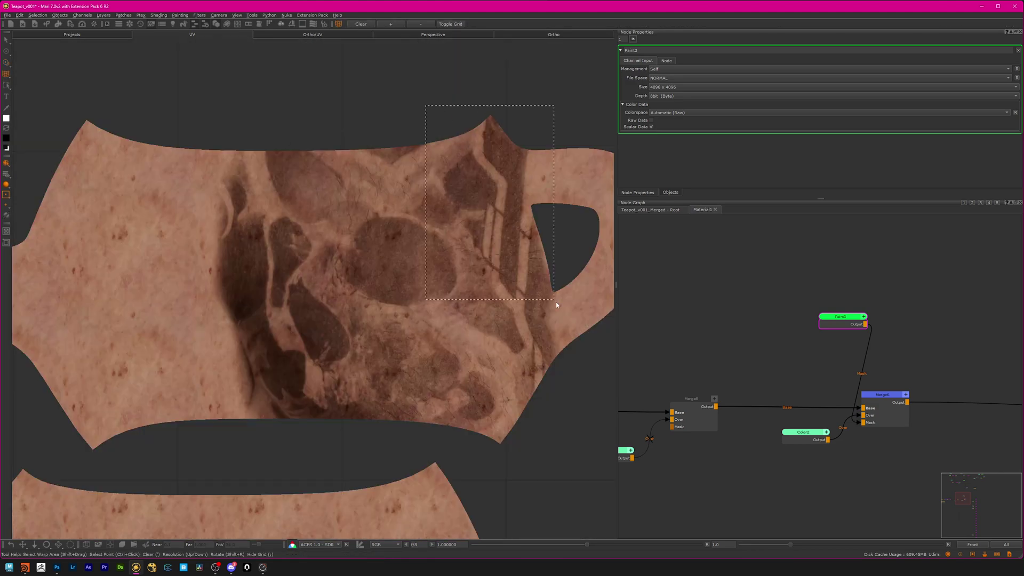
{"action": "left_click_drag", "start_coordinate": [555, 305], "coordinate": [588, 409]}
{"action": "left_click_drag", "start_coordinate": [510, 258], "coordinate": [547, 246]}
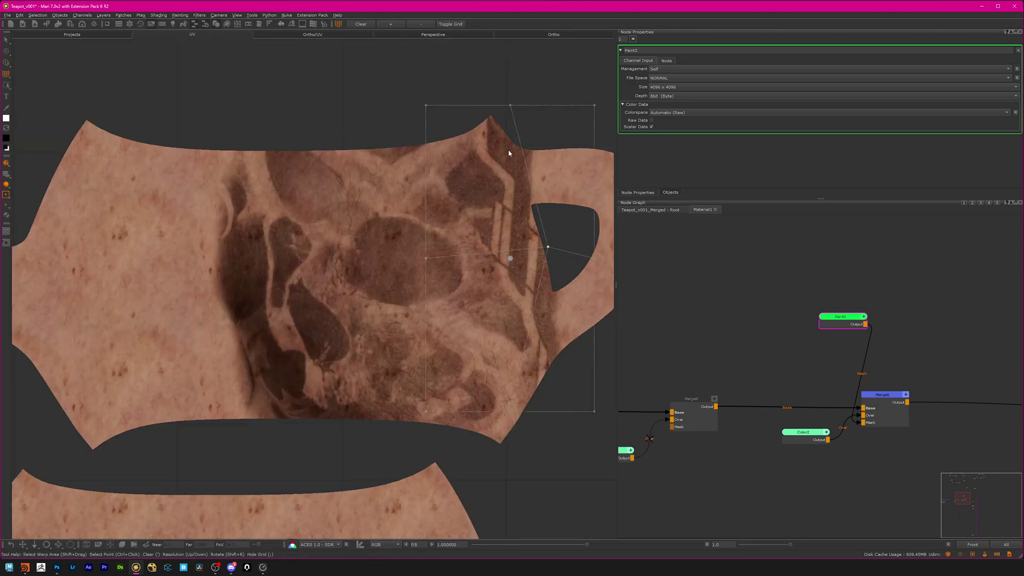
{"action": "left_click_drag", "start_coordinate": [509, 106], "coordinate": [468, 103]}
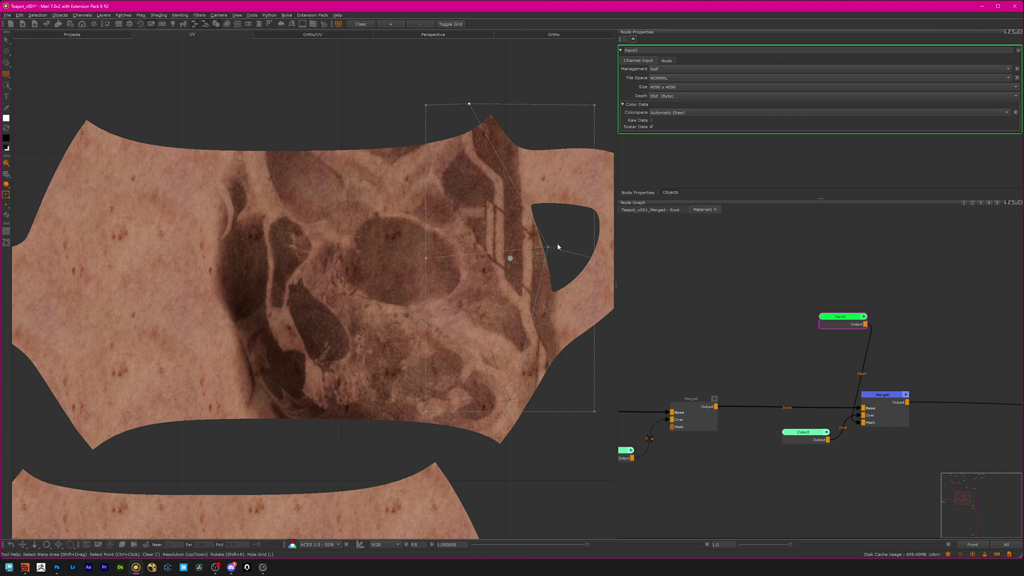
{"action": "left_click_drag", "start_coordinate": [548, 248], "coordinate": [572, 244]}
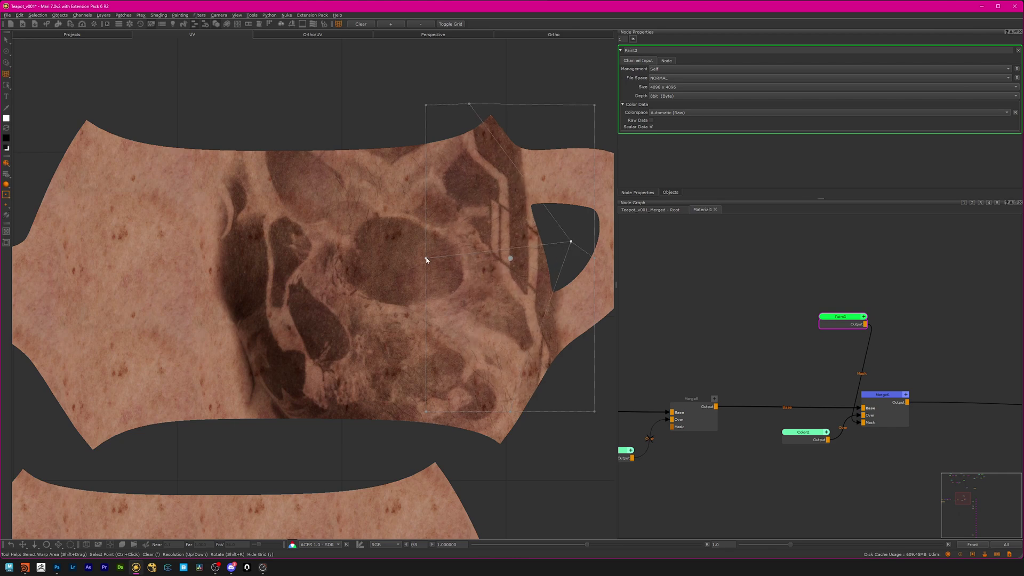
{"action": "left_click_drag", "start_coordinate": [426, 260], "coordinate": [427, 262]}
{"action": "key", "text": "ctrl+z"}
{"action": "left_click_drag", "start_coordinate": [470, 105], "coordinate": [463, 105]}
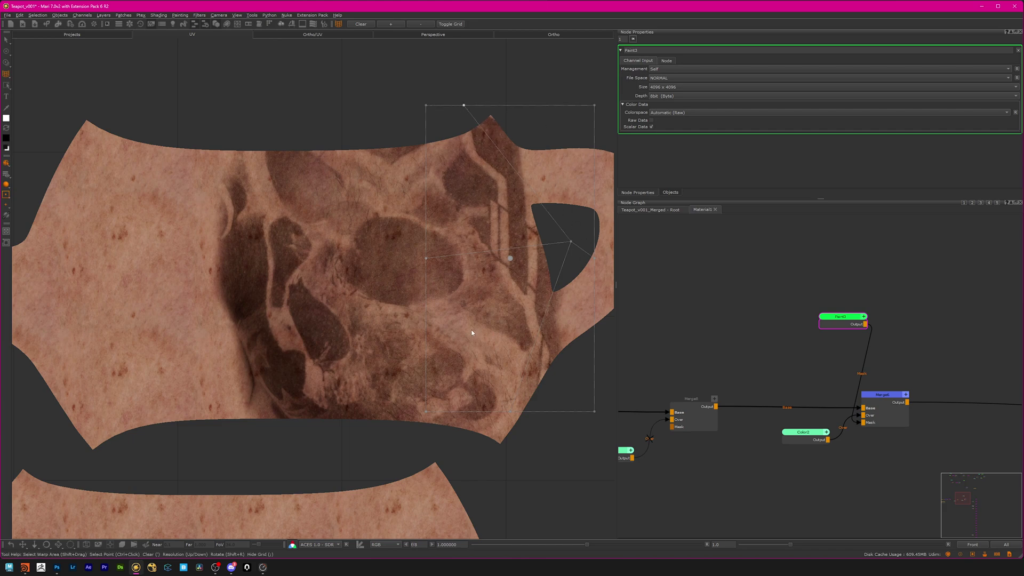
{"action": "key", "text": "b"}
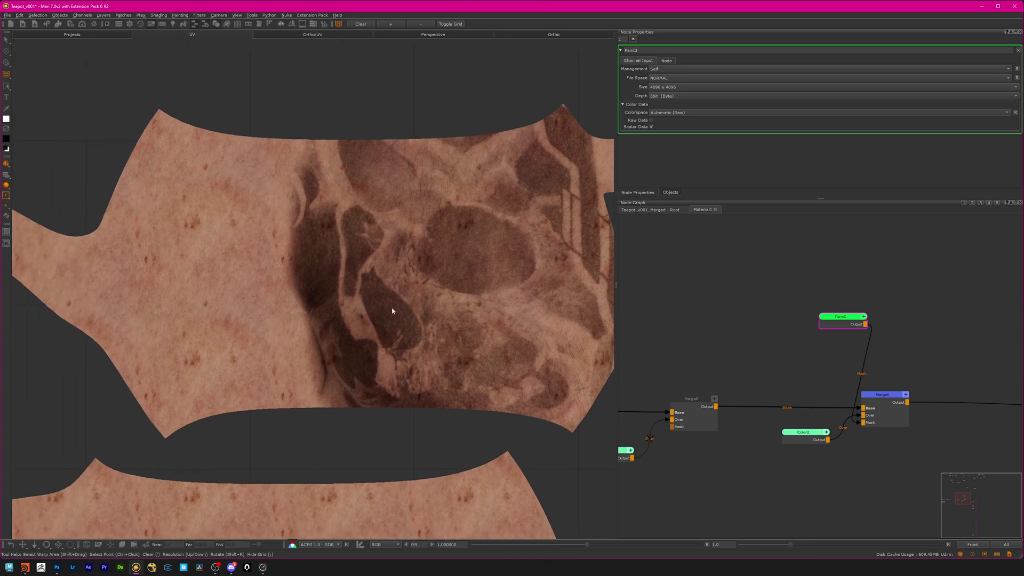
Reposition the tattoo mask image over the spout side and paint it through onto the remaining body and the spout.
{"action": "key", "text": "t"}
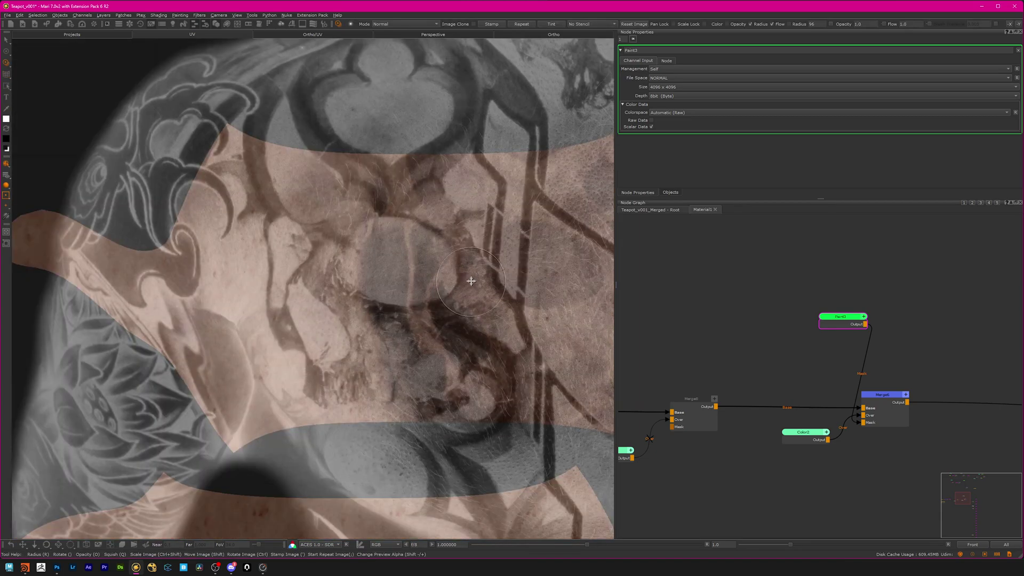
{"action": "mouse_move", "coordinate": [471, 281]}
{"action": "left_mouse_down", "text": "shift"}
{"action": "mouse_move", "coordinate": [372, 342]}
{"action": "mouse_move", "coordinate": [403, 421]}
{"action": "left_mouse_up", "text": "shift"}
{"action": "mouse_move", "coordinate": [407, 317]}
{"action": "left_mouse_down", "text": "shift"}
{"action": "mouse_move", "coordinate": [309, 293]}
{"action": "mouse_move", "coordinate": [381, 309]}
{"action": "mouse_move", "coordinate": [390, 299]}
{"action": "left_mouse_up", "text": "shift"}
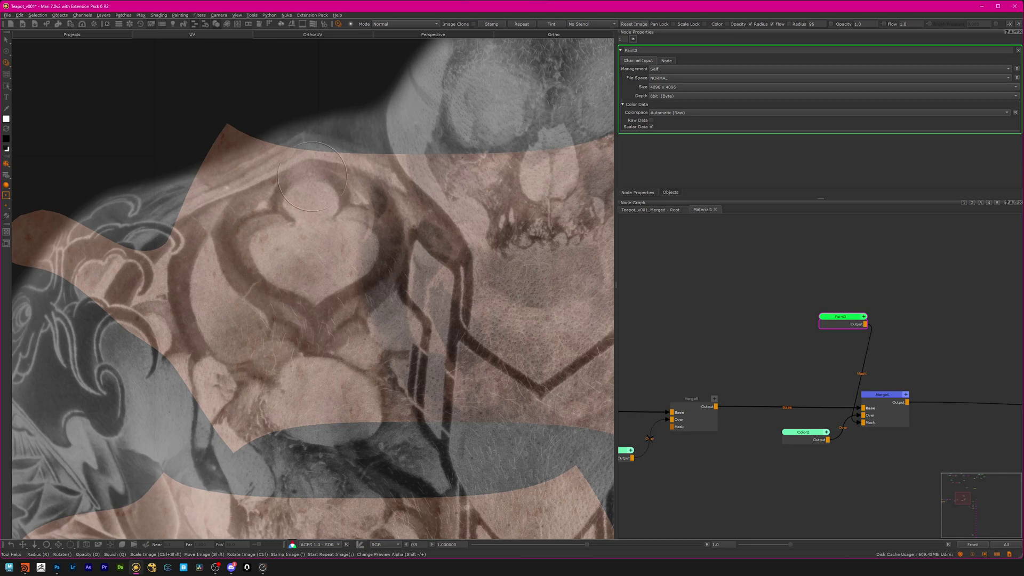
{"action": "mouse_move", "coordinate": [315, 193]}
{"action": "left_mouse_down"}
{"action": "mouse_move", "coordinate": [317, 204]}
{"action": "mouse_move", "coordinate": [329, 188]}
{"action": "mouse_move", "coordinate": [336, 204]}
{"action": "mouse_move", "coordinate": [357, 301]}
{"action": "mouse_move", "coordinate": [380, 259]}
{"action": "mouse_move", "coordinate": [346, 362]}
{"action": "mouse_move", "coordinate": [368, 384]}
{"action": "mouse_move", "coordinate": [363, 411]}
{"action": "mouse_move", "coordinate": [373, 415]}
{"action": "mouse_move", "coordinate": [333, 362]}
{"action": "mouse_move", "coordinate": [282, 384]}
{"action": "mouse_move", "coordinate": [275, 267]}
{"action": "mouse_move", "coordinate": [309, 251]}
{"action": "mouse_move", "coordinate": [293, 240]}
{"action": "mouse_move", "coordinate": [279, 127]}
{"action": "mouse_move", "coordinate": [357, 169]}
{"action": "left_mouse_up"}
{"action": "mouse_move", "coordinate": [289, 181]}
{"action": "left_mouse_down"}
{"action": "mouse_move", "coordinate": [229, 186]}
{"action": "mouse_move", "coordinate": [213, 250]}
{"action": "mouse_move", "coordinate": [240, 277]}
{"action": "mouse_move", "coordinate": [280, 405]}
{"action": "mouse_move", "coordinate": [240, 408]}
{"action": "mouse_move", "coordinate": [229, 421]}
{"action": "mouse_move", "coordinate": [208, 266]}
{"action": "mouse_move", "coordinate": [181, 252]}
{"action": "mouse_move", "coordinate": [165, 331]}
{"action": "mouse_move", "coordinate": [133, 282]}
{"action": "mouse_move", "coordinate": [88, 261]}
{"action": "mouse_move", "coordinate": [79, 318]}
{"action": "mouse_move", "coordinate": [138, 325]}
{"action": "left_mouse_up"}
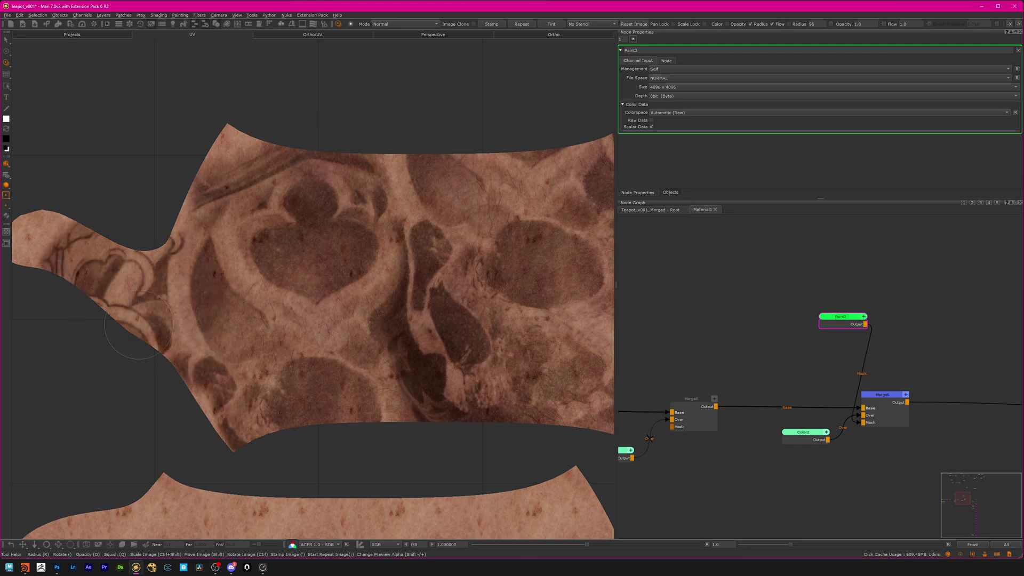
{"action": "mouse_move", "coordinate": [203, 327]}
{"action": "left_mouse_down"}
{"action": "mouse_move", "coordinate": [208, 397]}
{"action": "mouse_move", "coordinate": [187, 381]}
{"action": "left_mouse_up"}
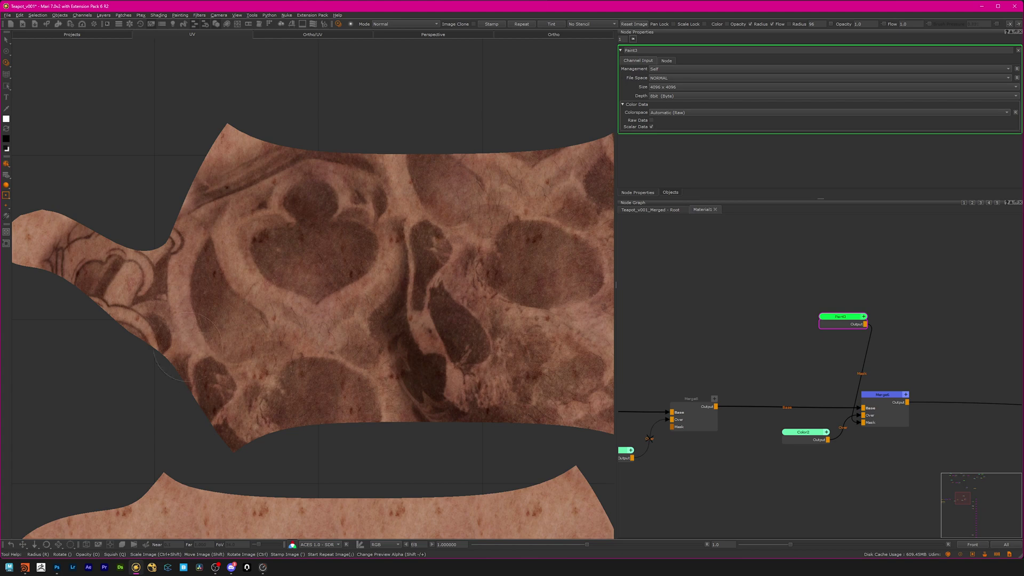
Show the tattooed teapot in the ortho view, frame it from the side and activate the brush with Pull mode.
{"action": "key", "text": "e"}
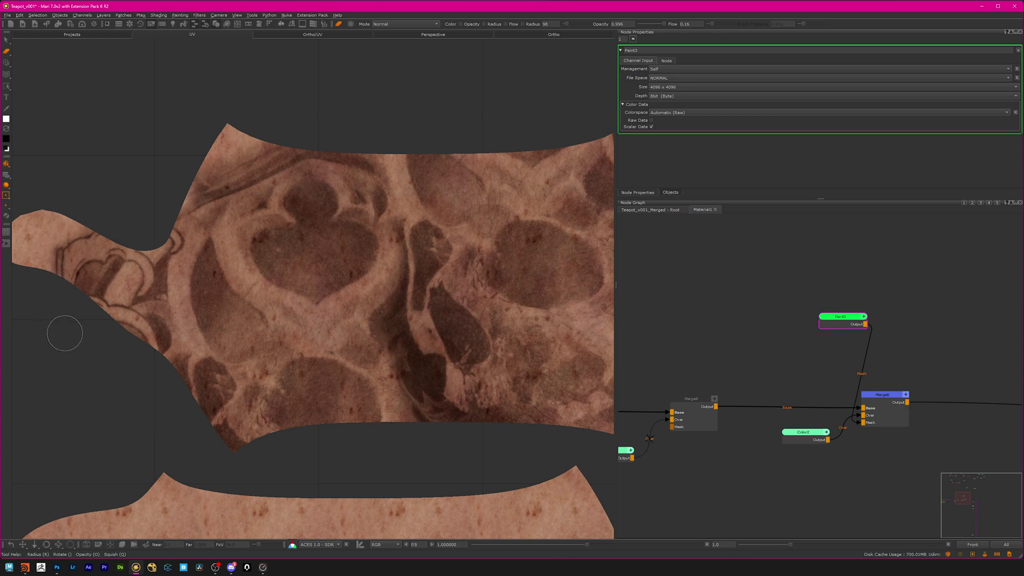
{"action": "scroll", "coordinate": [499, 266], "scroll_direction": "down", "scroll_amount": 5}
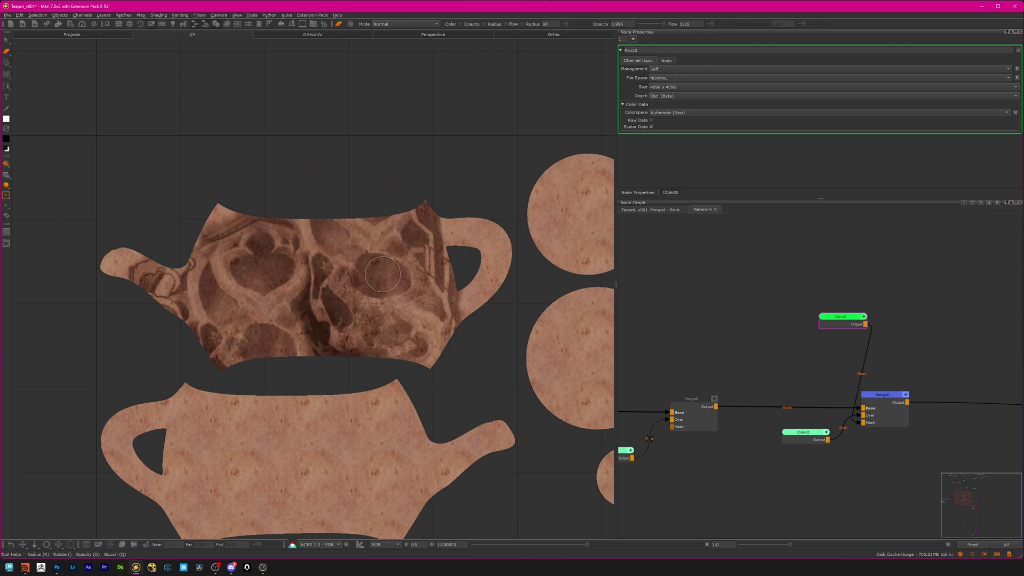
{"action": "left_click", "coordinate": [553, 34]}
{"action": "left_click_drag", "start_coordinate": [314, 330], "coordinate": [299, 322], "text": "alt"}
{"action": "right_click_drag", "start_coordinate": [299, 322], "coordinate": [293, 320], "text": "alt"}
{"action": "key", "text": "o"}
{"action": "middle_click_drag", "start_coordinate": [296, 322], "coordinate": [283, 324], "text": "alt"}
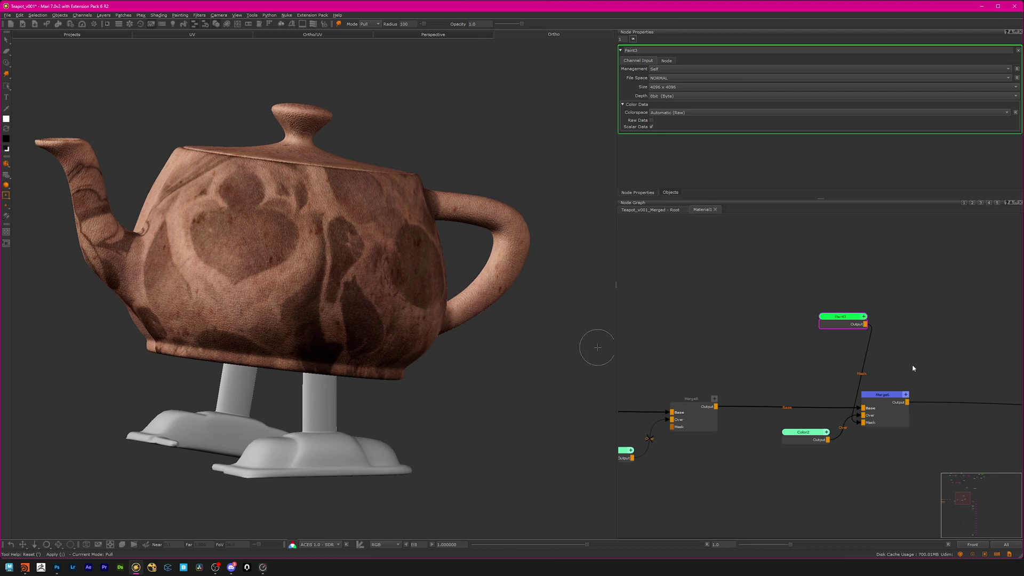
Move the tattoo Paint node up and away from the Merge node and widen the node graph area.
{"action": "left_click_drag", "start_coordinate": [295, 325], "coordinate": [276, 322], "text": "alt"}
{"action": "right_click_drag", "start_coordinate": [277, 322], "coordinate": [332, 310], "text": "alt"}
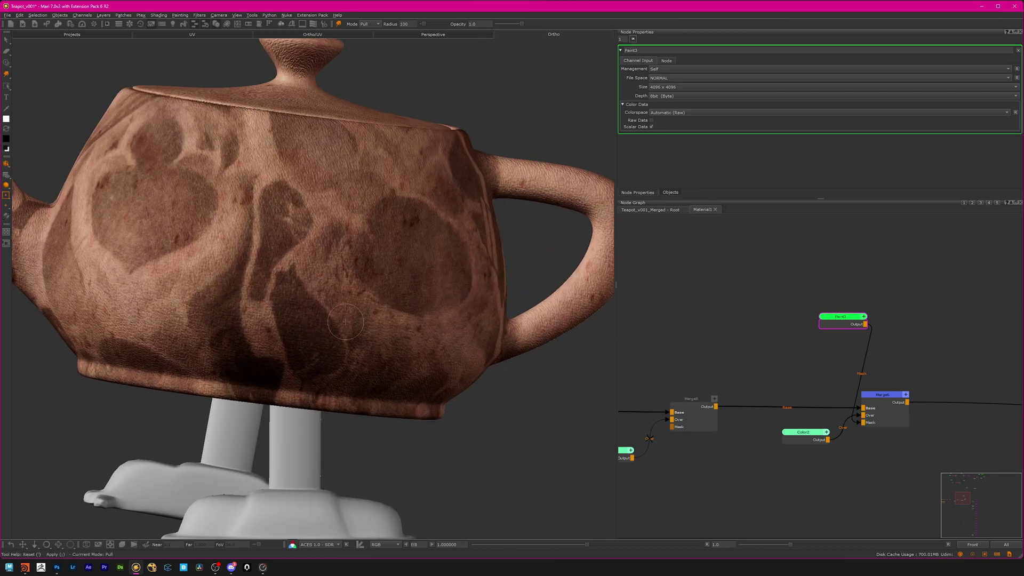
{"action": "left_click_drag", "start_coordinate": [850, 331], "coordinate": [795, 319]}
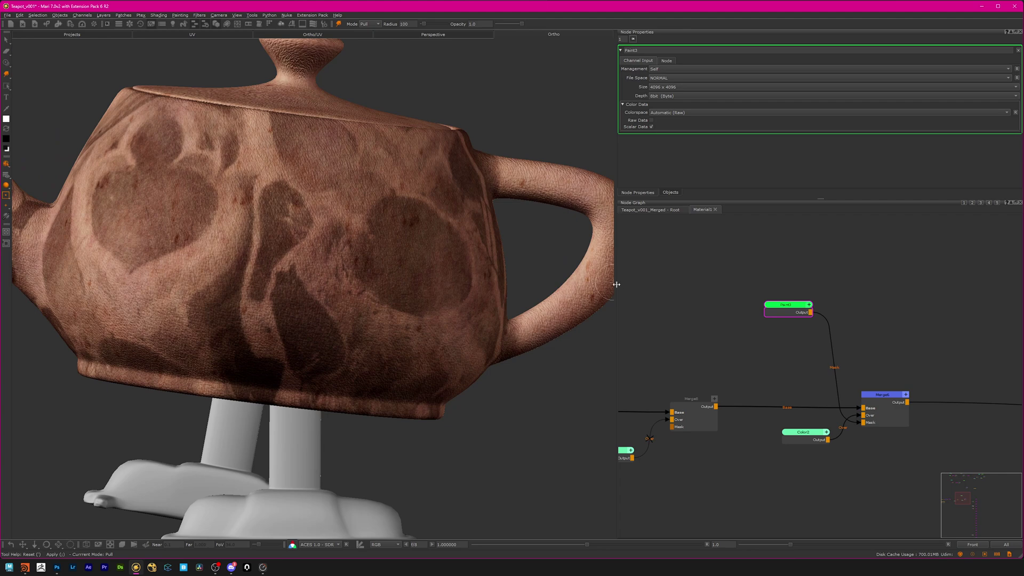
{"action": "left_click_drag", "start_coordinate": [616, 284], "coordinate": [565, 284]}
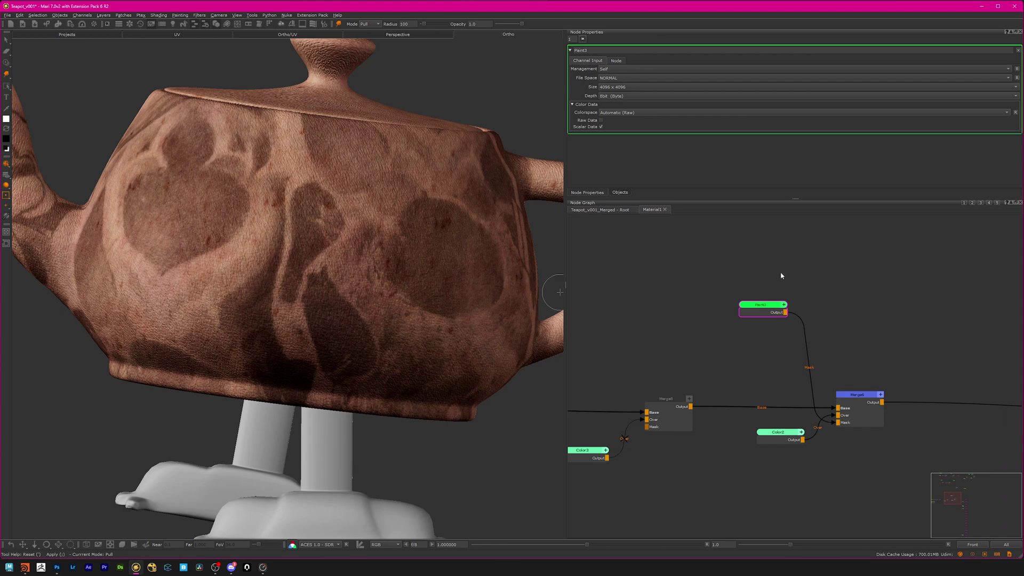
{"action": "left_click_drag", "start_coordinate": [766, 309], "coordinate": [748, 285]}
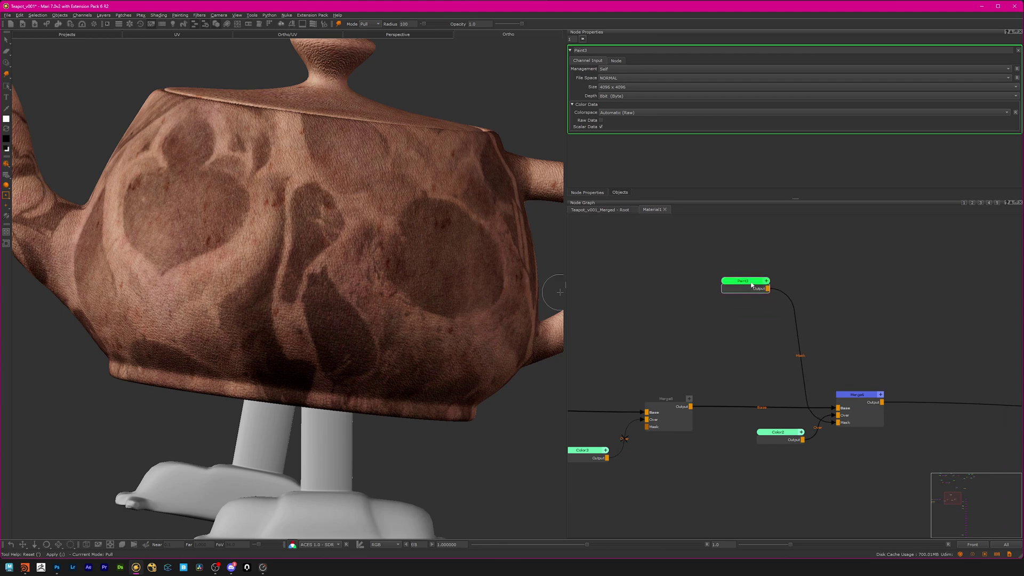
Switch the viewport to flat lighting and examine the tattoo's edges and skin detail up close across the teapot body.
{"action": "right_click_drag", "start_coordinate": [279, 306], "coordinate": [368, 306], "text": "alt"}
{"action": "key", "text": "F1"}
{"action": "middle_click_drag", "start_coordinate": [199, 248], "coordinate": [373, 310], "text": "alt"}
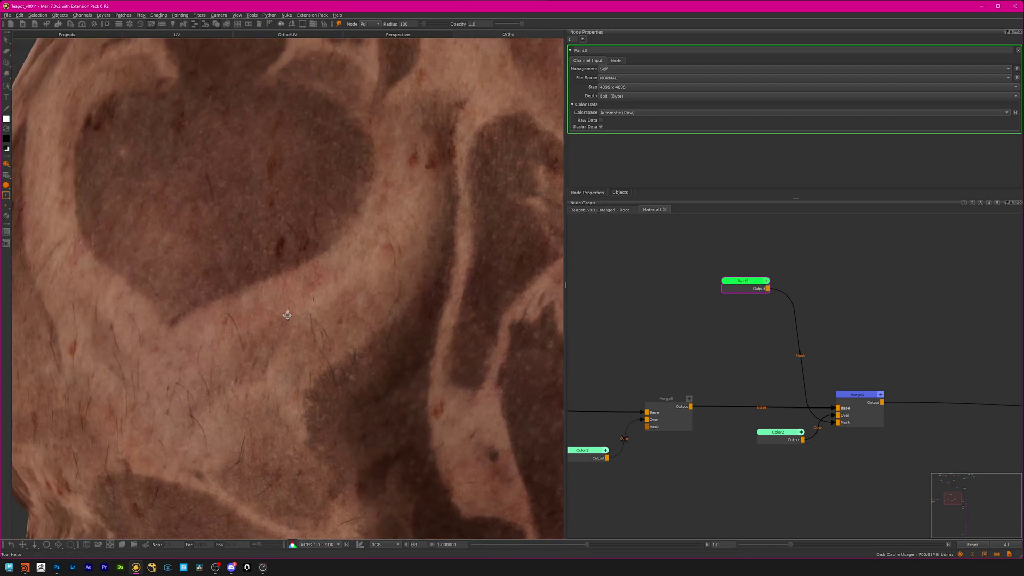
{"action": "mouse_move", "coordinate": [64, 213]}
{"action": "middle_mouse_down", "text": "alt"}
{"action": "mouse_move", "coordinate": [330, 331]}
{"action": "mouse_move", "coordinate": [261, 299]}
{"action": "middle_mouse_up", "text": "alt"}
{"action": "right_click_drag", "start_coordinate": [260, 299], "coordinate": [305, 310], "text": "alt"}
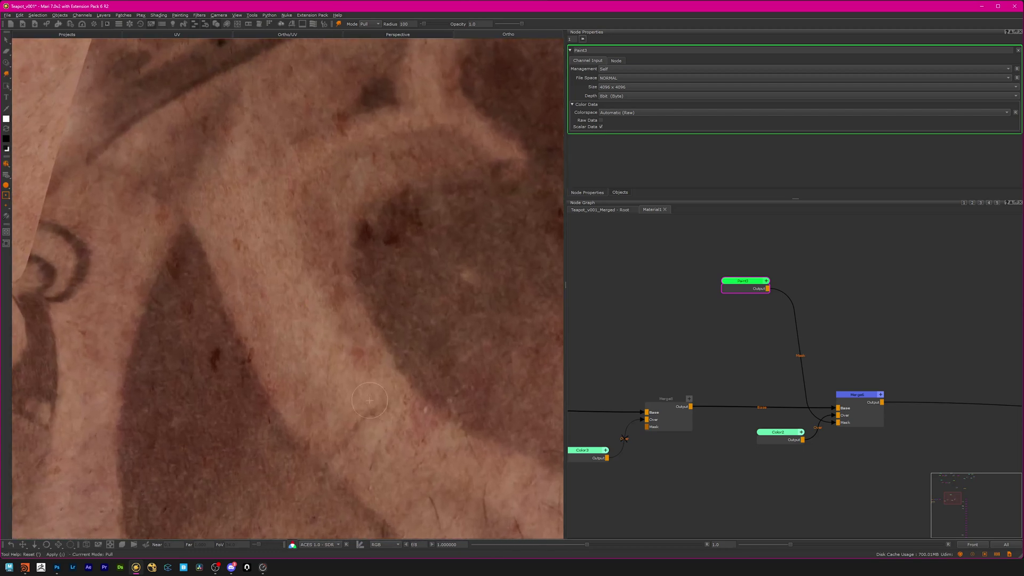
{"action": "middle_click_drag", "start_coordinate": [344, 403], "coordinate": [237, 332], "text": "alt"}
{"action": "right_click_drag", "start_coordinate": [327, 338], "coordinate": [221, 378], "text": "alt"}
{"action": "left_click_drag", "start_coordinate": [306, 366], "coordinate": [217, 354], "text": "alt"}
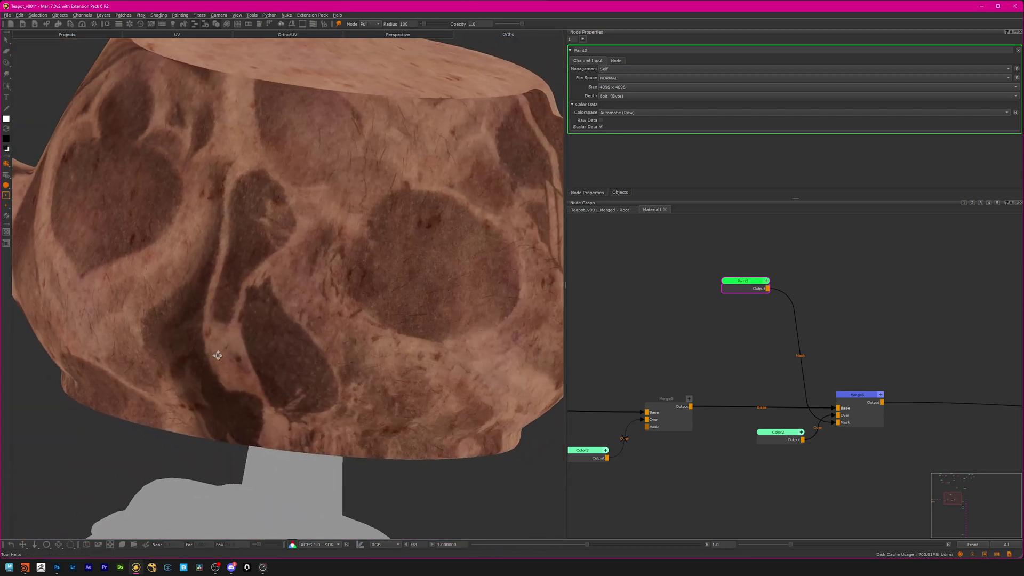
{"action": "left_click_drag", "start_coordinate": [298, 361], "coordinate": [258, 347], "text": "alt"}
{"action": "right_click_drag", "start_coordinate": [258, 347], "coordinate": [362, 388], "text": "alt"}
{"action": "middle_click_drag", "start_coordinate": [362, 388], "coordinate": [297, 368], "text": "alt"}
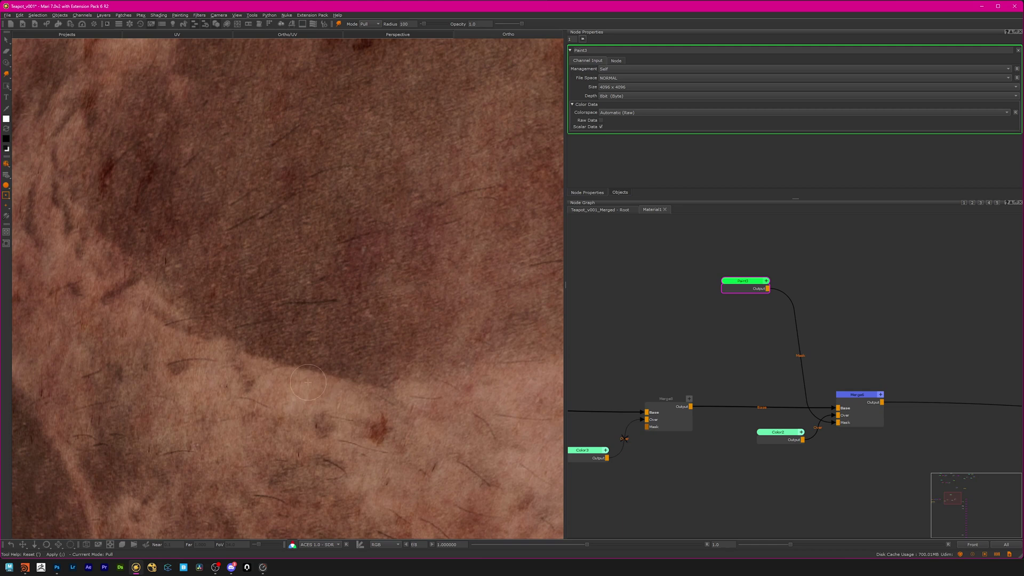
{"action": "middle_click_drag", "start_coordinate": [310, 381], "coordinate": [307, 354], "text": "alt"}
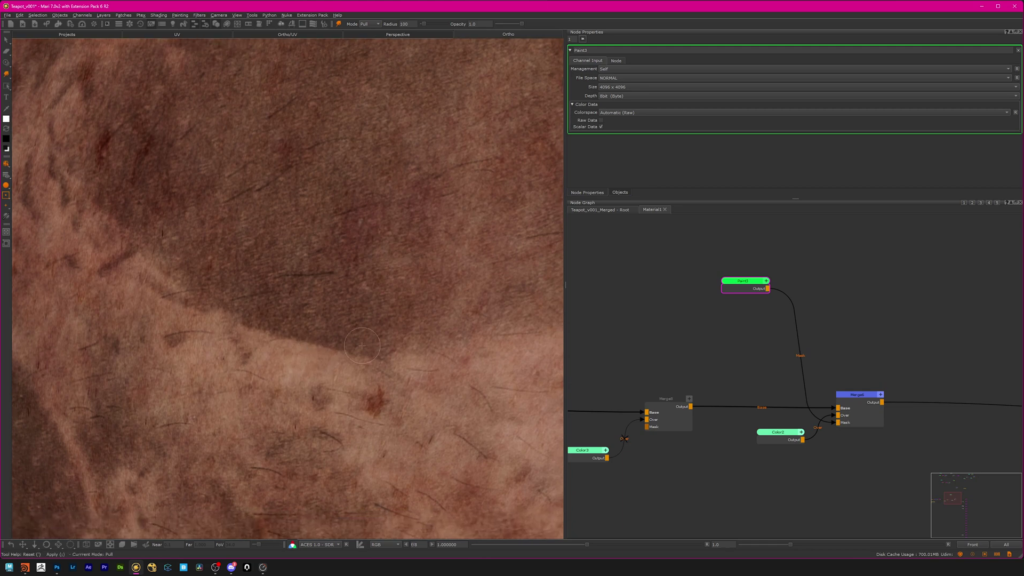
{"action": "right_click_drag", "start_coordinate": [419, 341], "coordinate": [267, 330], "text": "alt"}
{"action": "left_click_drag", "start_coordinate": [267, 330], "coordinate": [327, 328], "text": "alt"}
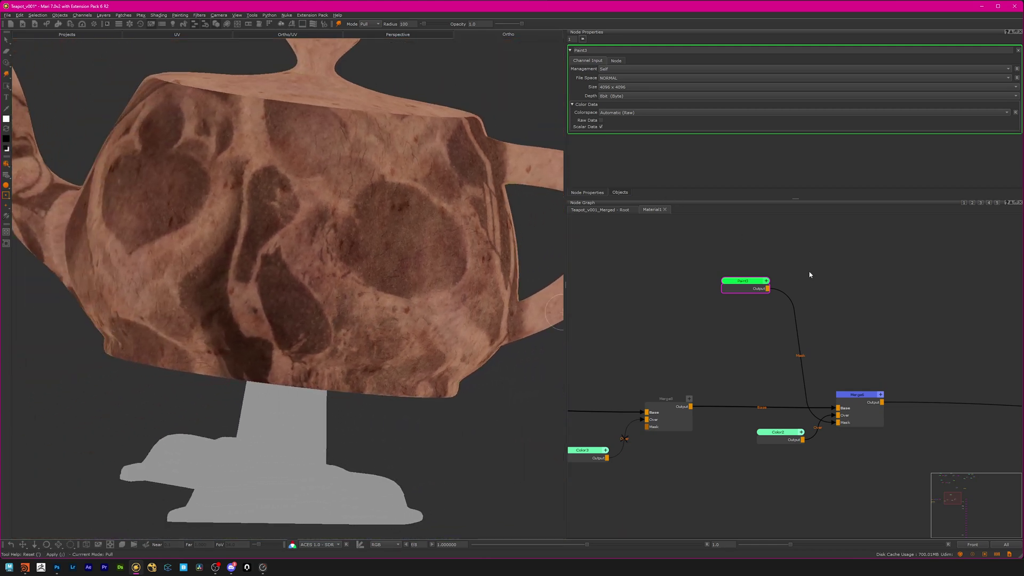
Insert a Bake Point of 4096 x 4096, 8bit (Byte), between the tattoo Paint node and the Merge mask and bake it.
{"action": "left_click_drag", "start_coordinate": [754, 286], "coordinate": [711, 274]}
{"action": "key", "text": "Tab"}
{"action": "type", "text": "ba"}
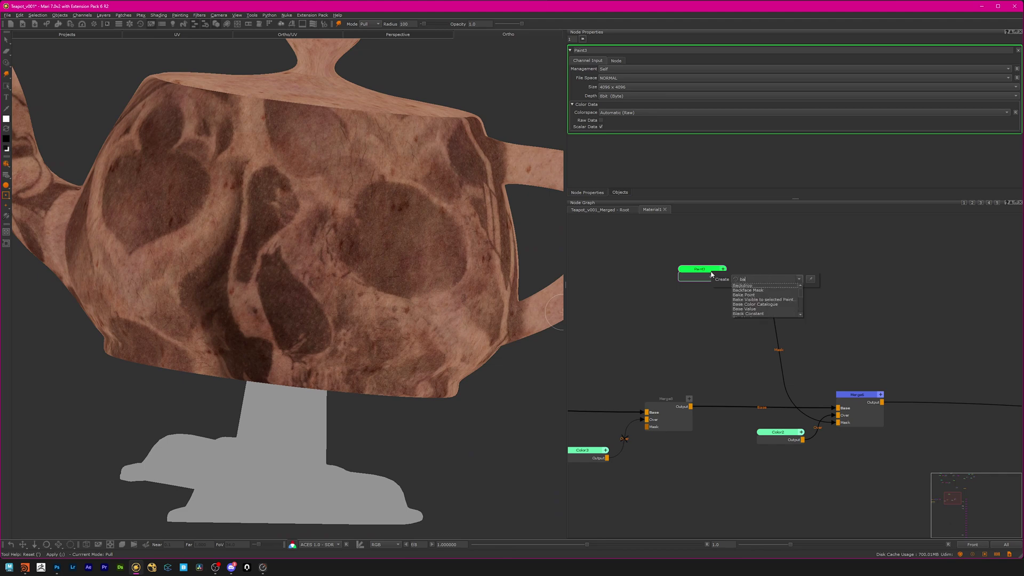
{"action": "type", "text": "k"}
{"action": "left_click", "coordinate": [752, 287]}
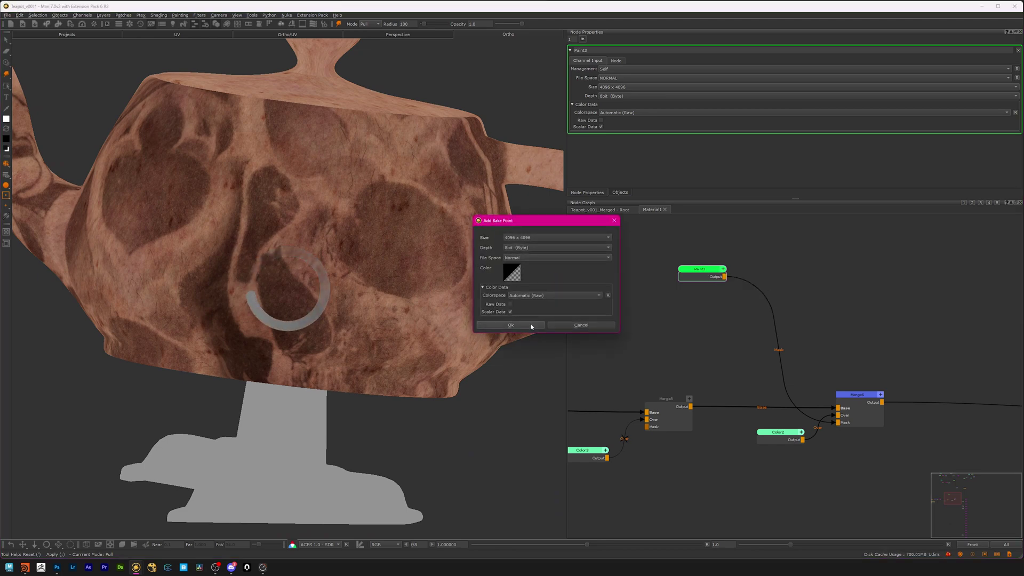
{"action": "left_click", "coordinate": [531, 326]}
{"action": "left_click", "coordinate": [790, 272]}
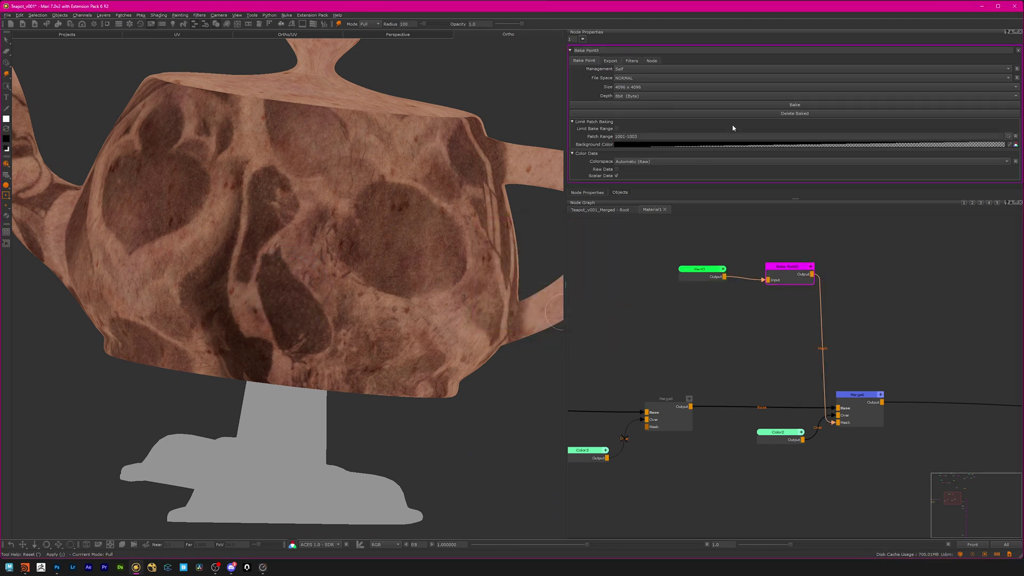
{"action": "left_click", "coordinate": [792, 105]}
Apply a Blur filter with a radius of 2 to the new bake point.
{"action": "left_click", "coordinate": [632, 61]}
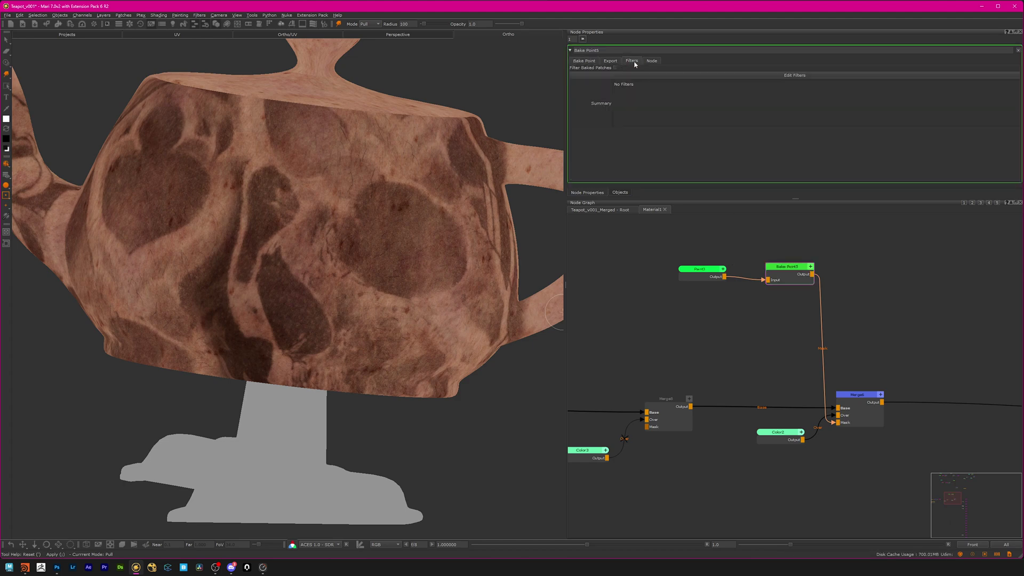
{"action": "left_click", "coordinate": [647, 75]}
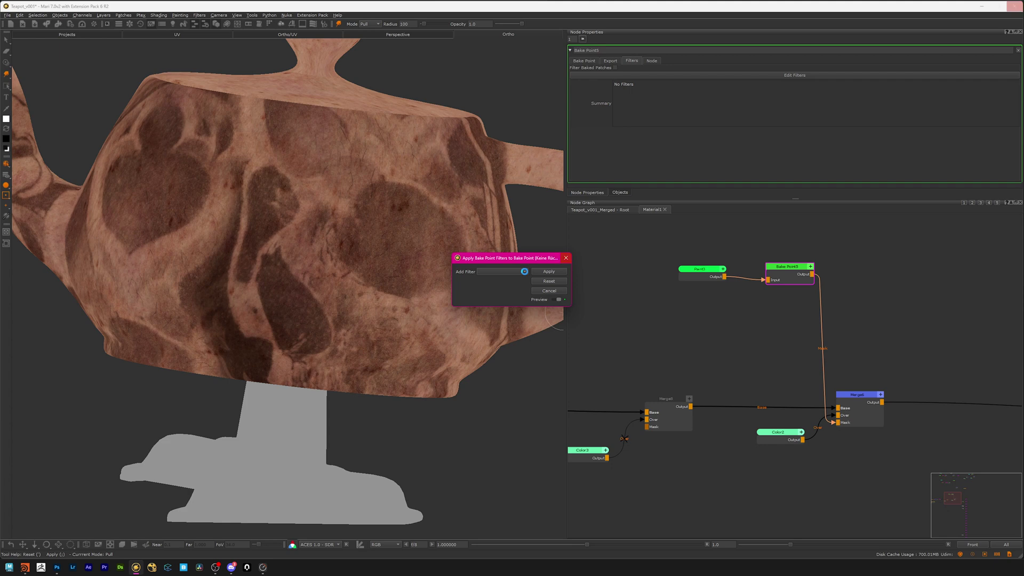
{"action": "left_click", "coordinate": [519, 273]}
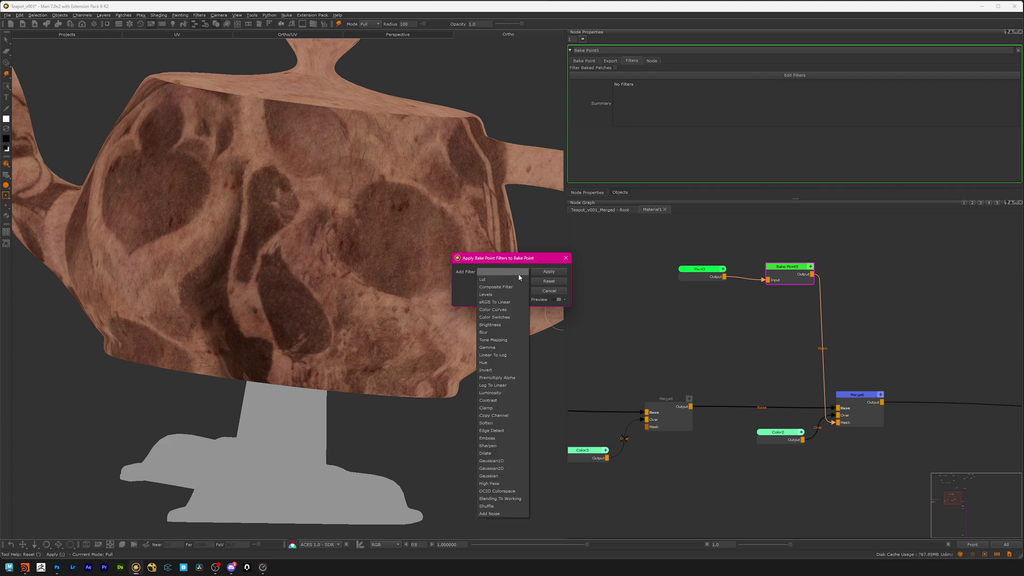
{"action": "left_click", "coordinate": [495, 331]}
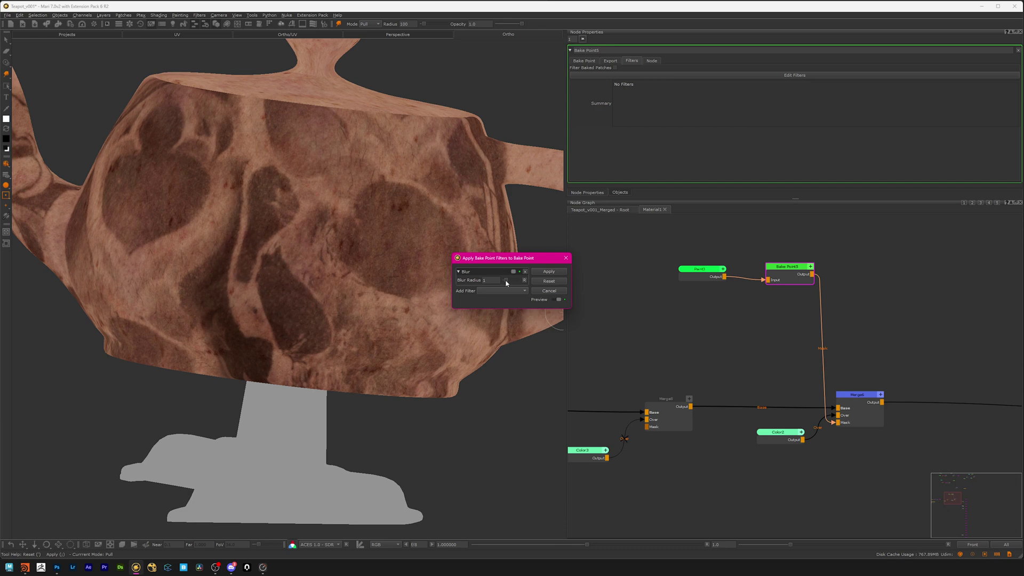
{"action": "left_click", "coordinate": [549, 272]}
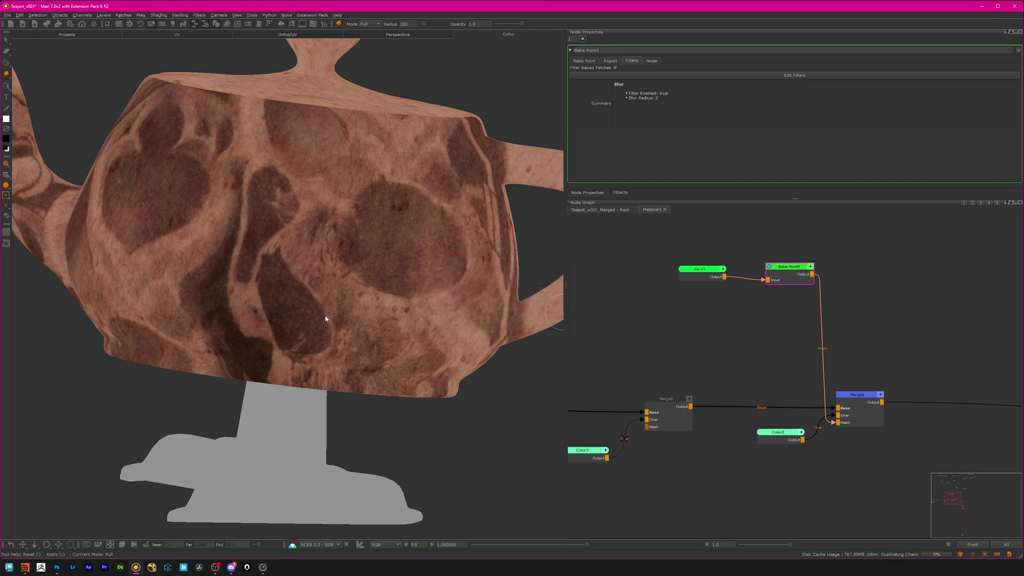
{"action": "middle_click_drag", "start_coordinate": [454, 446], "coordinate": [407, 377], "text": "alt"}
{"action": "middle_click_drag", "start_coordinate": [276, 271], "coordinate": [278, 278], "text": "alt"}
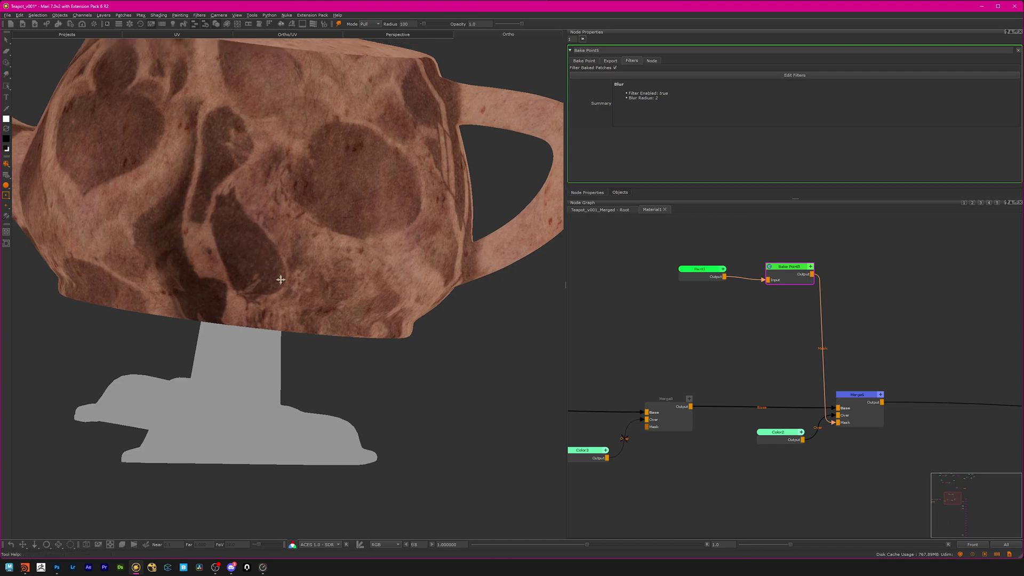
{"action": "right_click_drag", "start_coordinate": [279, 279], "coordinate": [274, 340], "text": "alt"}
{"action": "left_click_drag", "start_coordinate": [274, 341], "coordinate": [301, 349], "text": "alt"}
{"action": "scroll", "coordinate": [301, 350], "scroll_direction": "up", "scroll_amount": 4}
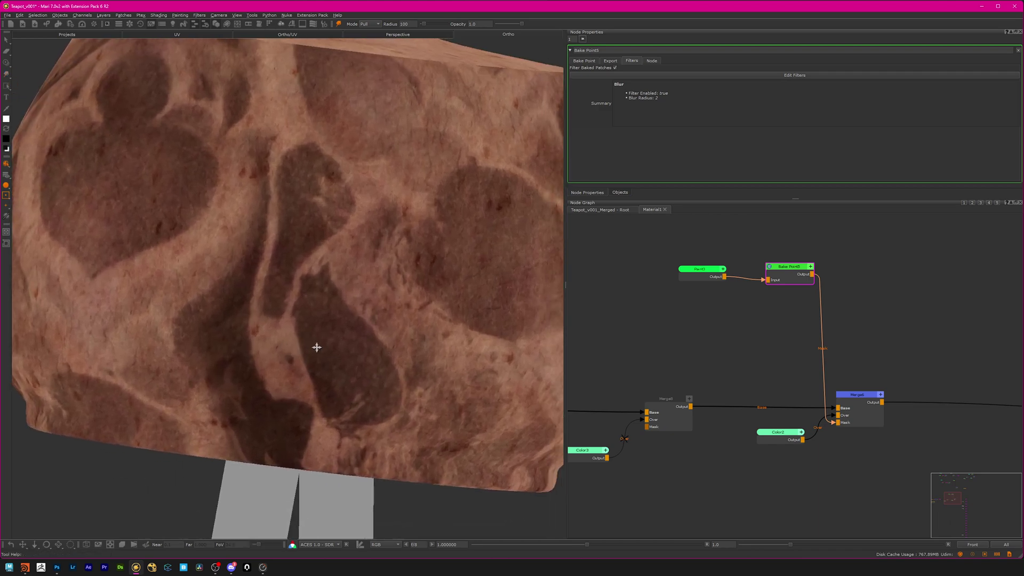
{"action": "scroll", "coordinate": [298, 355], "scroll_direction": "down", "scroll_amount": 6}
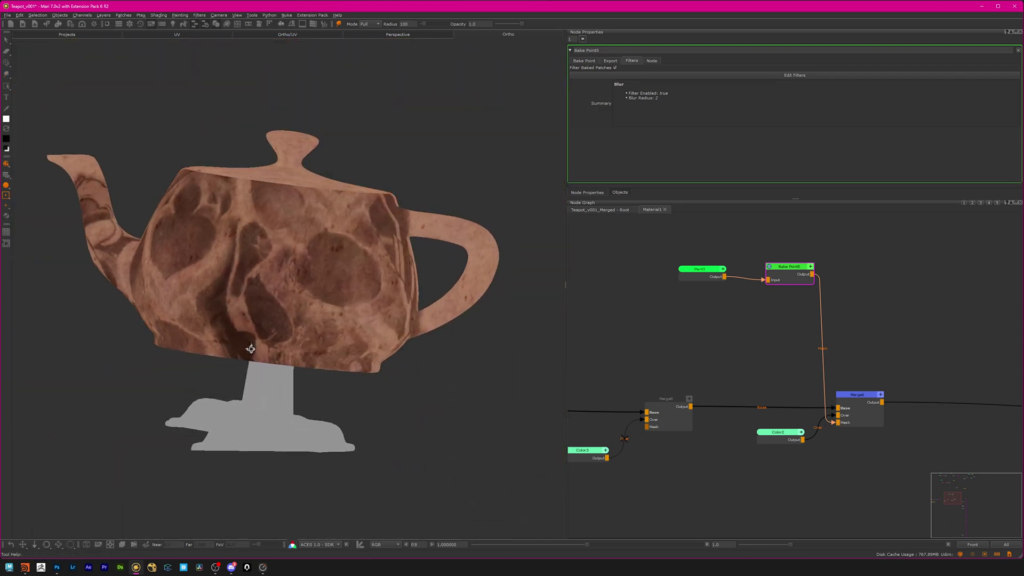
Move the bake point farther from the Paint node and set the tattoo Merge node's Amount to 0.95.
{"action": "left_click_drag", "start_coordinate": [784, 278], "coordinate": [841, 274]}
{"action": "middle_click_drag", "start_coordinate": [788, 374], "coordinate": [747, 359]}
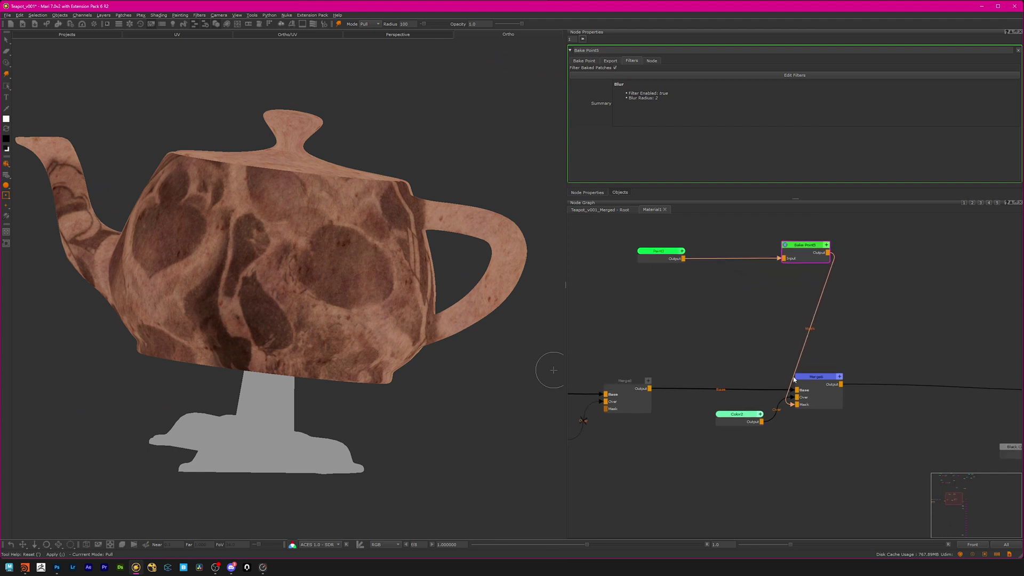
{"action": "scroll", "coordinate": [811, 396], "scroll_direction": "up", "scroll_amount": 2}
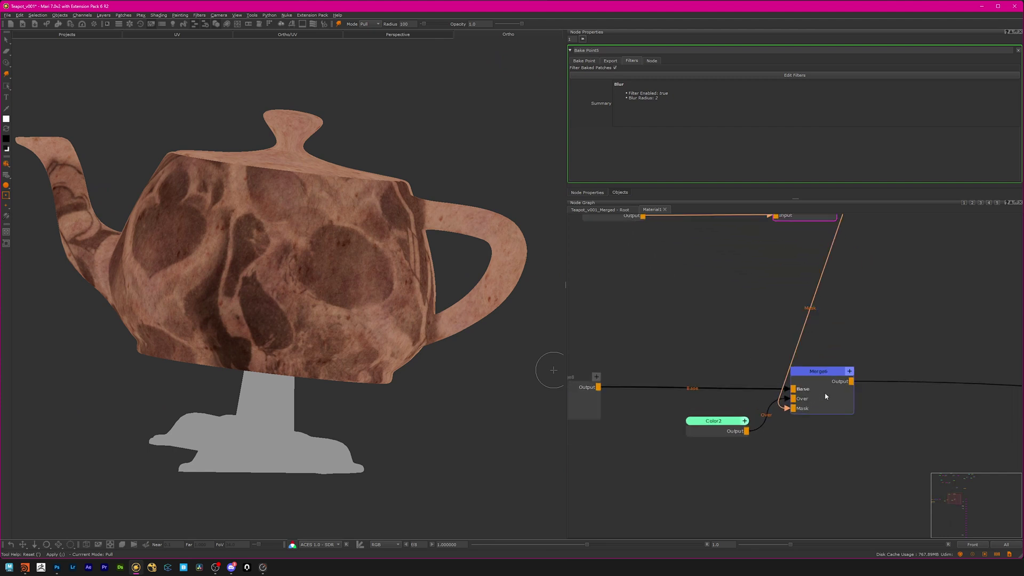
{"action": "left_click", "coordinate": [826, 396]}
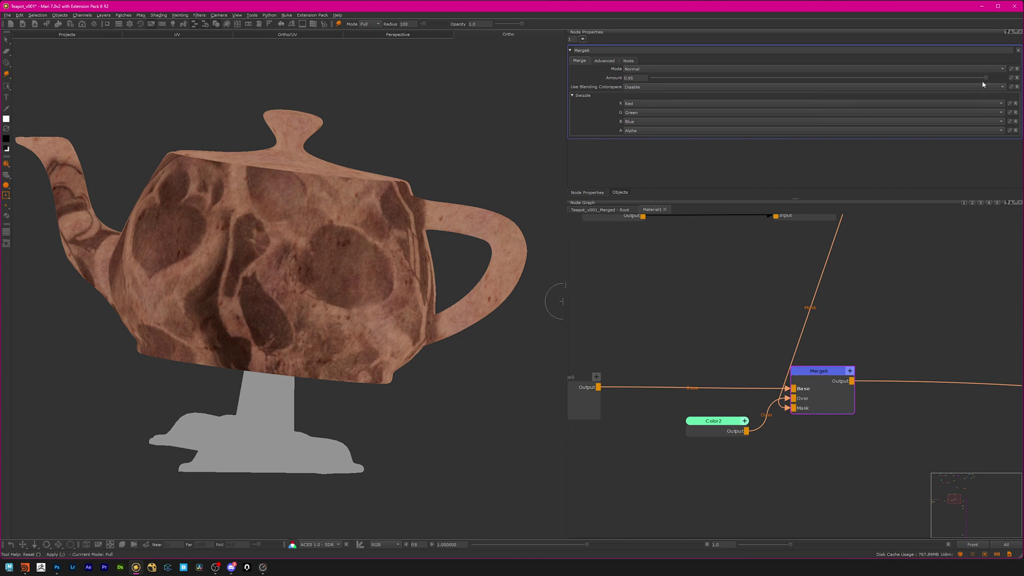
{"action": "mouse_move", "coordinate": [986, 80]}
{"action": "left_mouse_down"}
{"action": "mouse_move", "coordinate": [1020, 81]}
{"action": "mouse_move", "coordinate": [979, 85]}
{"action": "left_mouse_up"}
{"action": "key", "text": "BackSpace"}
{"action": "key", "text": "BackSpace"}
{"action": "key", "text": "Return"}
{"action": "type", "text": "5"}
{"action": "key", "text": "Return"}
Examine the tattoo lines on the spout and body up close, and activate the Select tool.
{"action": "middle_click_drag", "start_coordinate": [220, 336], "coordinate": [555, 322]}
{"action": "scroll", "coordinate": [797, 355], "scroll_direction": "down", "scroll_amount": 3}
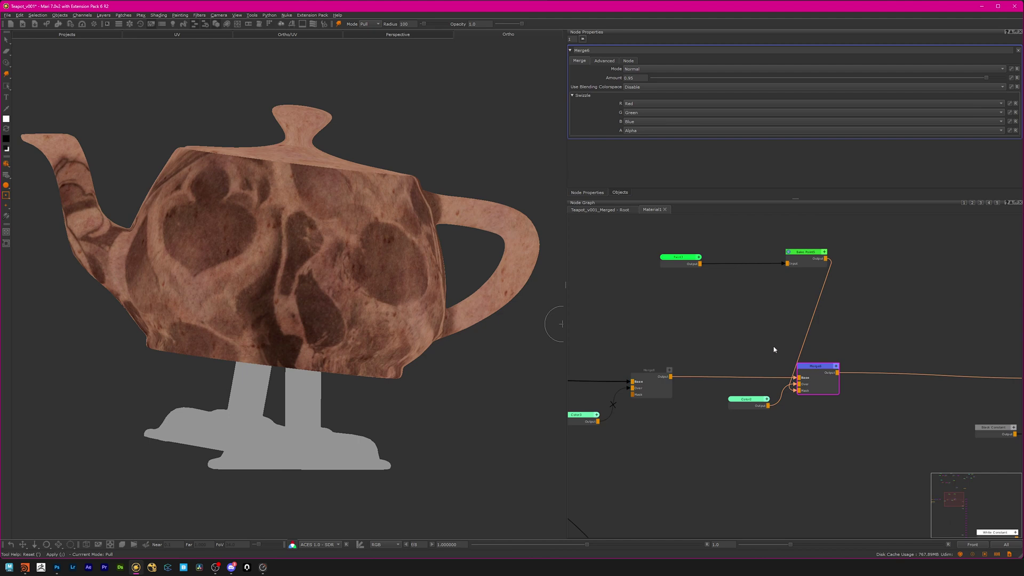
{"action": "scroll", "coordinate": [759, 358], "scroll_direction": "down", "scroll_amount": 3}
{"action": "middle_click_drag", "start_coordinate": [737, 352], "coordinate": [756, 359]}
{"action": "mouse_move", "coordinate": [676, 283]}
{"action": "left_mouse_down"}
{"action": "mouse_move", "coordinate": [803, 311]}
{"action": "mouse_move", "coordinate": [856, 301]}
{"action": "left_mouse_up"}
{"action": "scroll", "coordinate": [235, 295], "scroll_direction": "up", "scroll_amount": 5}
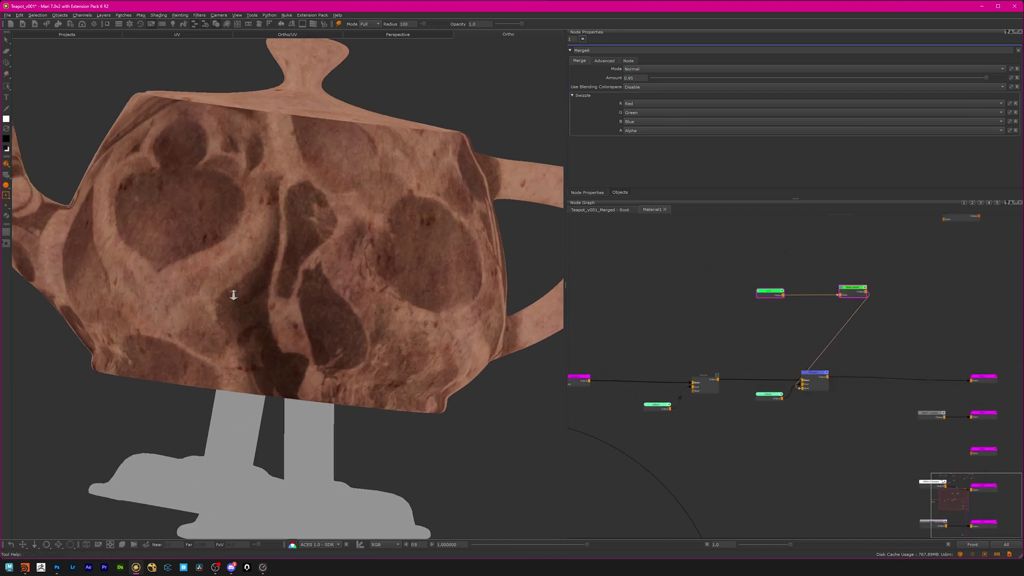
{"action": "scroll", "coordinate": [250, 305], "scroll_direction": "up", "scroll_amount": 10}
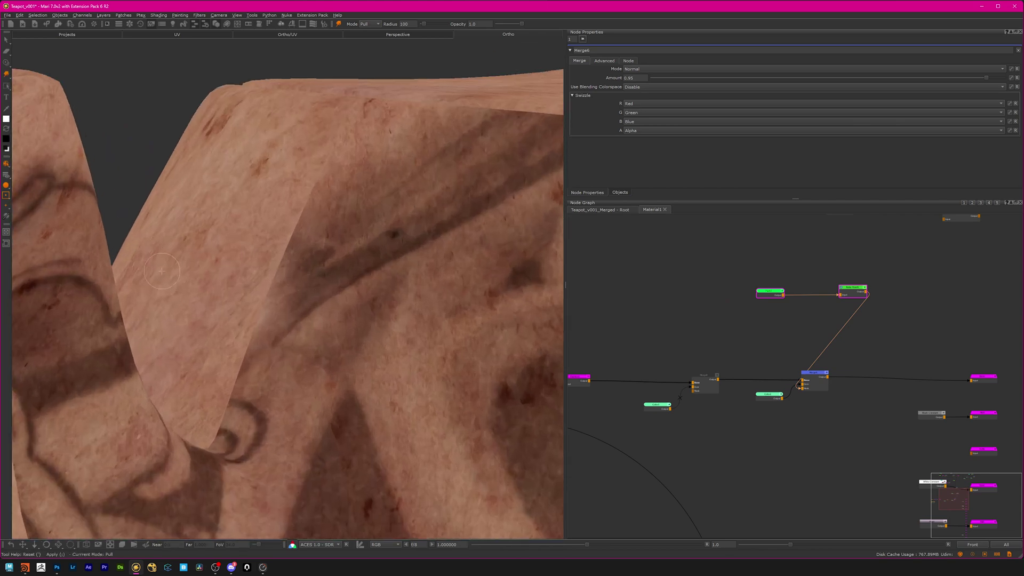
{"action": "middle_click_drag", "start_coordinate": [162, 271], "coordinate": [393, 388], "text": "alt"}
{"action": "scroll", "coordinate": [393, 388], "scroll_direction": "down", "scroll_amount": 3}
{"action": "scroll", "coordinate": [292, 370], "scroll_direction": "up", "scroll_amount": 6}
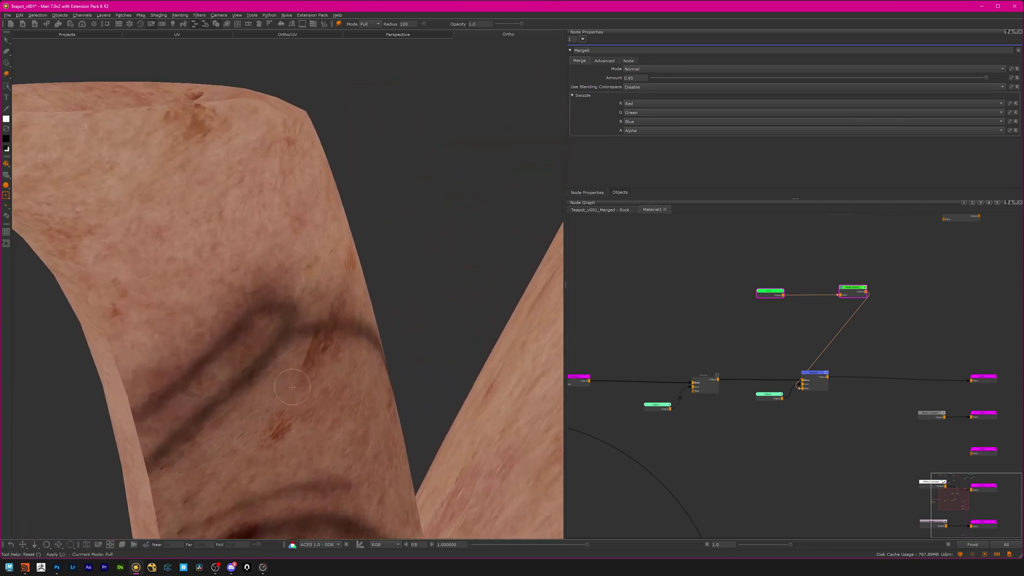
{"action": "middle_click_drag", "start_coordinate": [277, 385], "coordinate": [292, 291], "text": "alt"}
{"action": "mouse_move", "coordinate": [292, 292]}
{"action": "left_mouse_down", "text": "alt"}
{"action": "mouse_move", "coordinate": [205, 257]}
{"action": "mouse_move", "coordinate": [208, 249]}
{"action": "mouse_move", "coordinate": [219, 261]}
{"action": "left_mouse_up", "text": "alt"}
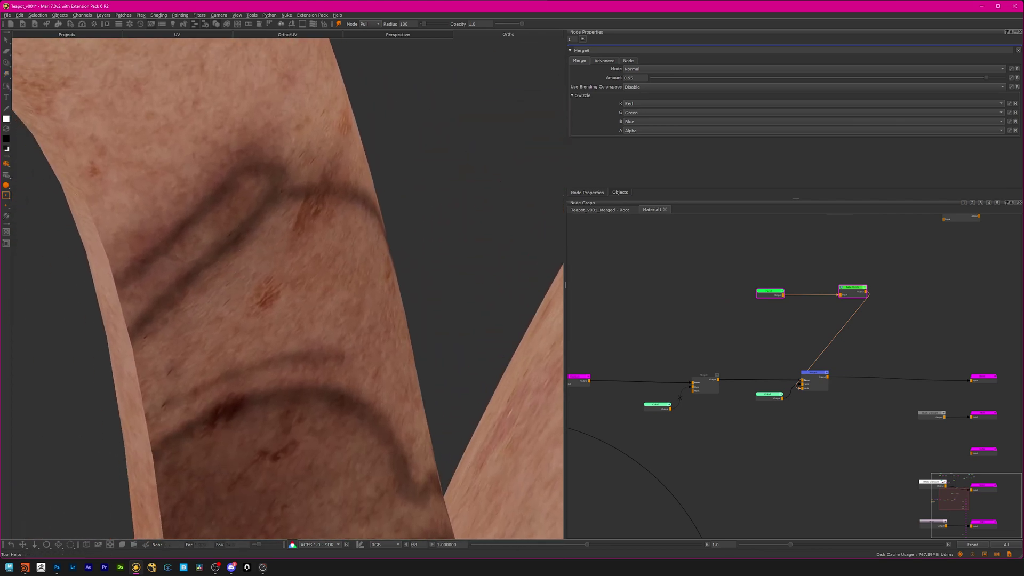
{"action": "left_click", "coordinate": [6, 40]}
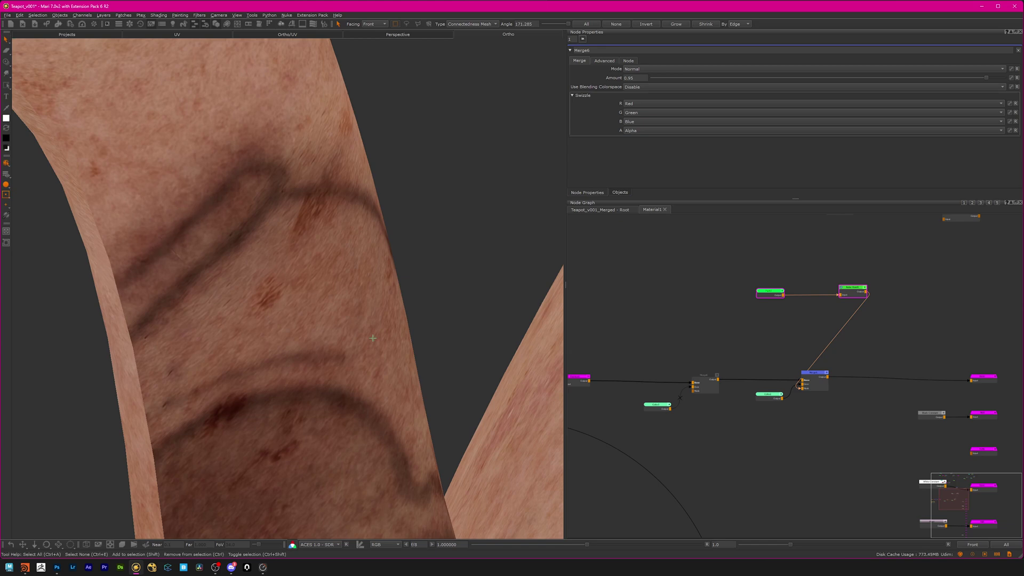
{"action": "right_click_drag", "start_coordinate": [372, 338], "coordinate": [240, 332], "text": "alt"}
{"action": "middle_click_drag", "start_coordinate": [426, 384], "coordinate": [296, 258], "text": "alt"}
{"action": "left_click_drag", "start_coordinate": [309, 262], "coordinate": [270, 268], "text": "alt"}
{"action": "middle_click_drag", "start_coordinate": [318, 283], "coordinate": [272, 268], "text": "alt"}
{"action": "left_click_drag", "start_coordinate": [427, 307], "coordinate": [445, 343], "text": "alt"}
{"action": "left_click_drag", "start_coordinate": [559, 367], "coordinate": [463, 368], "text": "alt"}
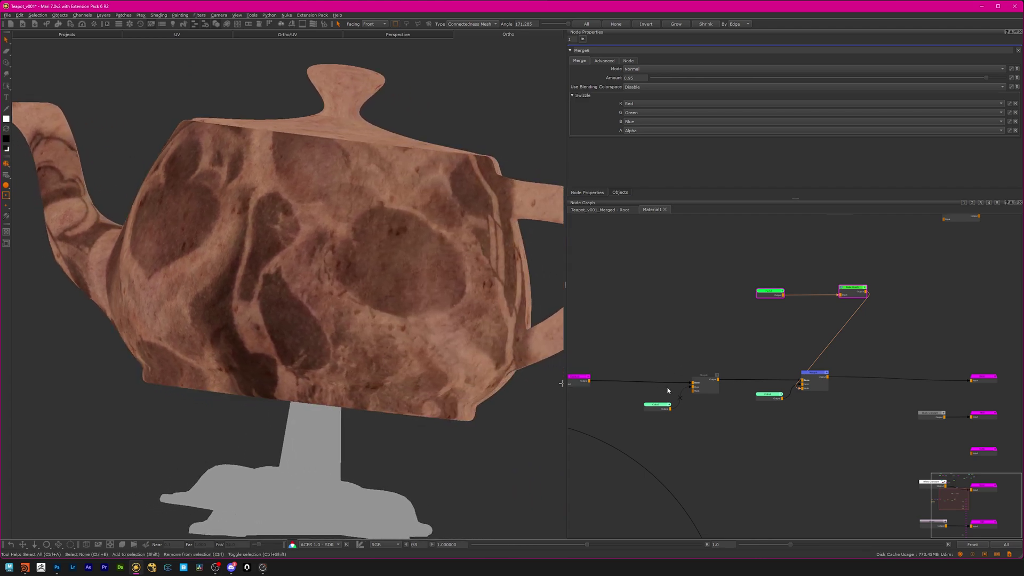
Reposition the unattached Merge node in the upper network and move the tattoo Paint and Bake Point nodes up together.
{"action": "middle_click_drag", "start_coordinate": [679, 379], "coordinate": [679, 418]}
{"action": "scroll", "coordinate": [823, 352], "scroll_direction": "down", "scroll_amount": 1}
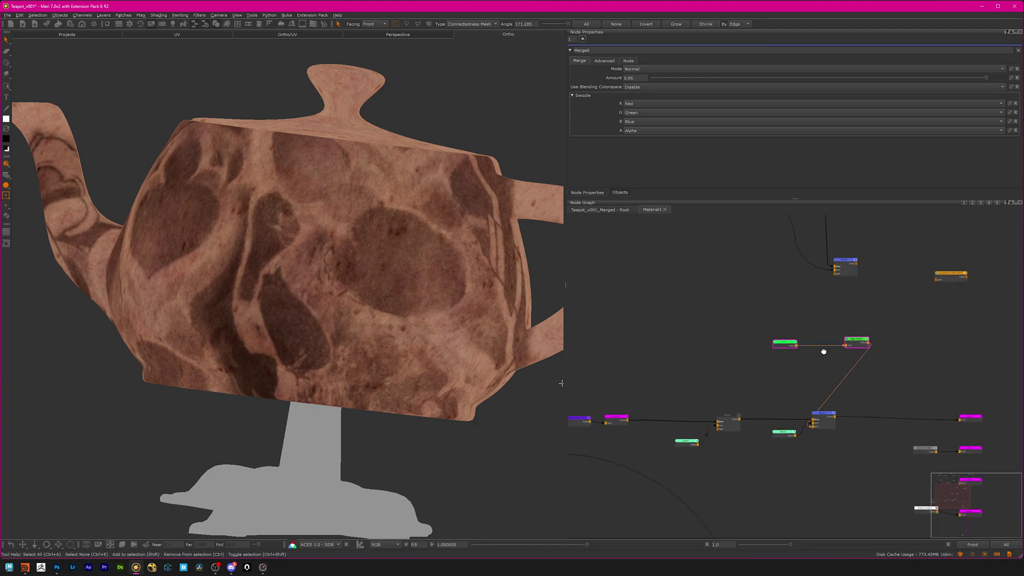
{"action": "middle_click_drag", "start_coordinate": [823, 352], "coordinate": [771, 410]}
{"action": "scroll", "coordinate": [825, 373], "scroll_direction": "down", "scroll_amount": 2}
{"action": "left_click_drag", "start_coordinate": [802, 345], "coordinate": [823, 315]}
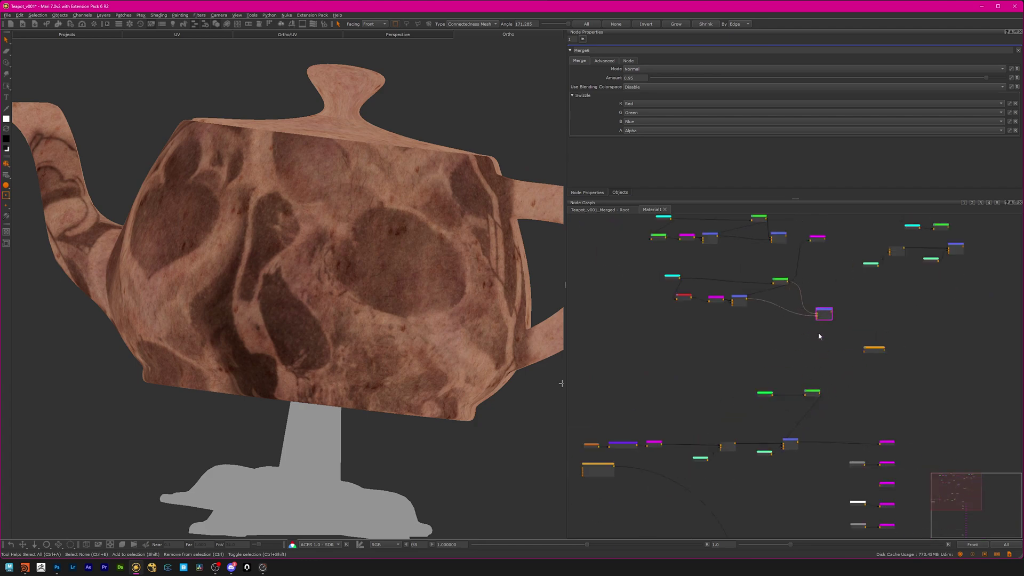
{"action": "left_click_drag", "start_coordinate": [822, 360], "coordinate": [797, 367]}
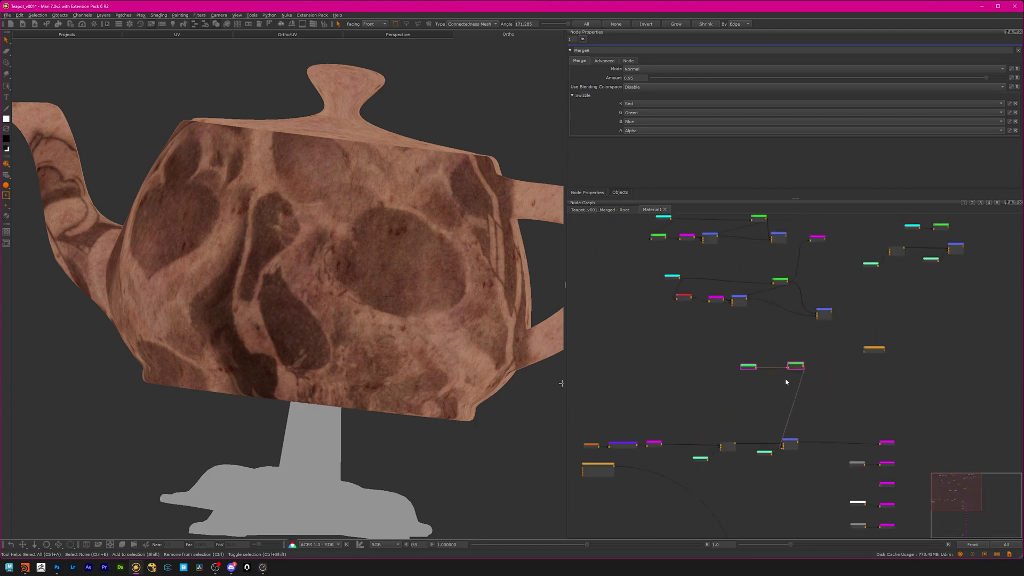
Add a new Merge node in the free space below the tattoo Paint and Bake Point nodes.
{"action": "scroll", "coordinate": [779, 380], "scroll_direction": "up", "scroll_amount": 2}
{"action": "middle_click_drag", "start_coordinate": [768, 395], "coordinate": [788, 425]}
{"action": "left_click", "coordinate": [787, 437]}
{"action": "key", "text": "m"}
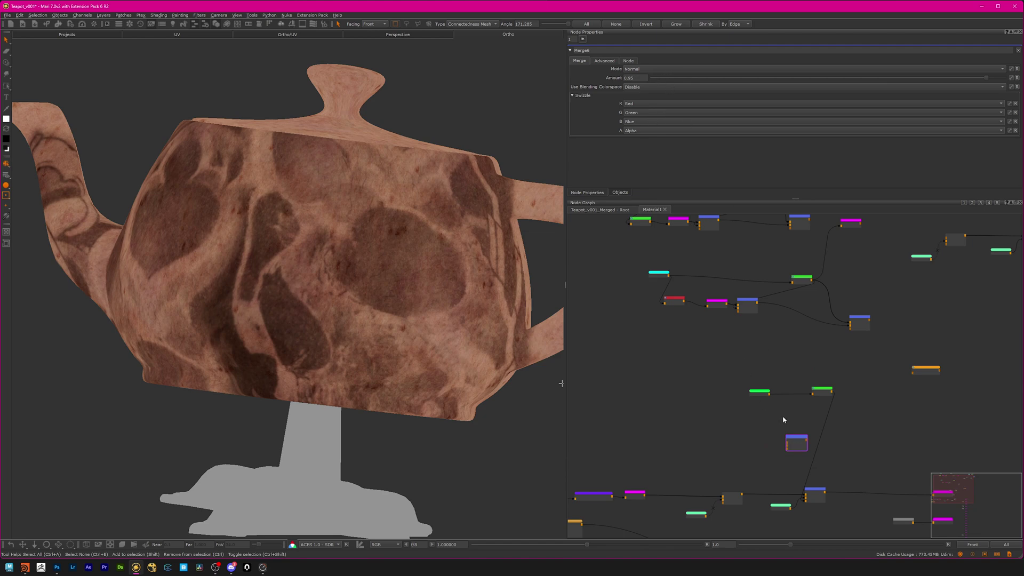
Set the new Merge node's mode to Subtract and connect the tattoo Bake Point's output to its Over input.
{"action": "double_click", "coordinate": [805, 436]}
{"action": "left_click", "coordinate": [813, 69]}
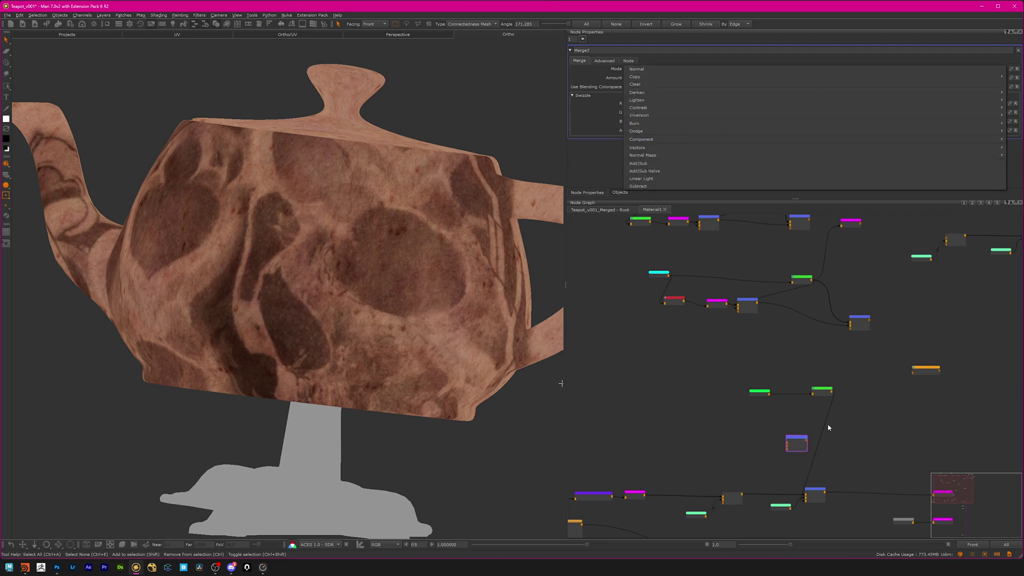
{"action": "mouse_move", "coordinate": [720, 108]}
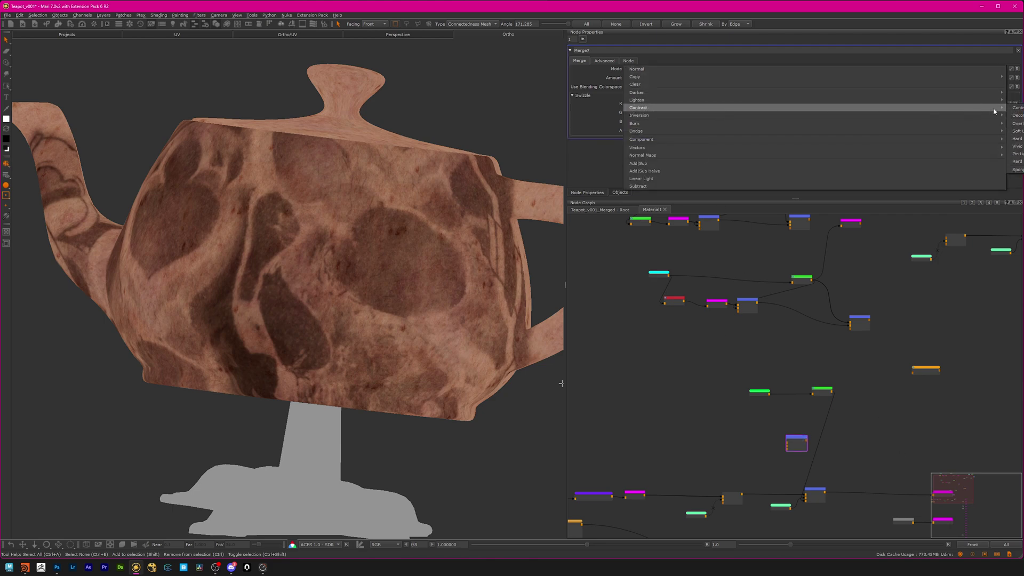
{"action": "left_click", "coordinate": [950, 185]}
{"action": "scroll", "coordinate": [814, 392], "scroll_direction": "up", "scroll_amount": 3}
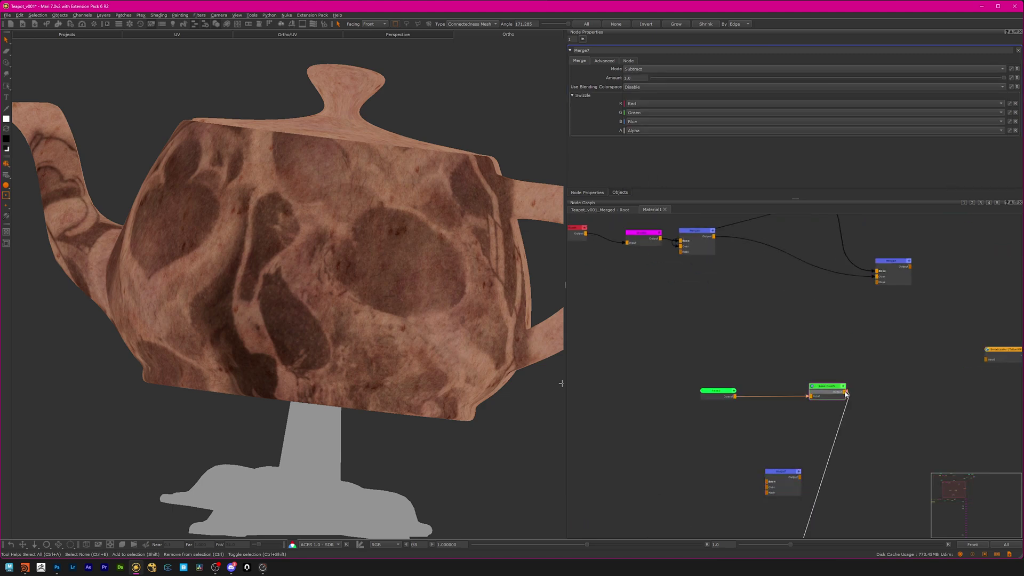
{"action": "left_click_drag", "start_coordinate": [846, 393], "coordinate": [766, 486]}
Move the tattoo Paint node farther from its Bake Point and add a second 4096 x 4096 Bake Point below, fed by the Paint node.
{"action": "middle_click_drag", "start_coordinate": [729, 458], "coordinate": [810, 418]}
{"action": "left_click_drag", "start_coordinate": [794, 351], "coordinate": [691, 353]}
{"action": "key", "text": "Tab"}
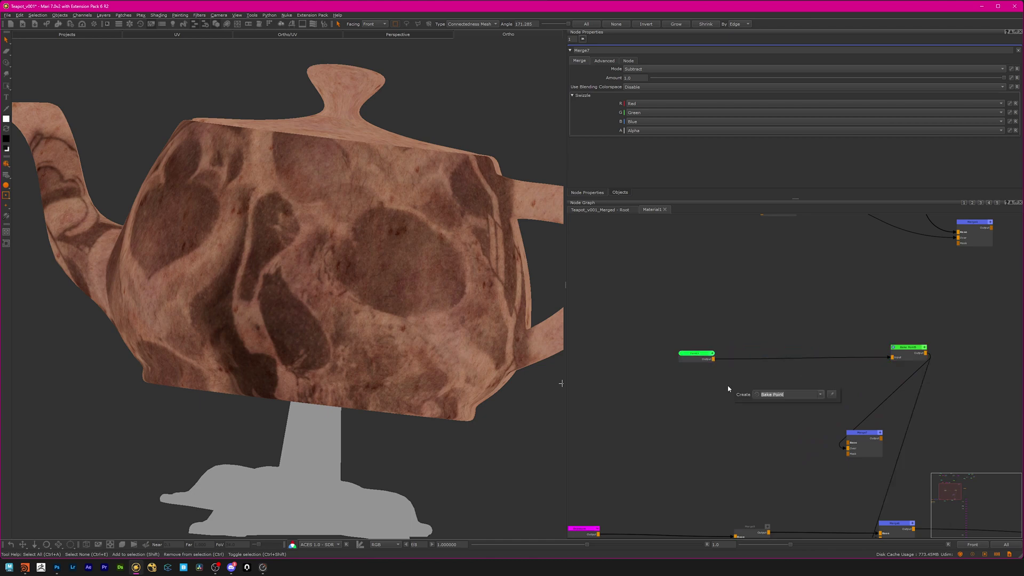
{"action": "type", "text": "bake"}
{"action": "key", "text": "Down"}
{"action": "key", "text": "Return"}
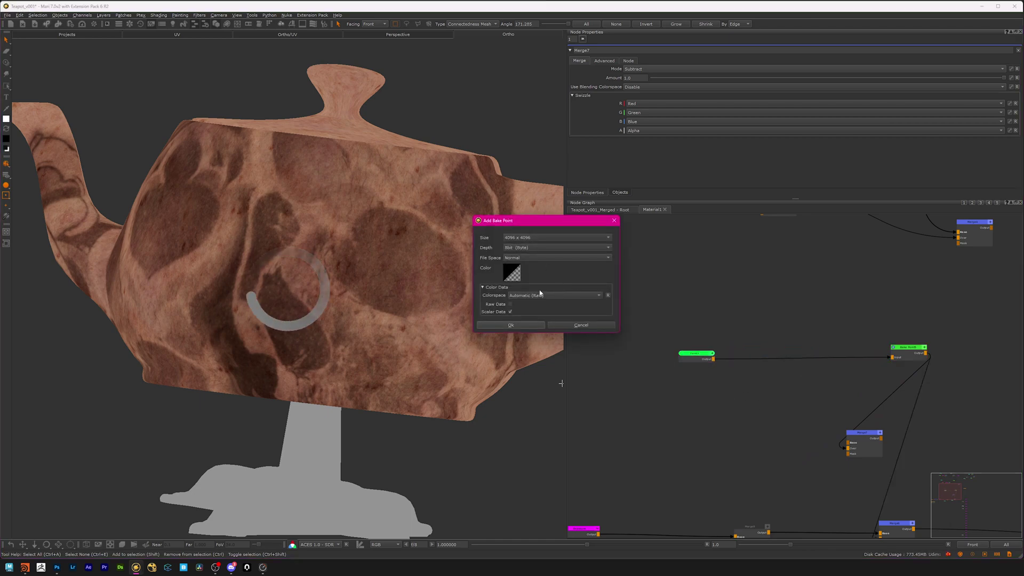
{"action": "key", "text": "Return"}
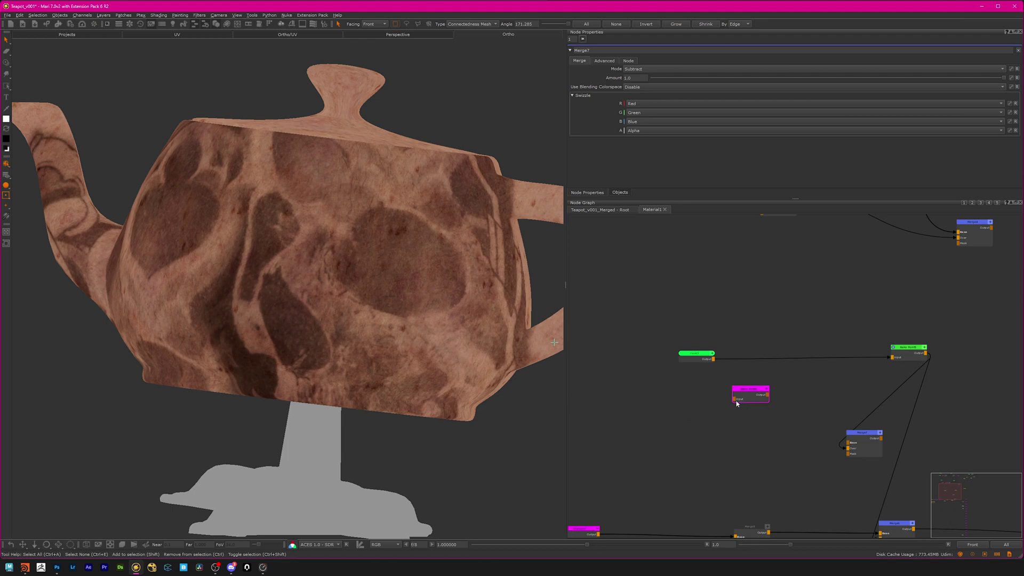
{"action": "left_click_drag", "start_coordinate": [734, 399], "coordinate": [700, 360]}
{"action": "left_click_drag", "start_coordinate": [753, 391], "coordinate": [738, 406]}
Bake the new Bake Point and apply a Blur filter to its baked patches.
{"action": "left_click", "coordinate": [722, 107]}
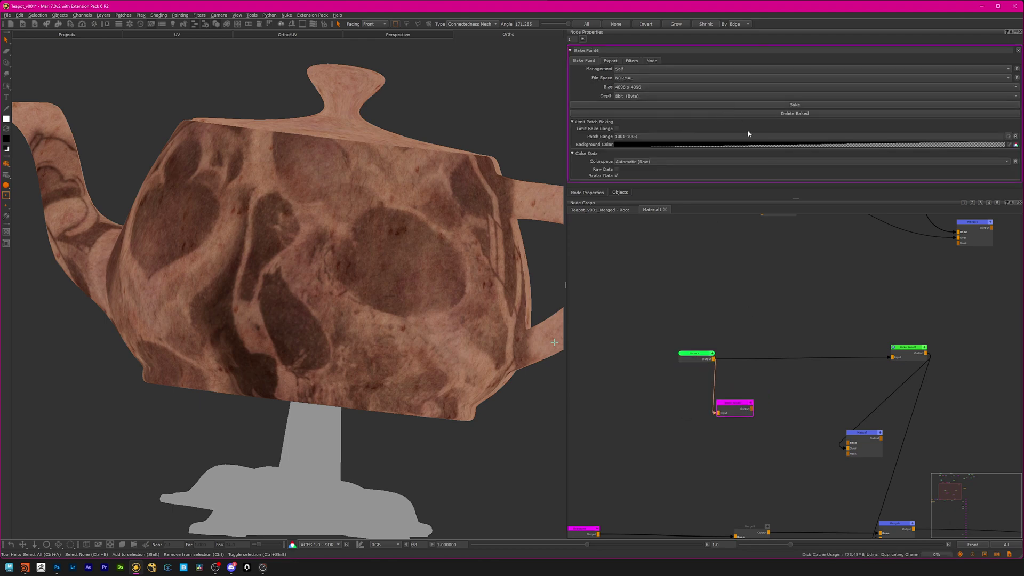
{"action": "left_click", "coordinate": [630, 61]}
{"action": "left_click", "coordinate": [652, 75]}
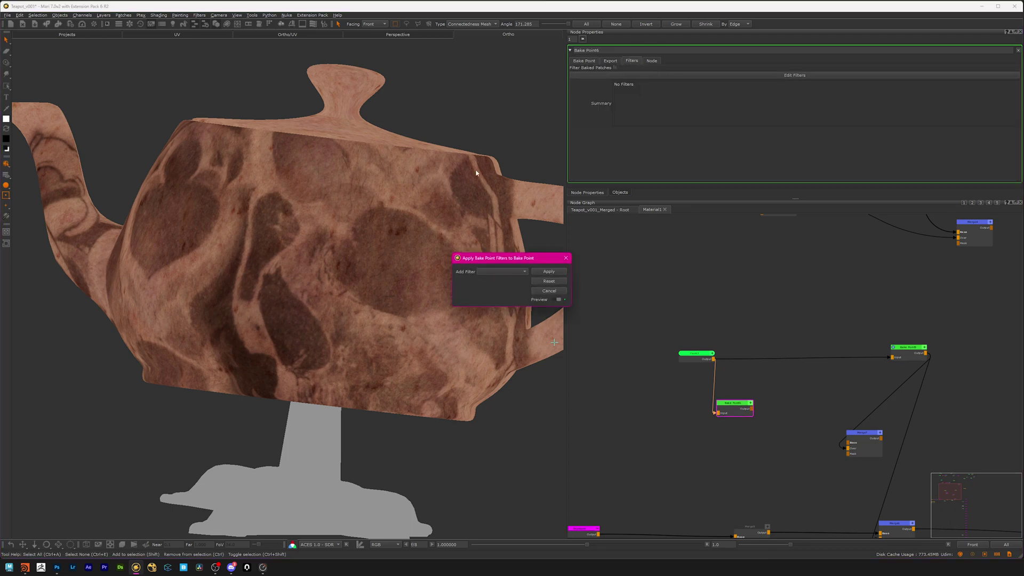
{"action": "left_click", "coordinate": [515, 275]}
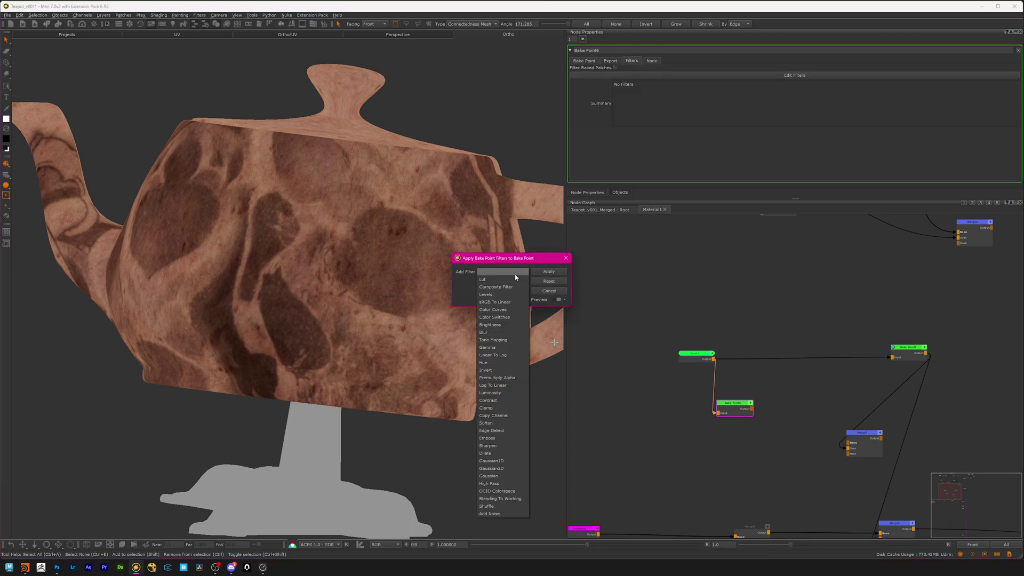
{"action": "left_click", "coordinate": [493, 333]}
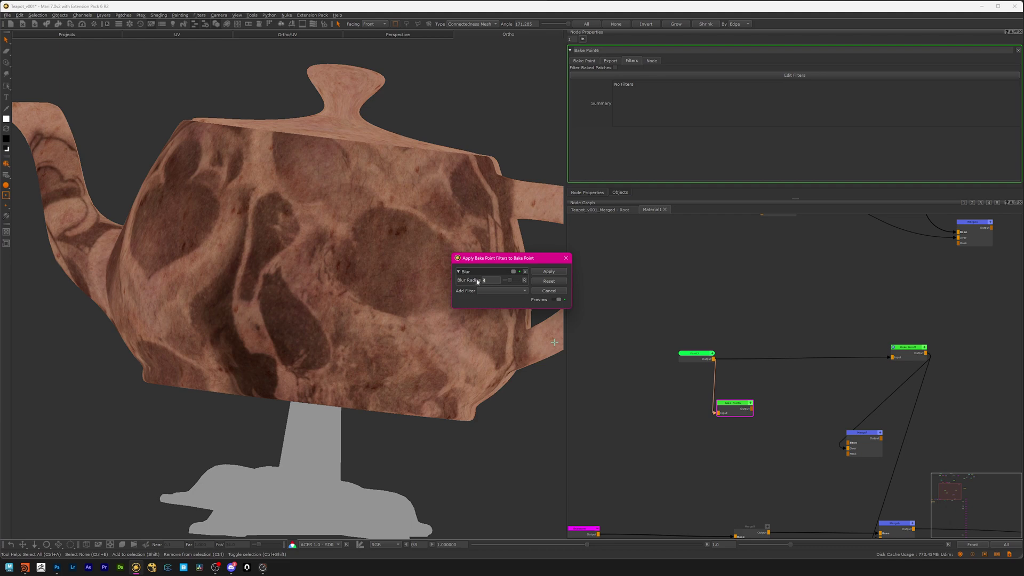
{"action": "left_click", "coordinate": [549, 272]}
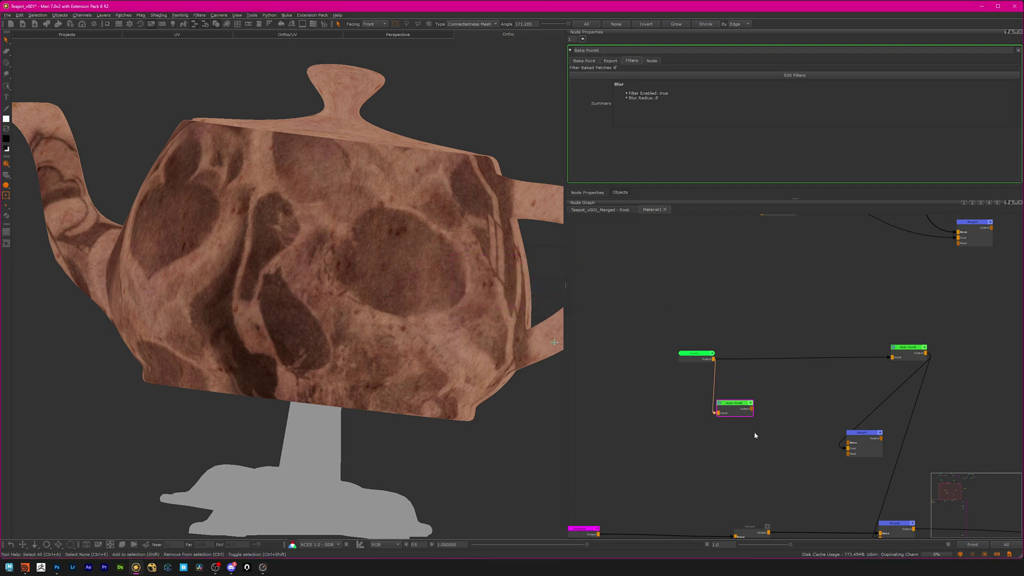
Move the blurred Bake Point lower, add a Levels node after it, and set the Levels clamp to Clamp LDR.
{"action": "middle_click_drag", "start_coordinate": [764, 442], "coordinate": [715, 386]}
{"action": "scroll", "coordinate": [704, 373], "scroll_direction": "up", "scroll_amount": 1}
{"action": "left_click_drag", "start_coordinate": [674, 345], "coordinate": [655, 380]}
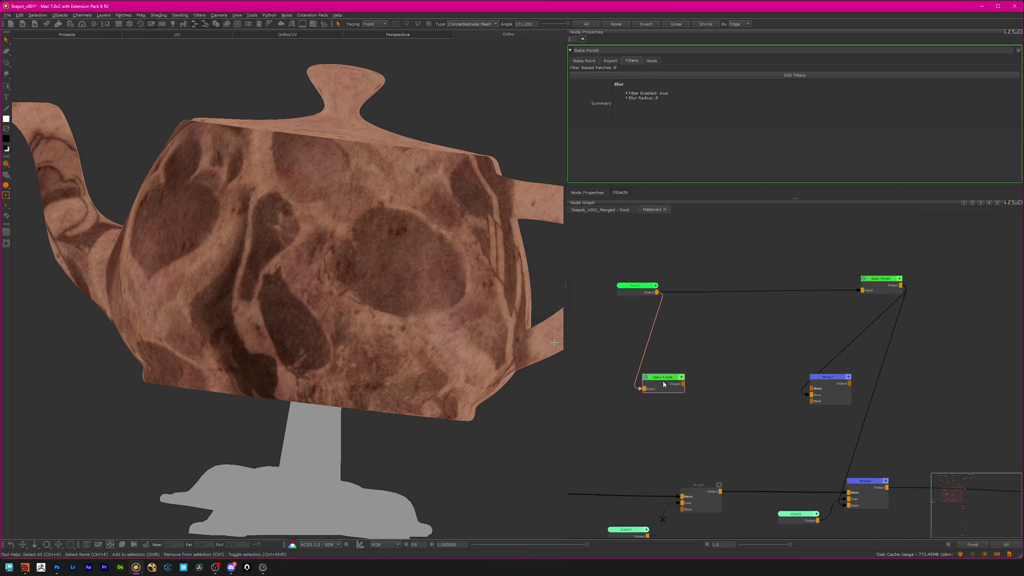
{"action": "key", "text": "Tab"}
{"action": "type", "text": "leve"}
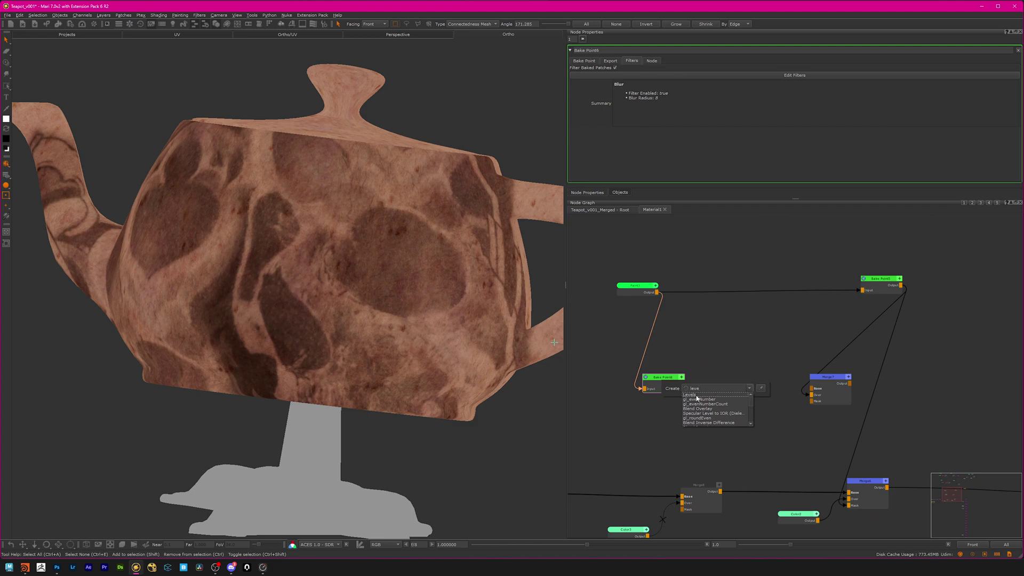
{"action": "left_click", "coordinate": [696, 396]}
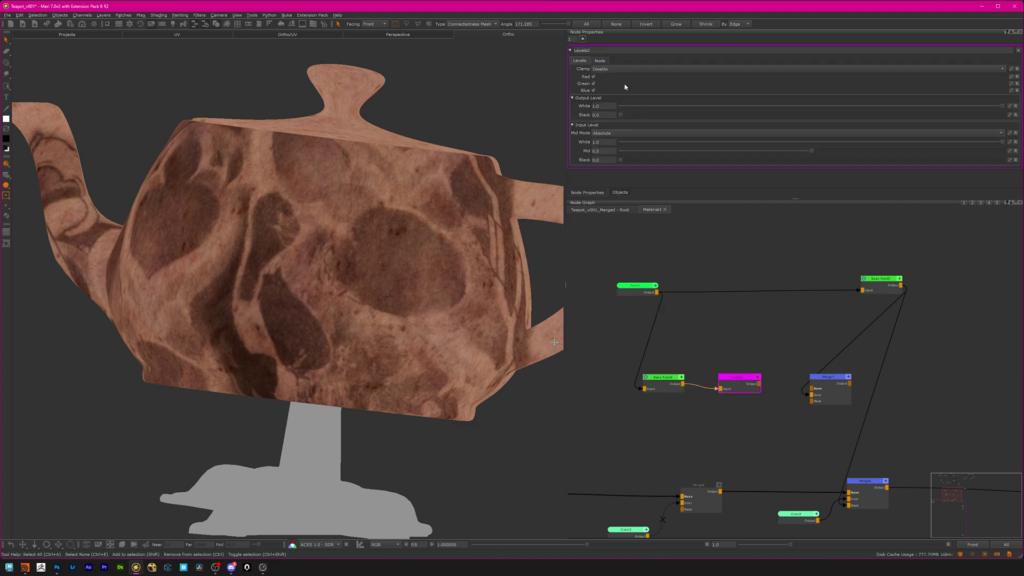
{"action": "left_click", "coordinate": [626, 69]}
{"action": "left_click", "coordinate": [626, 80]}
Connect the Levels node's output to the Base input of the Subtract Merge node.
{"action": "scroll", "coordinate": [794, 445], "scroll_direction": "up", "scroll_amount": 1}
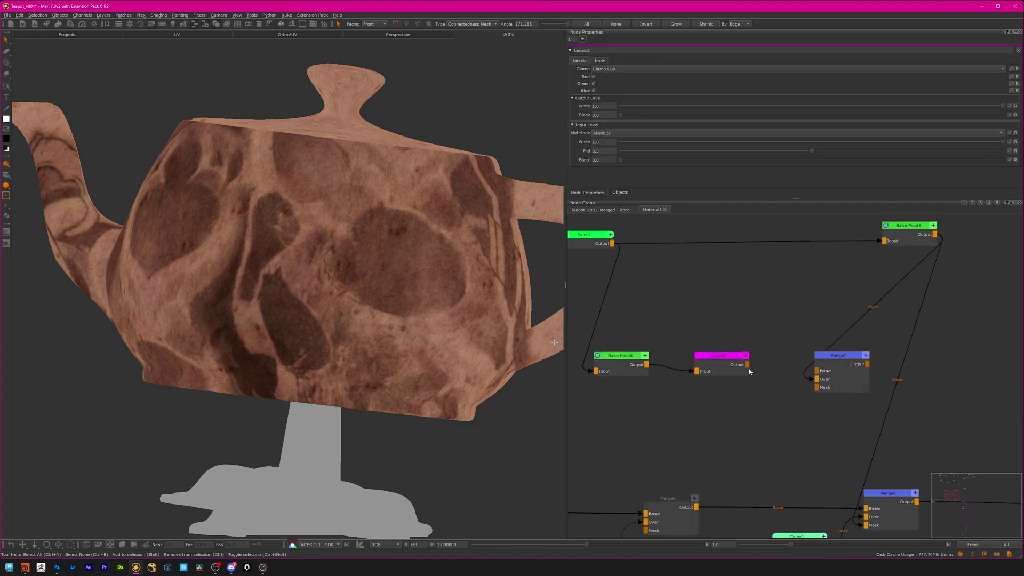
{"action": "left_click_drag", "start_coordinate": [747, 366], "coordinate": [816, 371]}
{"action": "scroll", "coordinate": [762, 412], "scroll_direction": "down", "scroll_amount": 1}
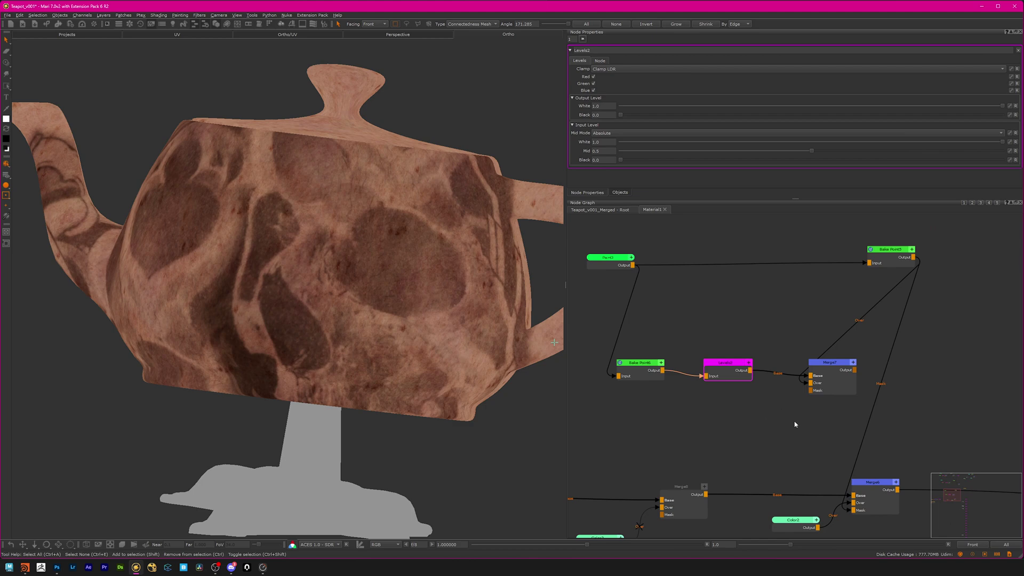
Enable the disabled Merge node in the skin color chain, just before the tattoo Merge node.
{"action": "scroll", "coordinate": [784, 405], "scroll_direction": "down", "scroll_amount": 4}
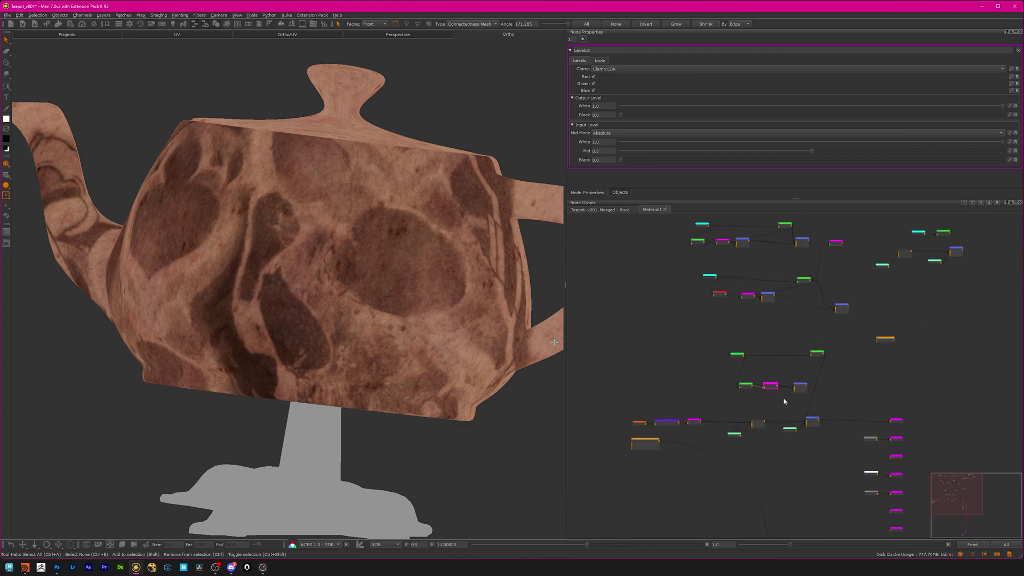
{"action": "middle_click_drag", "start_coordinate": [790, 347], "coordinate": [848, 269]}
{"action": "scroll", "coordinate": [780, 363], "scroll_direction": "up", "scroll_amount": 4}
{"action": "middle_click_drag", "start_coordinate": [851, 367], "coordinate": [897, 266]}
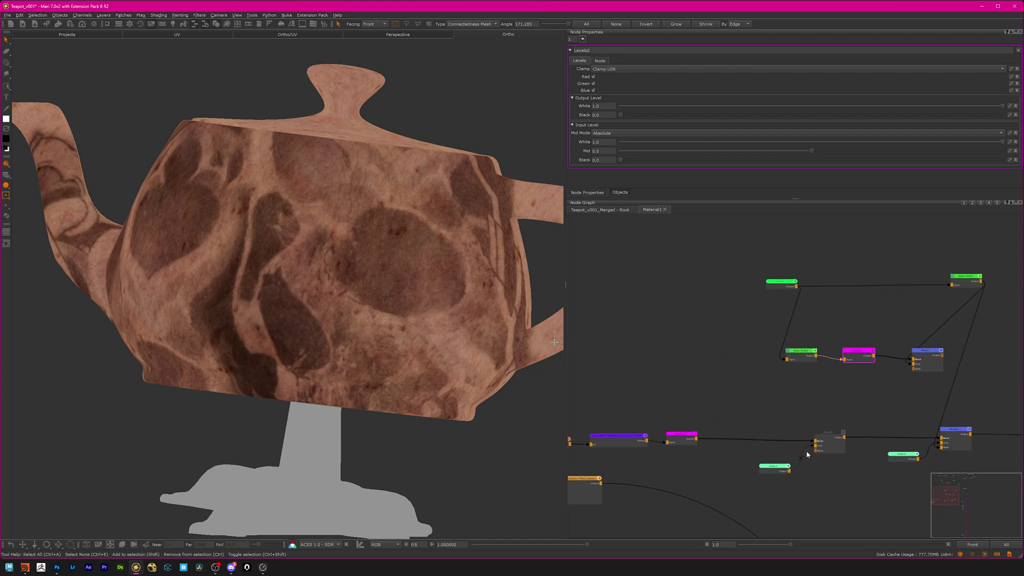
{"action": "scroll", "coordinate": [816, 453], "scroll_direction": "up", "scroll_amount": 2}
{"action": "left_click", "coordinate": [829, 445]}
{"action": "key", "text": "d"}
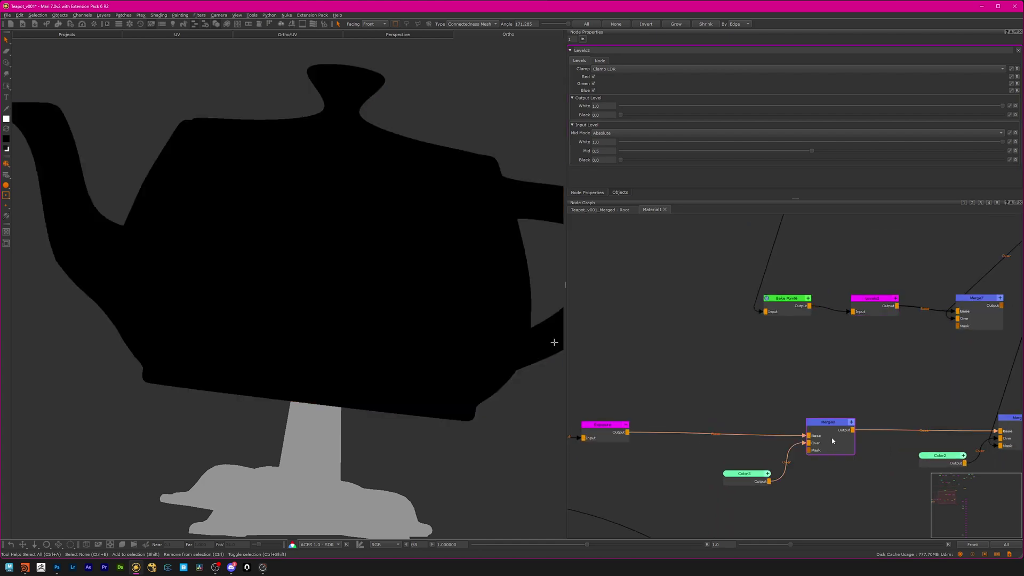
Set the black Color node feeding the re-enabled Merge node to a bright, saturated green.
{"action": "left_click", "coordinate": [746, 478]}
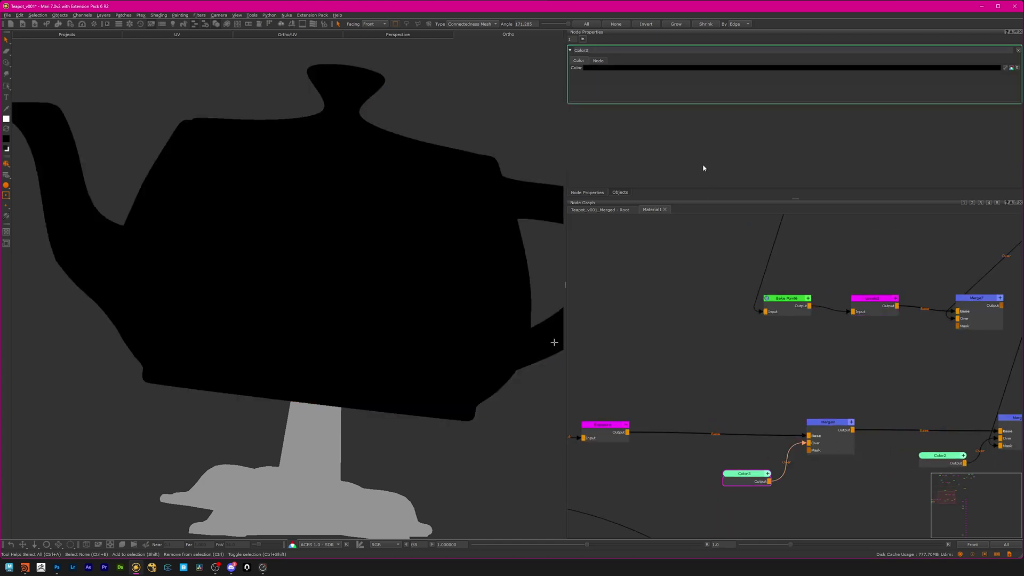
{"action": "left_click", "coordinate": [657, 68]}
{"action": "left_click", "coordinate": [836, 177]}
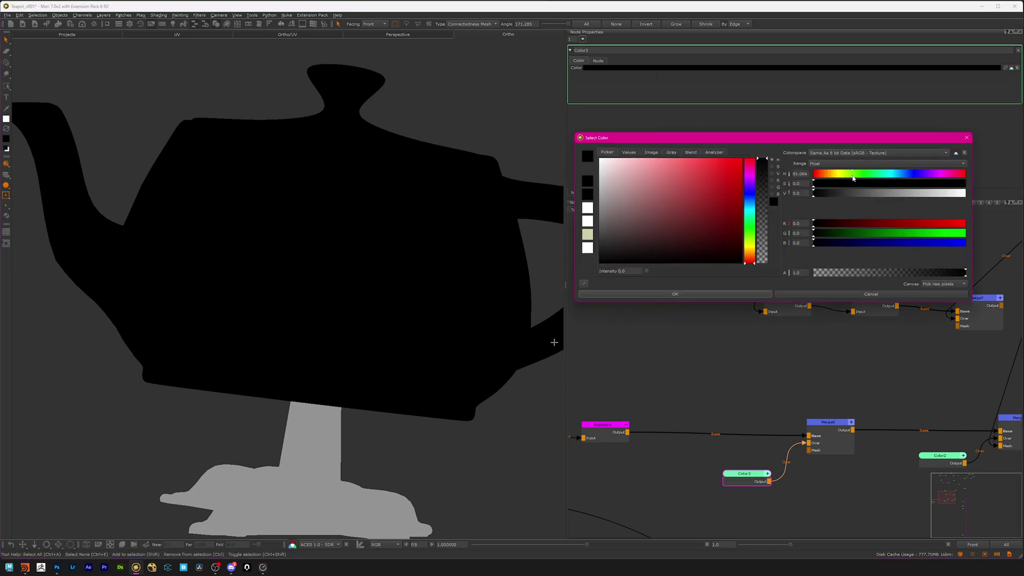
{"action": "left_click_drag", "start_coordinate": [750, 199], "coordinate": [753, 230]}
{"action": "left_click", "coordinate": [741, 158]}
{"action": "left_click", "coordinate": [735, 293]}
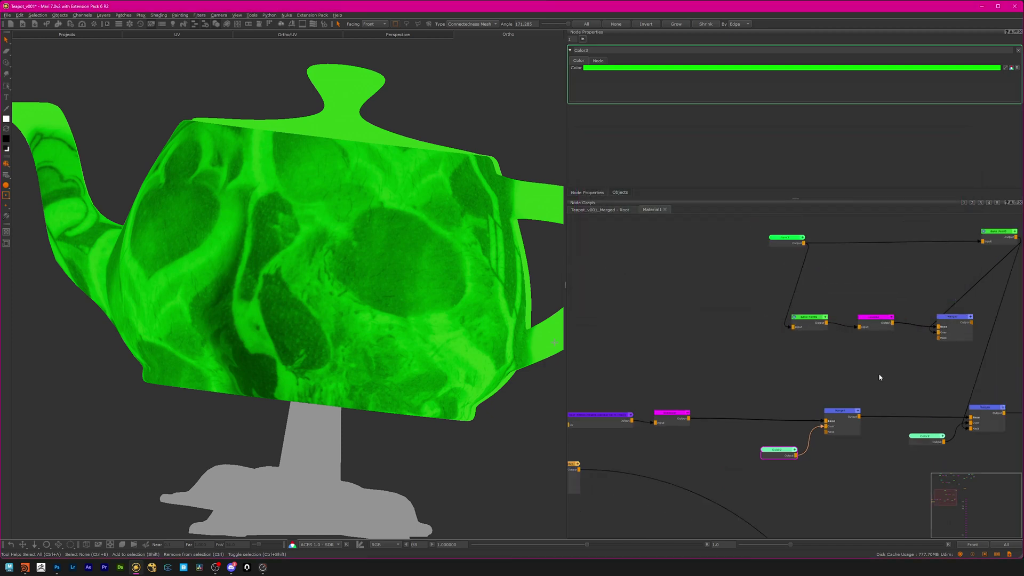
Connect the Subtract Merge node's output to the Mask input of the green Color's Merge node and view the teapot body closer.
{"action": "scroll", "coordinate": [879, 377], "scroll_direction": "down", "scroll_amount": 3}
{"action": "left_click_drag", "start_coordinate": [936, 315], "coordinate": [781, 439]}
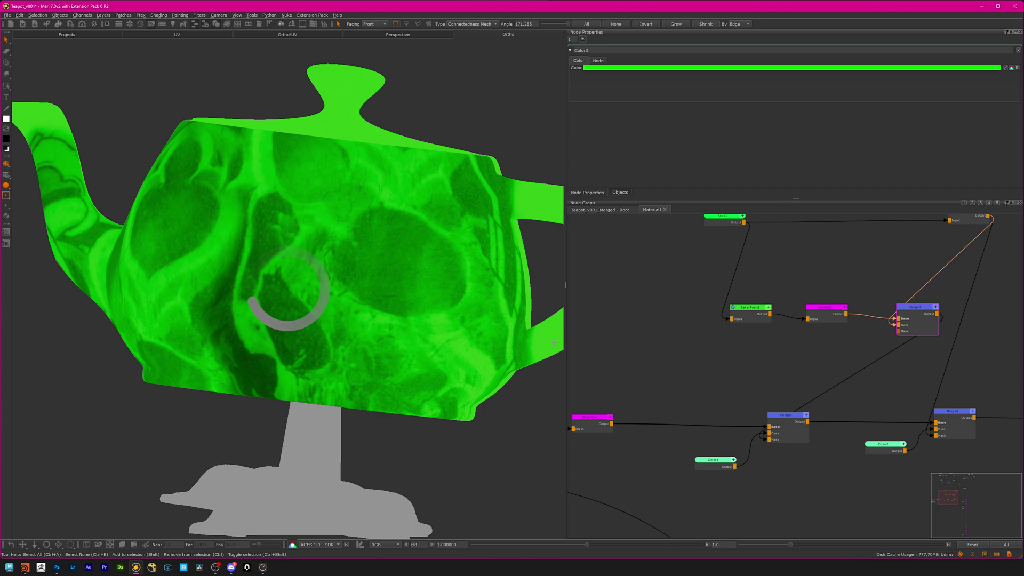
{"action": "scroll", "coordinate": [239, 300], "scroll_direction": "up", "scroll_amount": 5}
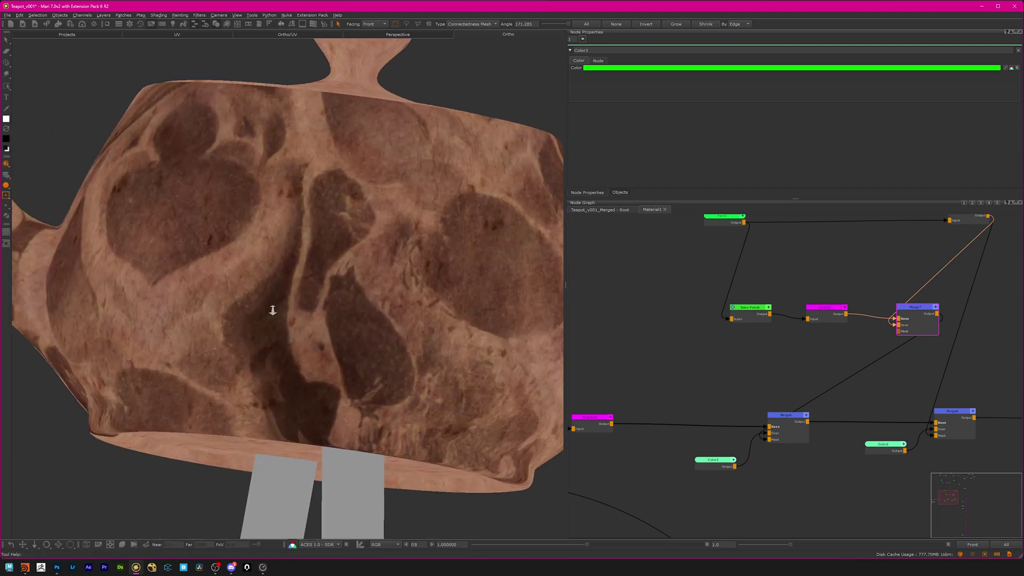
Set the Levels node's input Mid to 0.477 and input Black to 0.144, judging the halo around the tattoo shapes.
{"action": "left_click", "coordinate": [828, 318]}
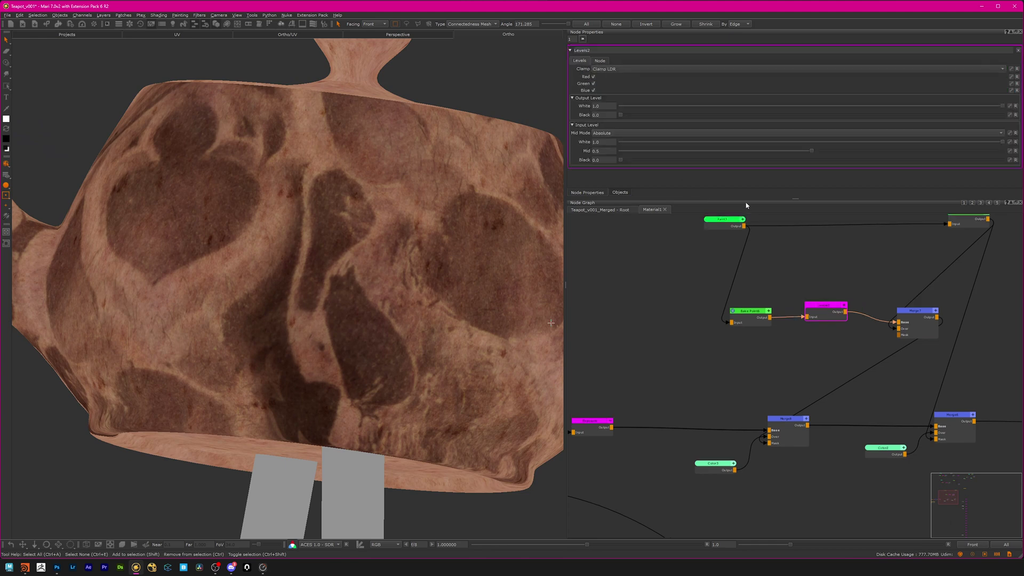
{"action": "left_click_drag", "start_coordinate": [810, 152], "coordinate": [783, 155]}
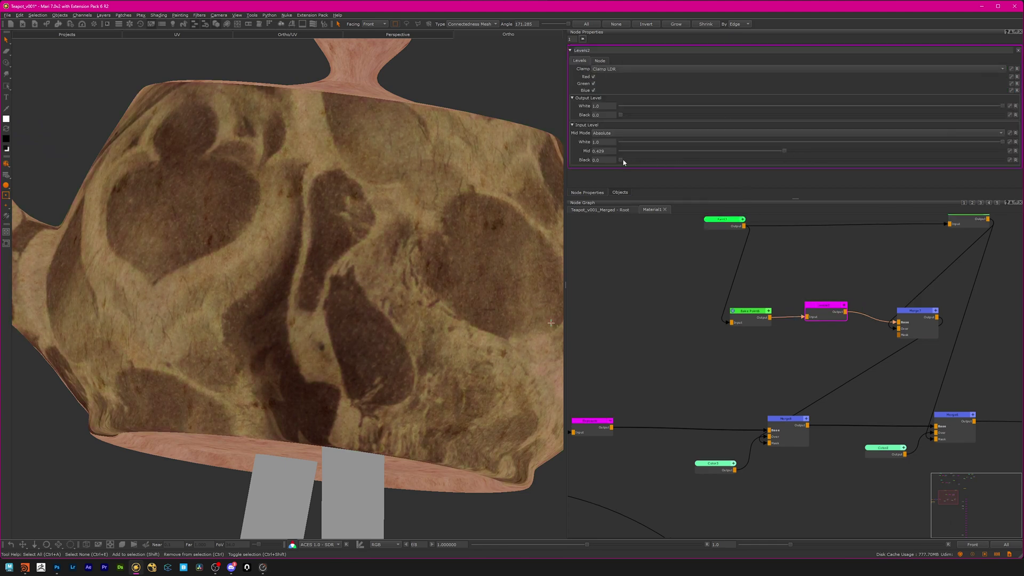
{"action": "left_click_drag", "start_coordinate": [622, 160], "coordinate": [661, 160]}
{"action": "scroll", "coordinate": [135, 333], "scroll_direction": "down", "scroll_amount": 3}
{"action": "scroll", "coordinate": [326, 325], "scroll_direction": "up", "scroll_amount": 8}
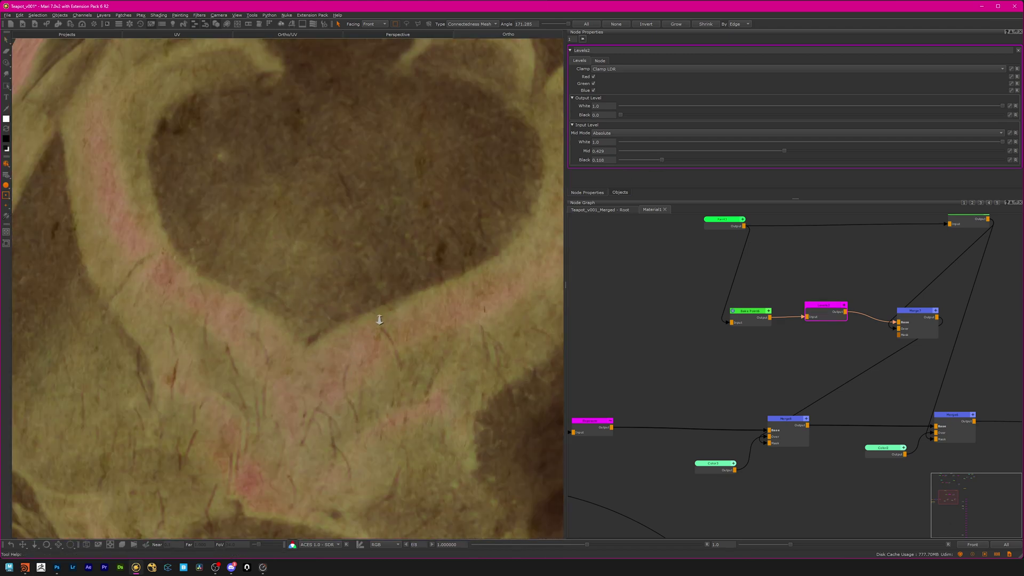
{"action": "scroll", "coordinate": [214, 303], "scroll_direction": "down", "scroll_amount": 2}
{"action": "left_click_drag", "start_coordinate": [159, 284], "coordinate": [256, 353], "text": "alt"}
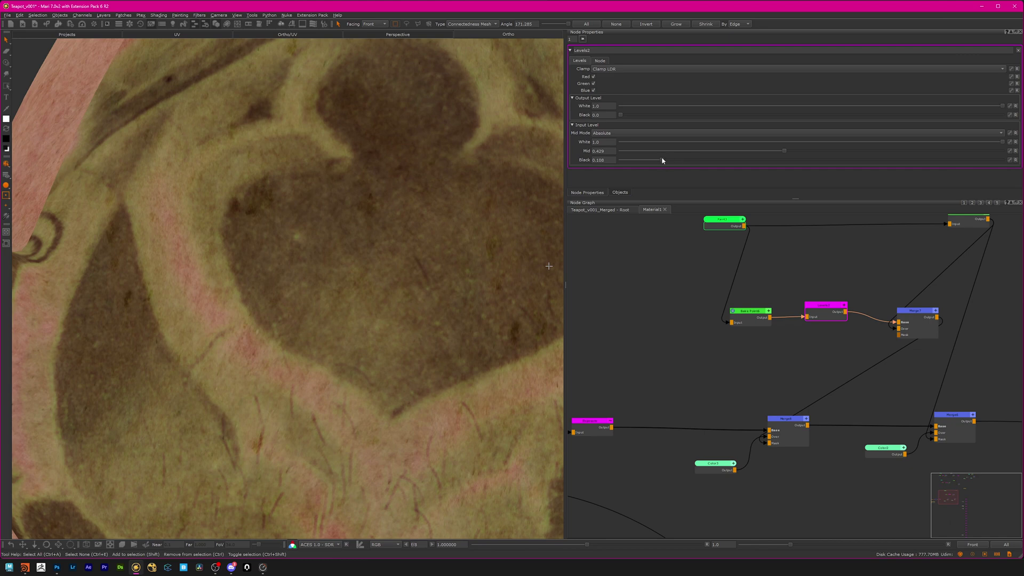
{"action": "left_click_drag", "start_coordinate": [662, 160], "coordinate": [654, 185]}
{"action": "left_click_drag", "start_coordinate": [673, 189], "coordinate": [676, 189]}
{"action": "left_click_drag", "start_coordinate": [784, 152], "coordinate": [794, 154]}
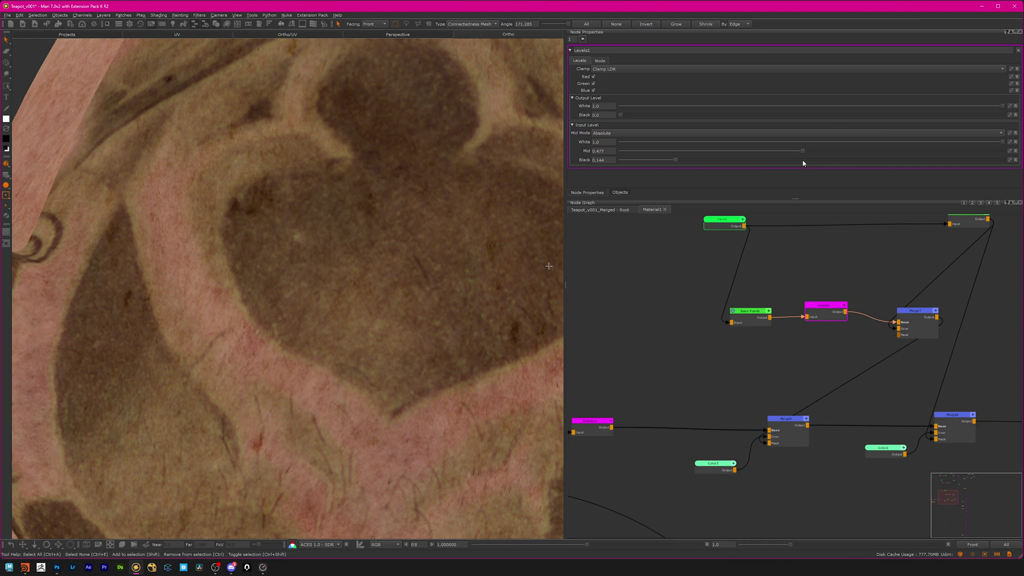
{"action": "scroll", "coordinate": [332, 301], "scroll_direction": "down", "scroll_amount": 6}
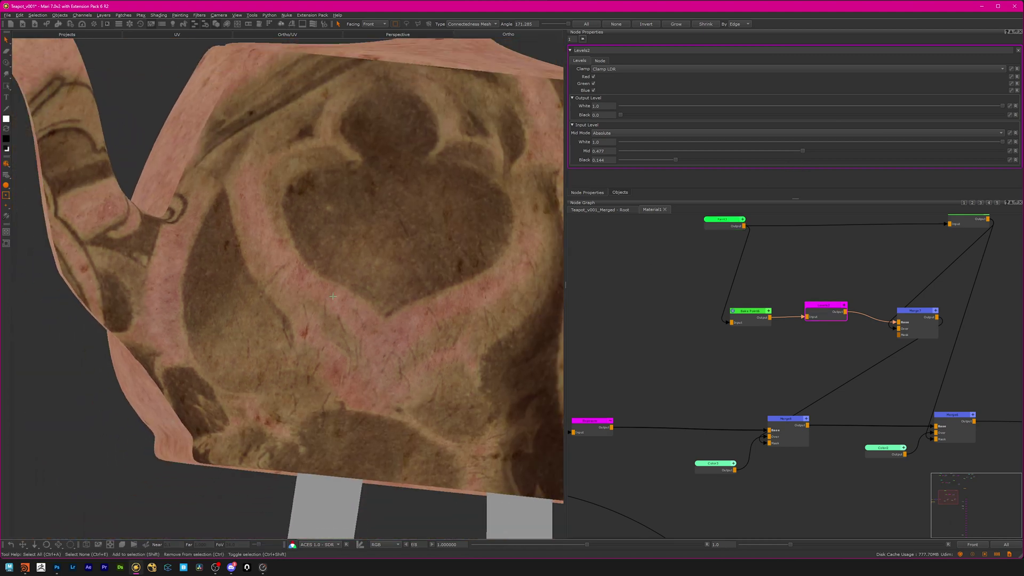
{"action": "middle_click_drag", "start_coordinate": [332, 301], "coordinate": [303, 351], "text": "alt"}
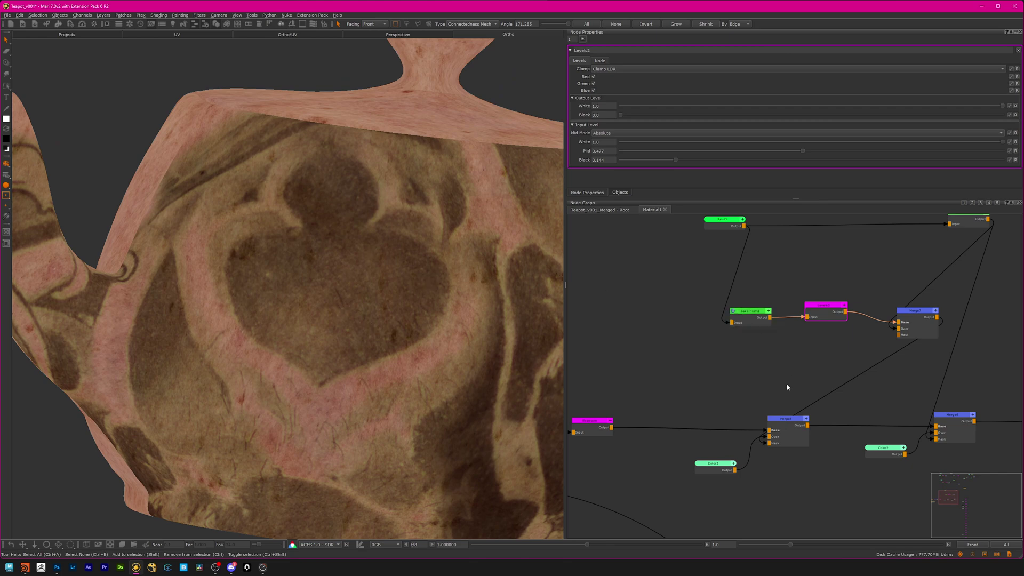
Set the green Color node to black and select the Merge node it feeds.
{"action": "left_click_drag", "start_coordinate": [793, 436], "coordinate": [792, 432]}
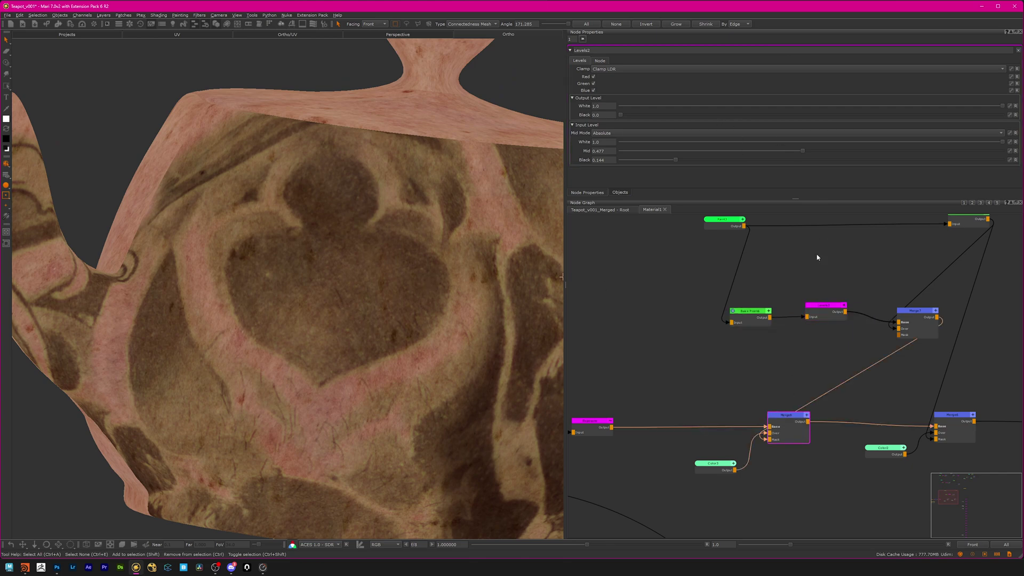
{"action": "left_click", "coordinate": [726, 462]}
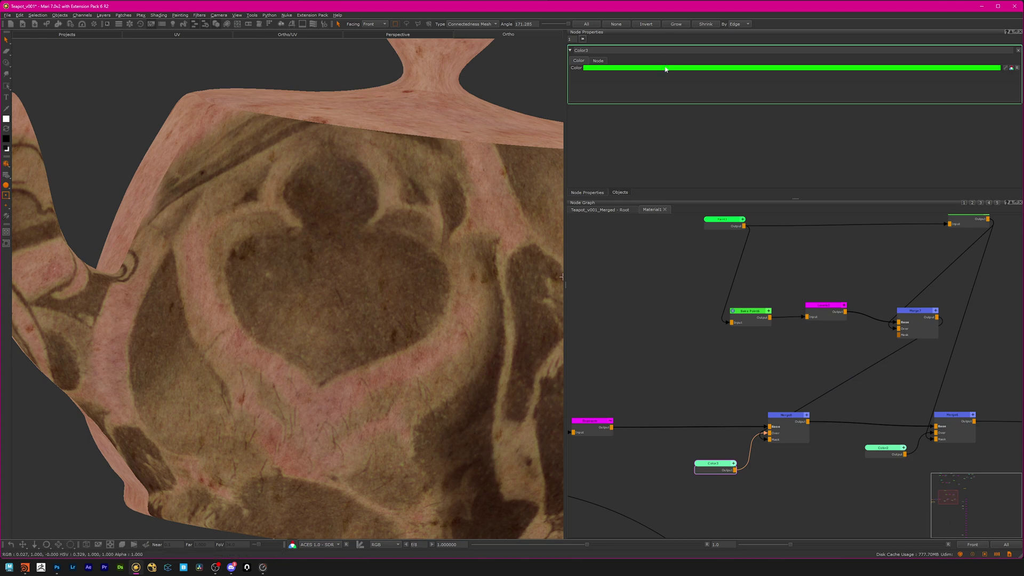
{"action": "left_click_drag", "start_coordinate": [651, 249], "coordinate": [601, 279]}
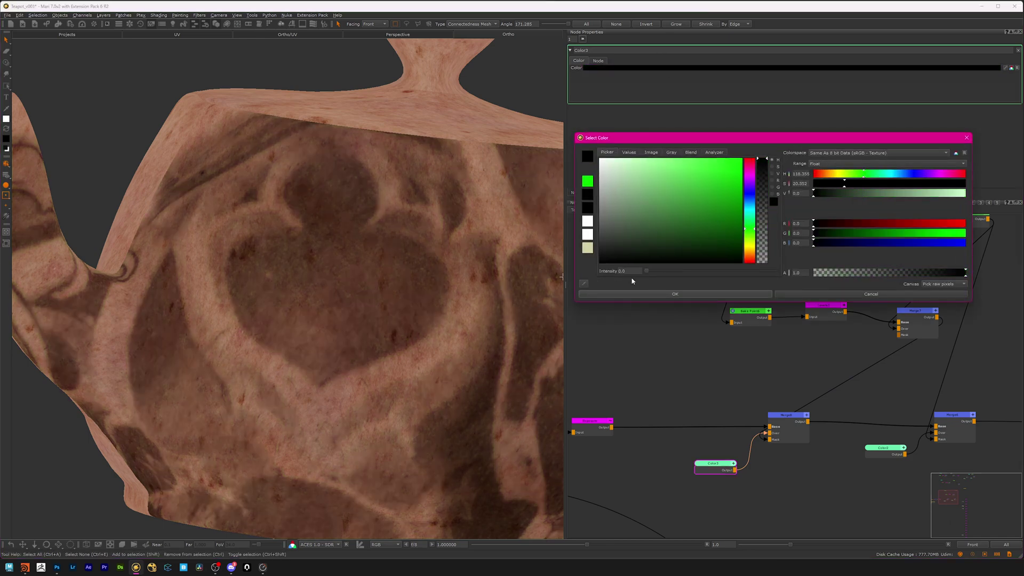
{"action": "left_click", "coordinate": [675, 294]}
{"action": "left_click", "coordinate": [793, 422]}
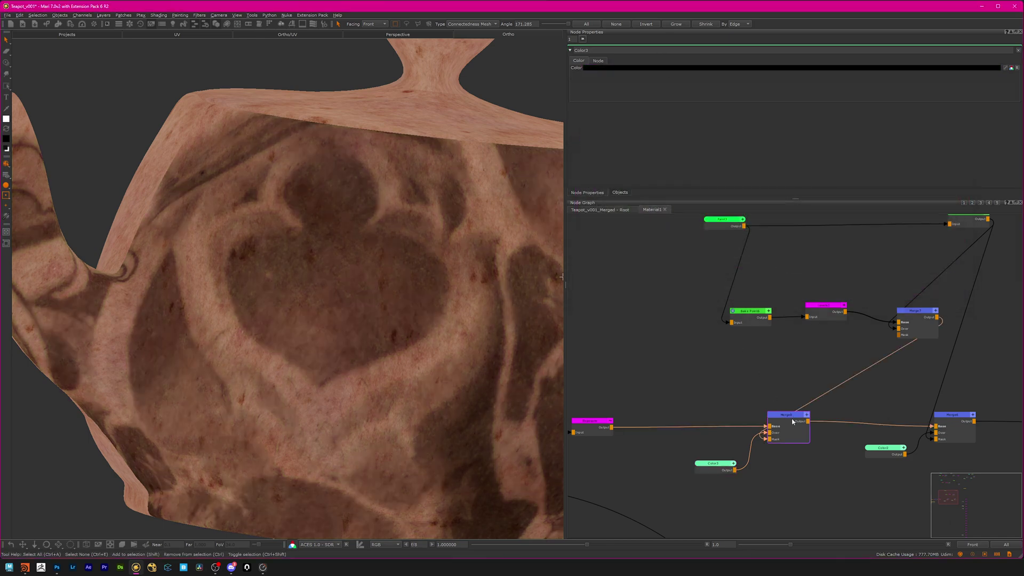
Set the Amount of the black Color's Merge node to 0.95 and view more of the teapot body.
{"action": "left_click", "coordinate": [628, 77]}
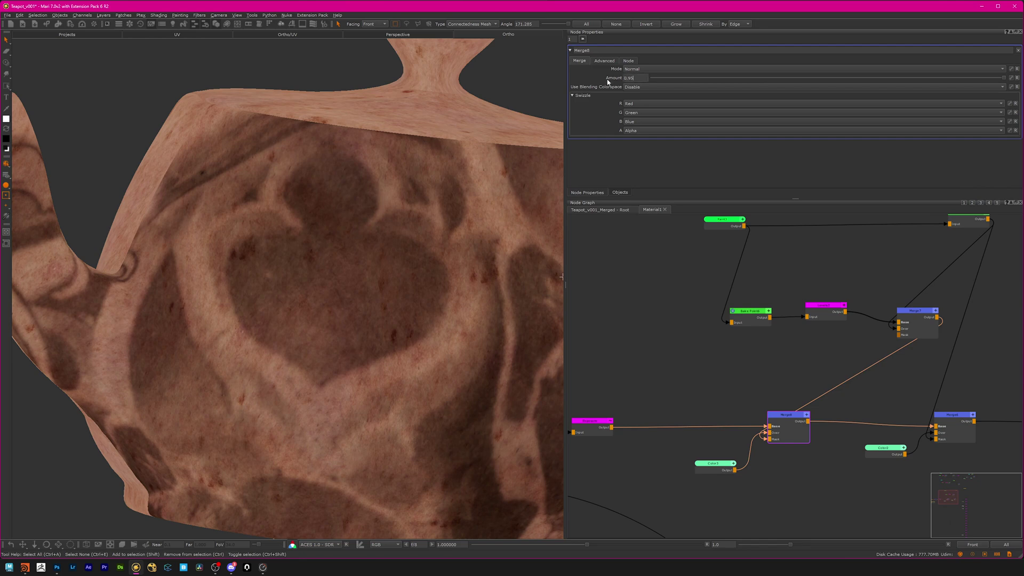
{"action": "key", "text": "Return"}
{"action": "left_click", "coordinate": [692, 345]}
{"action": "middle_click_drag", "start_coordinate": [288, 378], "coordinate": [258, 328], "text": "alt"}
{"action": "right_click_drag", "start_coordinate": [258, 328], "coordinate": [326, 342], "text": "alt"}
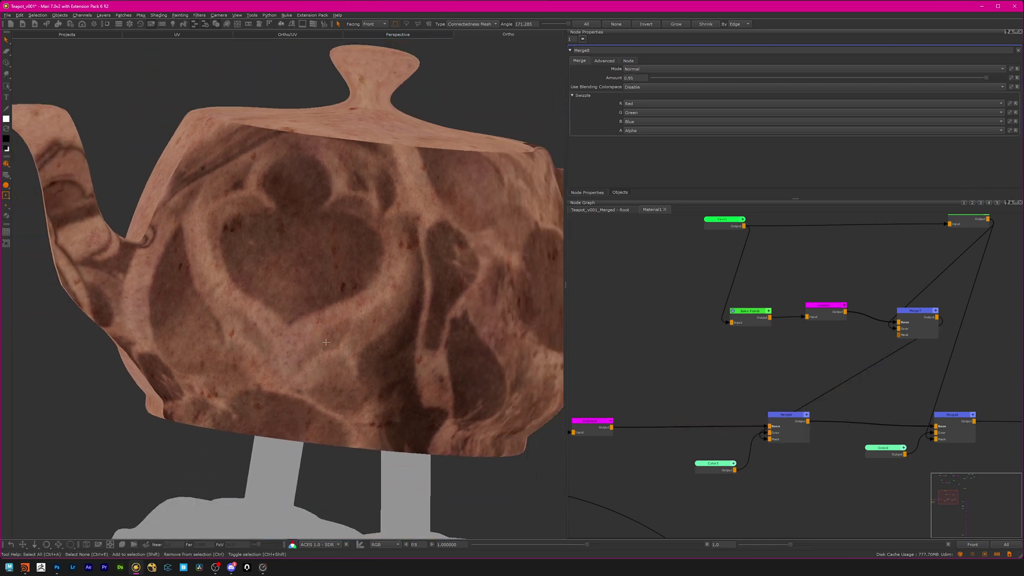
{"action": "middle_click_drag", "start_coordinate": [326, 342], "coordinate": [341, 347]}
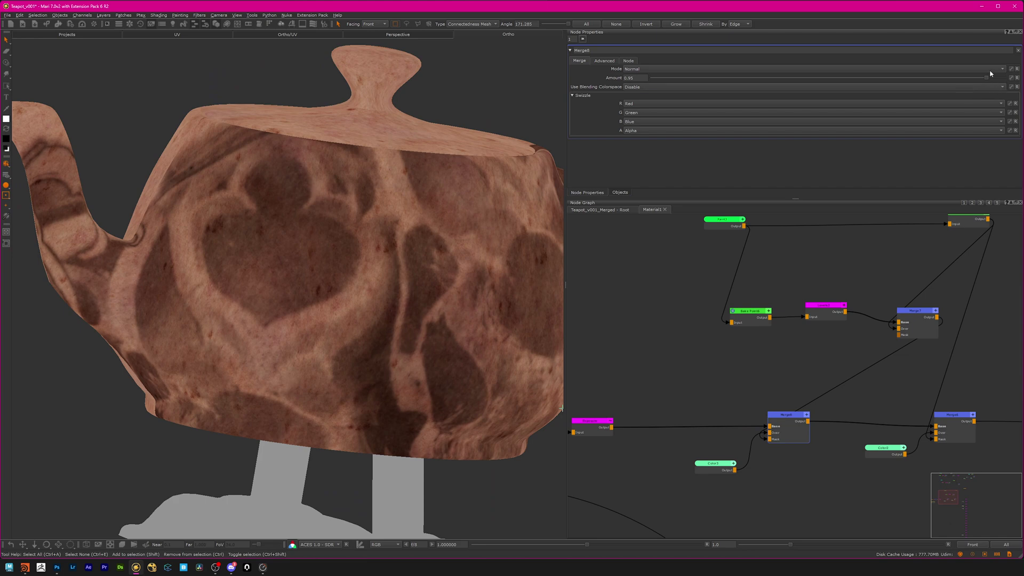
{"action": "left_click_drag", "start_coordinate": [924, 83], "coordinate": [960, 157]}
{"action": "double_click", "coordinate": [630, 79]}
{"action": "type", "text": "0.95"}
{"action": "key", "text": "Return"}
Reposition the TattooMASK Broadcaster node and add a new Merge node between it and the tattoo bake point.
{"action": "scroll", "coordinate": [766, 377], "scroll_direction": "down", "scroll_amount": 5}
{"action": "middle_click_drag", "start_coordinate": [765, 377], "coordinate": [580, 350]}
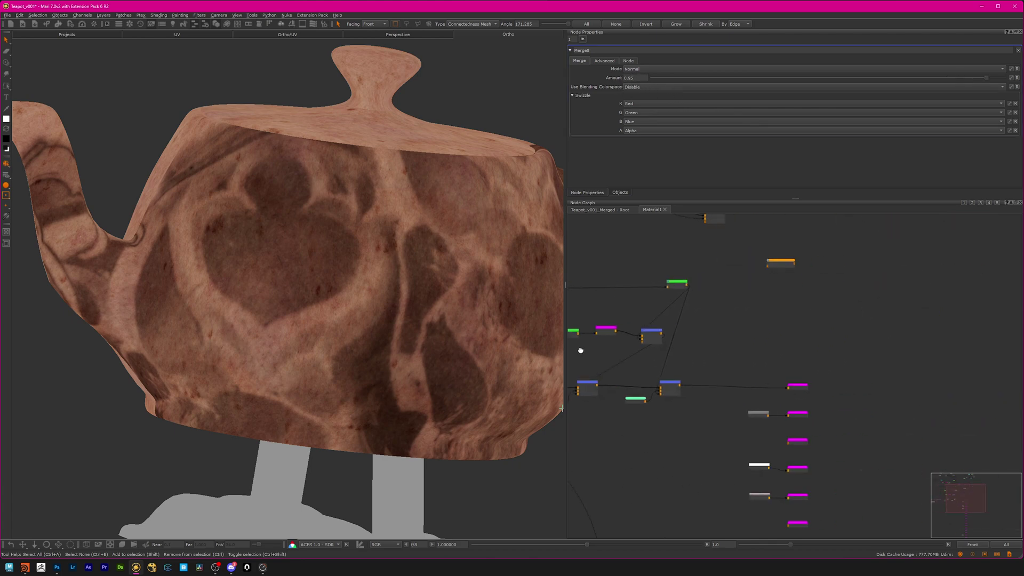
{"action": "scroll", "coordinate": [676, 323], "scroll_direction": "up", "scroll_amount": 6}
{"action": "middle_click_drag", "start_coordinate": [711, 327], "coordinate": [825, 365]}
{"action": "left_click_drag", "start_coordinate": [332, 366], "coordinate": [295, 346], "text": "alt"}
{"action": "scroll", "coordinate": [909, 397], "scroll_direction": "down", "scroll_amount": 2}
{"action": "middle_click_drag", "start_coordinate": [909, 397], "coordinate": [837, 410]}
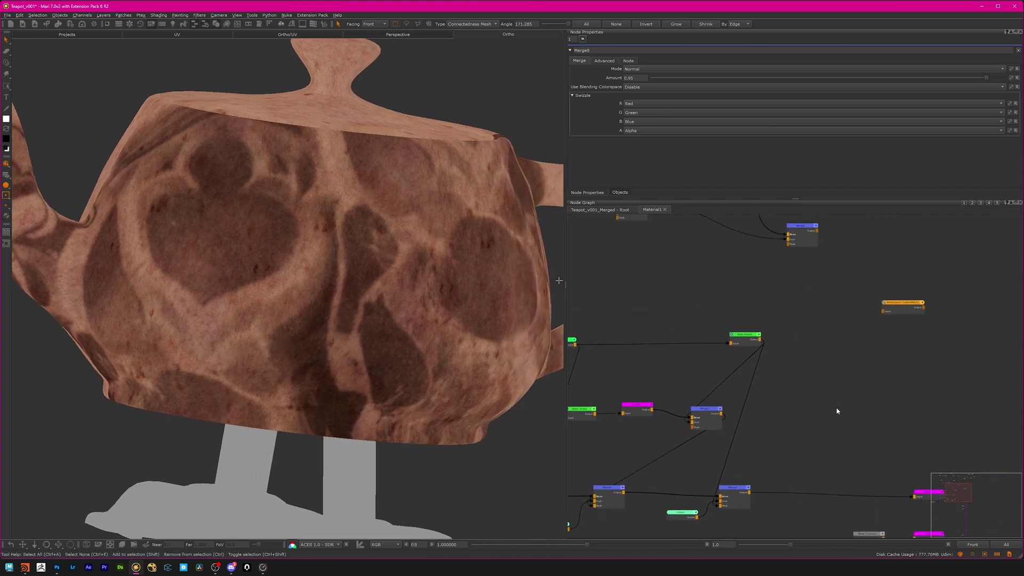
{"action": "scroll", "coordinate": [821, 391], "scroll_direction": "up", "scroll_amount": 2}
{"action": "left_click_drag", "start_coordinate": [960, 266], "coordinate": [955, 363]}
{"action": "middle_click_drag", "start_coordinate": [852, 391], "coordinate": [828, 384]}
{"action": "left_click", "coordinate": [827, 384]}
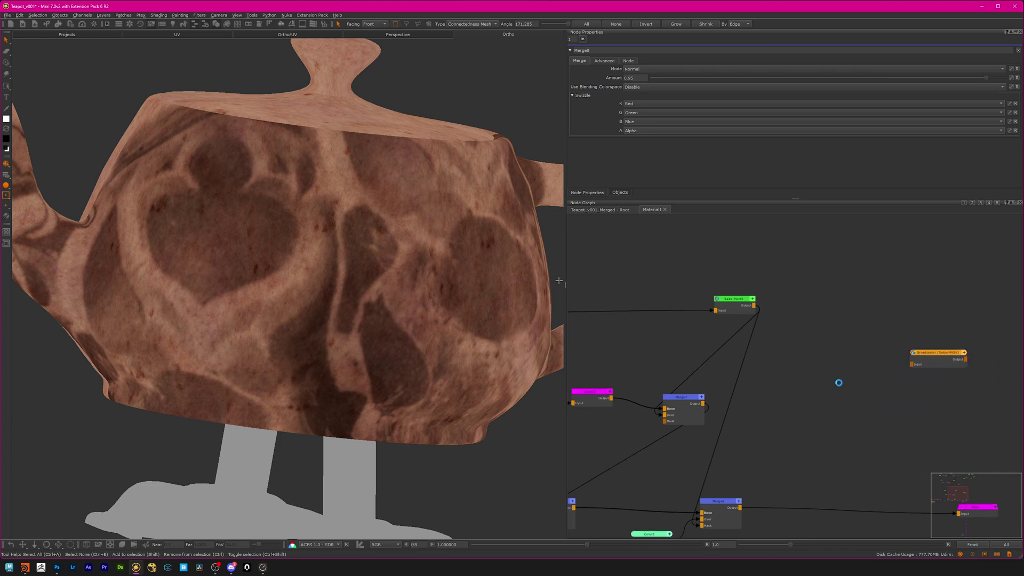
{"action": "key", "text": "ctrl+v"}
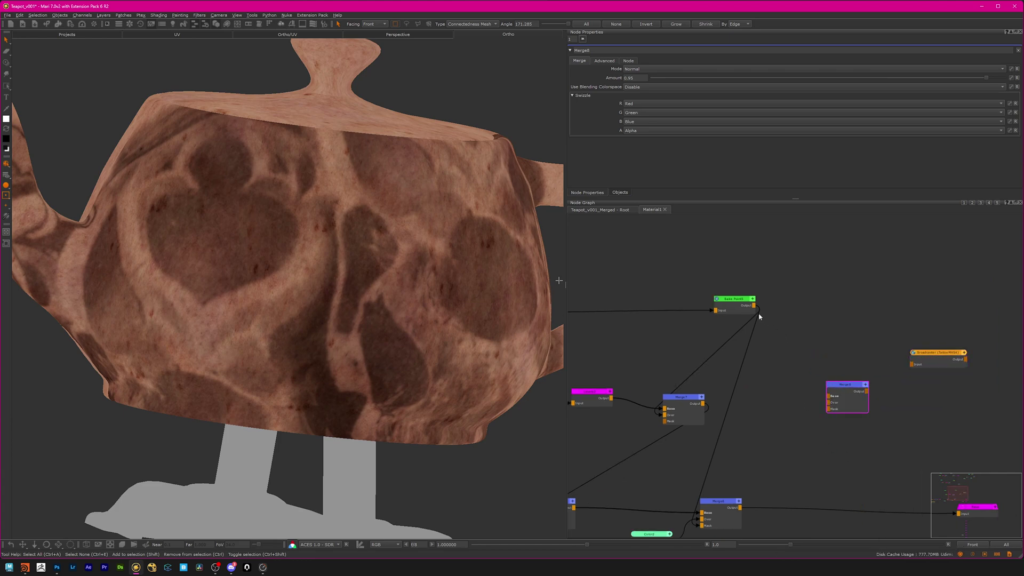
Combine the bake point as Base with the Subtract Merge as Over in Screen mode and feed the result into the TattooMASK Broadcaster.
{"action": "left_click_drag", "start_coordinate": [753, 306], "coordinate": [828, 396]}
{"action": "left_click_drag", "start_coordinate": [703, 403], "coordinate": [828, 402]}
{"action": "left_click", "coordinate": [645, 71]}
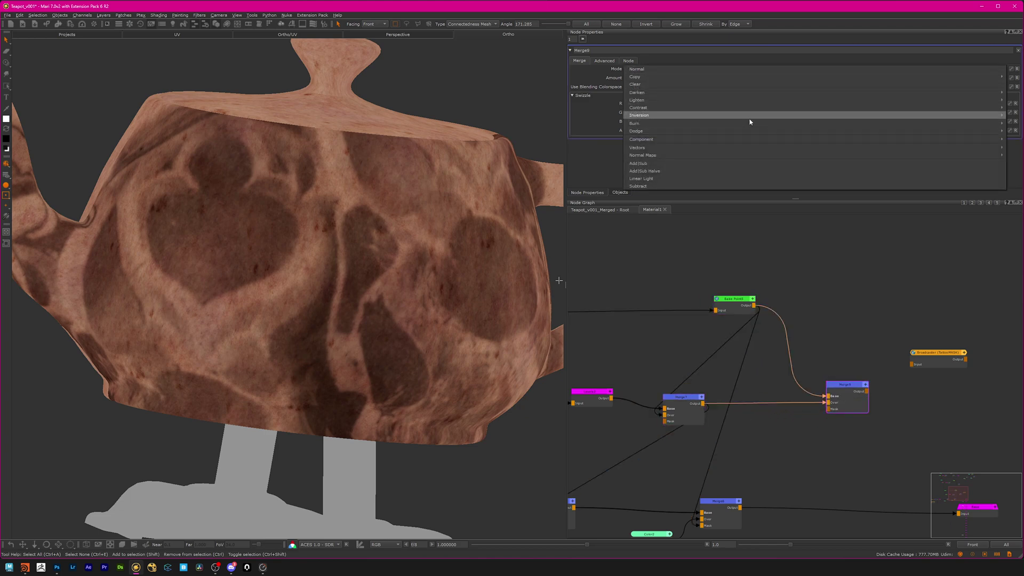
{"action": "left_click", "coordinate": [1021, 107]}
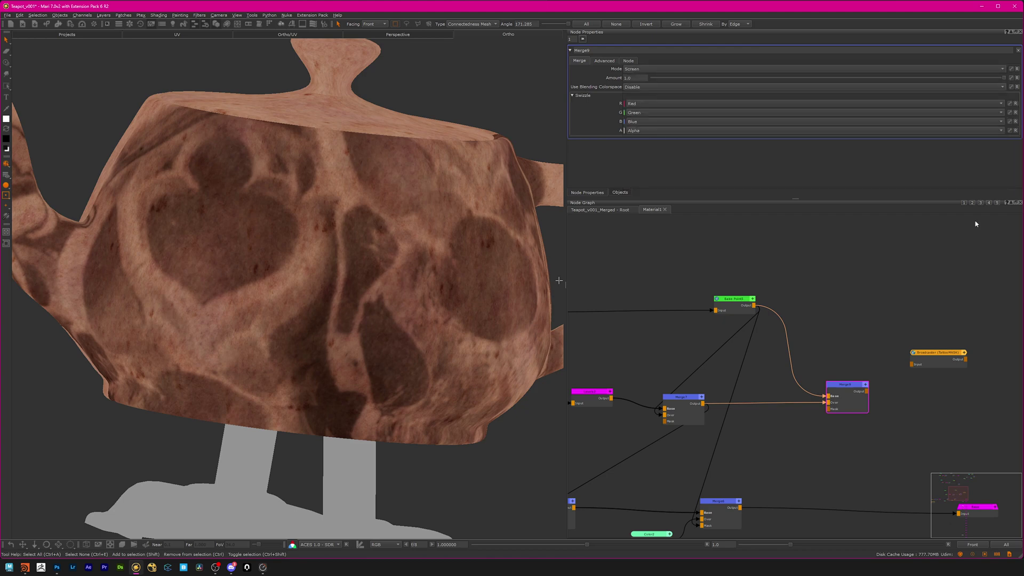
{"action": "middle_click_drag", "start_coordinate": [880, 308], "coordinate": [738, 322]}
{"action": "left_click_drag", "start_coordinate": [724, 405], "coordinate": [815, 383]}
Return to the root node graph and display the MASK_1 node's output on the teapot.
{"action": "left_click", "coordinate": [611, 211]}
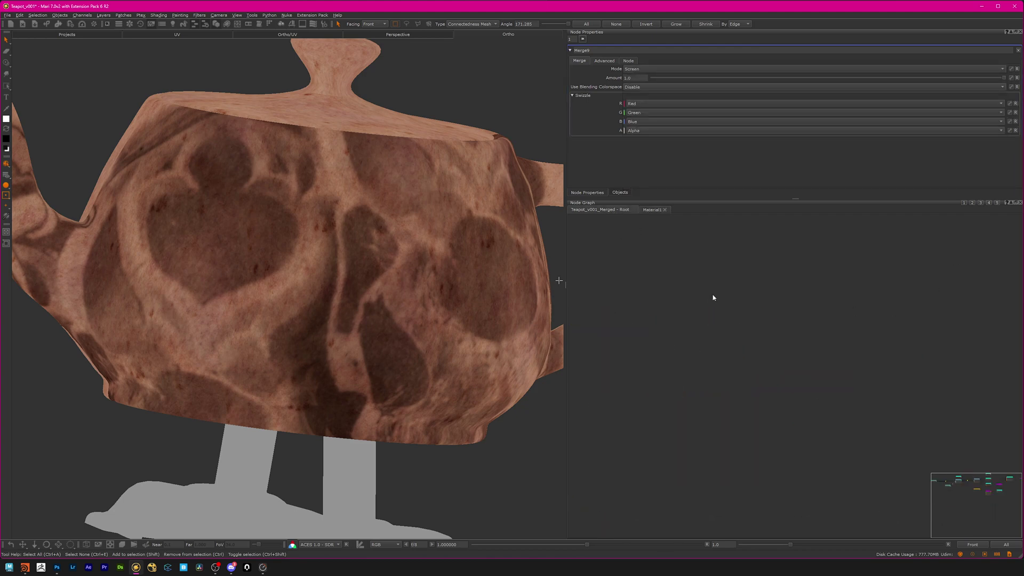
{"action": "scroll", "coordinate": [746, 373], "scroll_direction": "down", "scroll_amount": 4}
{"action": "middle_click_drag", "start_coordinate": [773, 405], "coordinate": [821, 288]}
{"action": "scroll", "coordinate": [795, 408], "scroll_direction": "up", "scroll_amount": 3}
{"action": "left_click", "coordinate": [855, 413]}
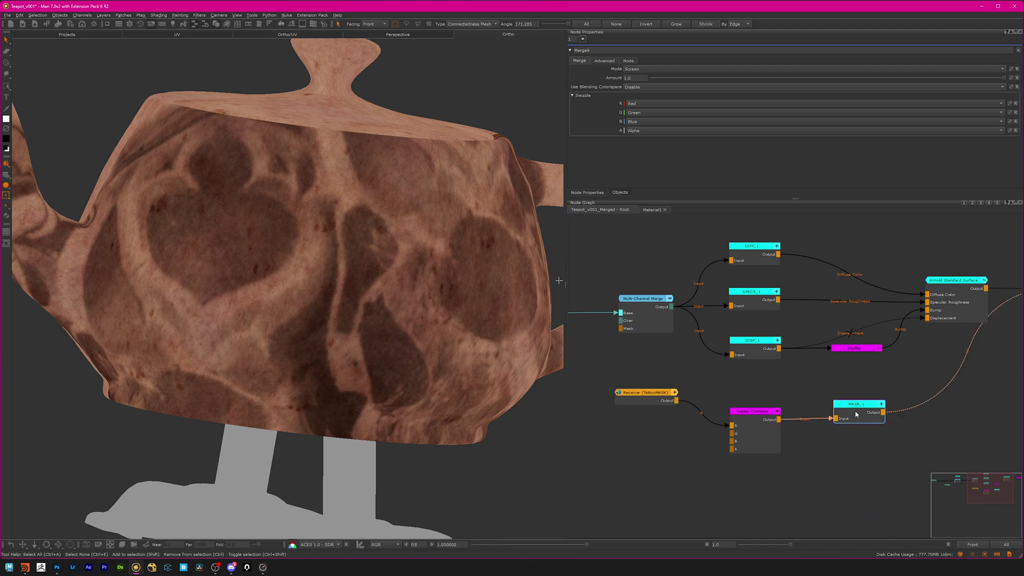
{"action": "key", "text": "2"}
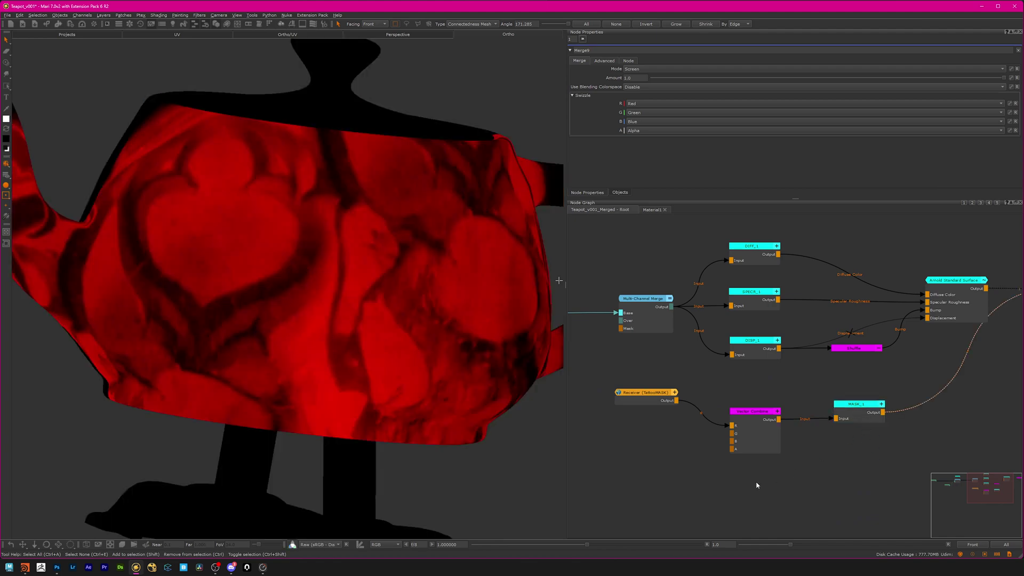
Examine the tattoo mask on the teapot and the TattooMASK Receiver's connection through Vector Combine's R input to MASK_1.
{"action": "scroll", "coordinate": [694, 474], "scroll_direction": "up", "scroll_amount": 3}
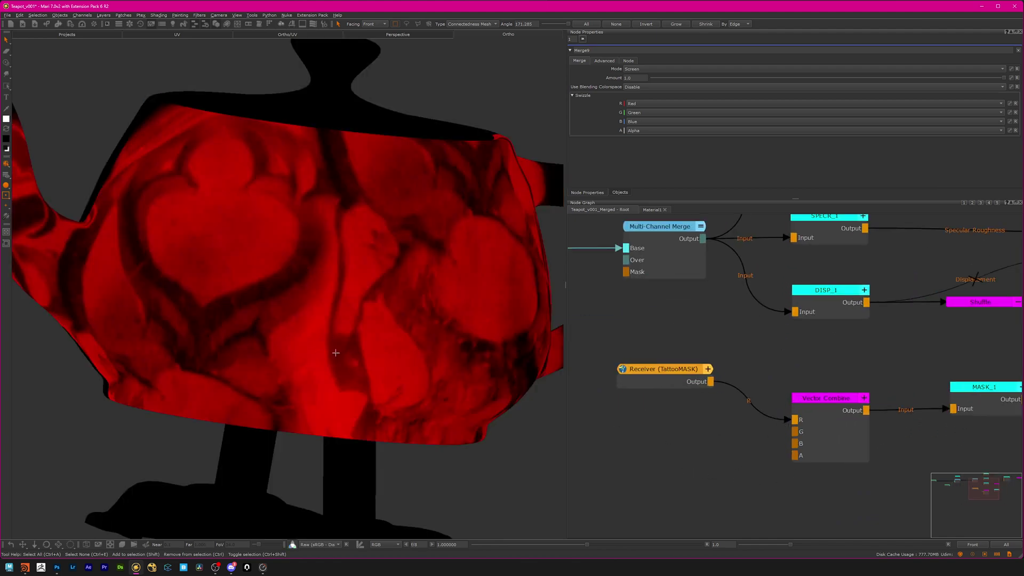
{"action": "scroll", "coordinate": [335, 352], "scroll_direction": "down", "scroll_amount": 2}
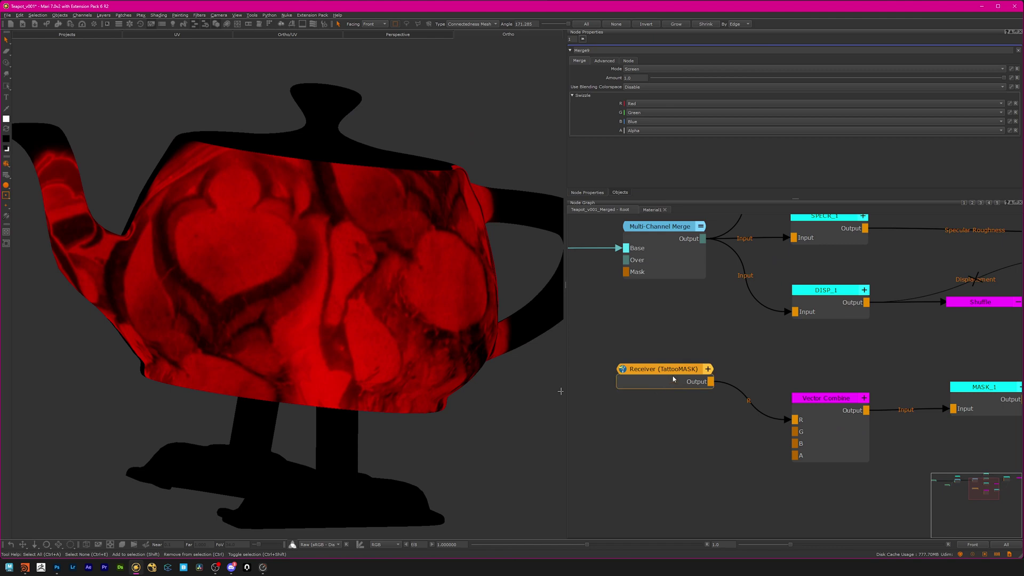
{"action": "left_click_drag", "start_coordinate": [652, 392], "coordinate": [676, 364]}
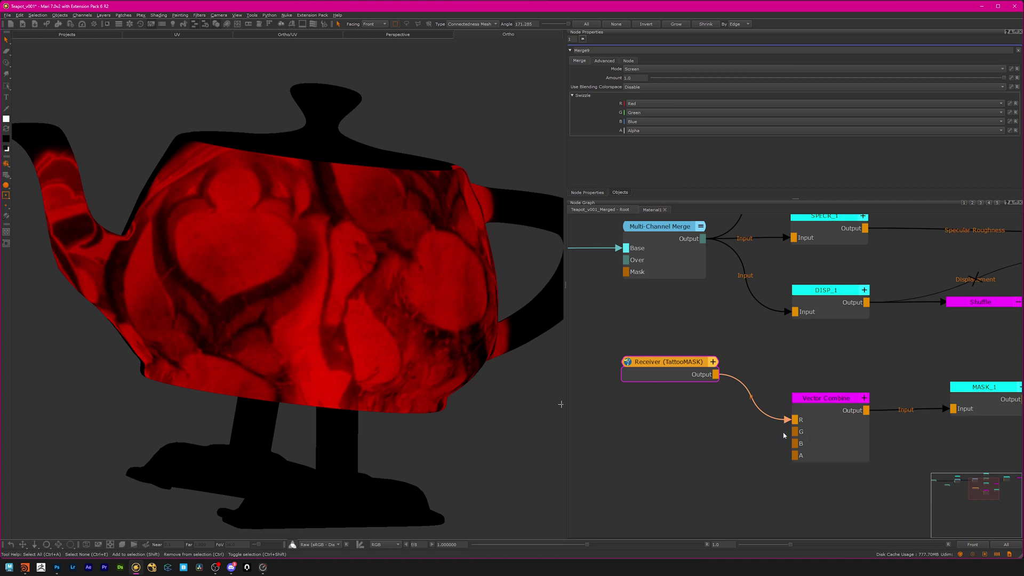
{"action": "scroll", "coordinate": [378, 312], "scroll_direction": "down", "scroll_amount": 5}
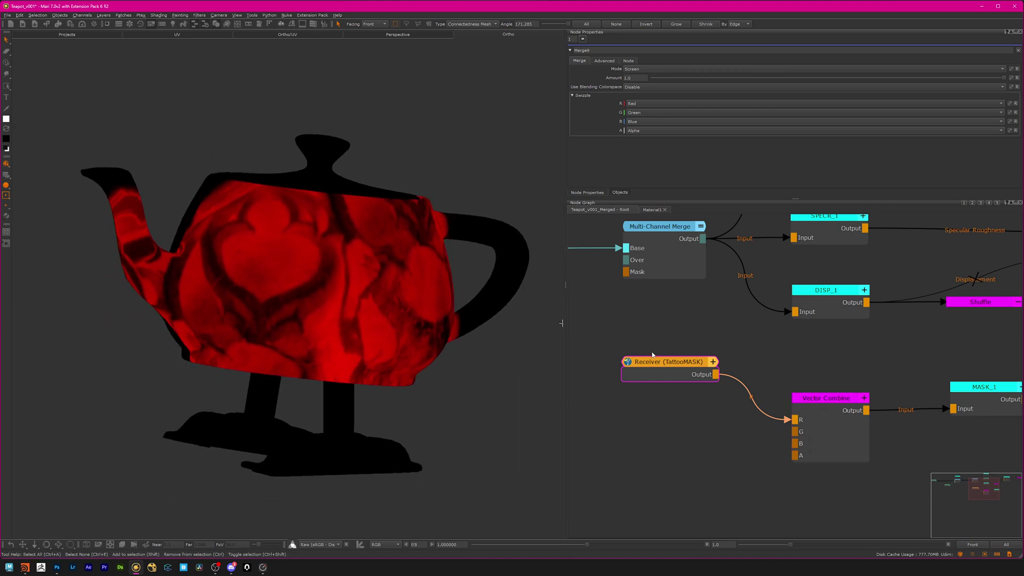
{"action": "left_click_drag", "start_coordinate": [656, 361], "coordinate": [647, 361]}
{"action": "scroll", "coordinate": [730, 418], "scroll_direction": "down", "scroll_amount": 2}
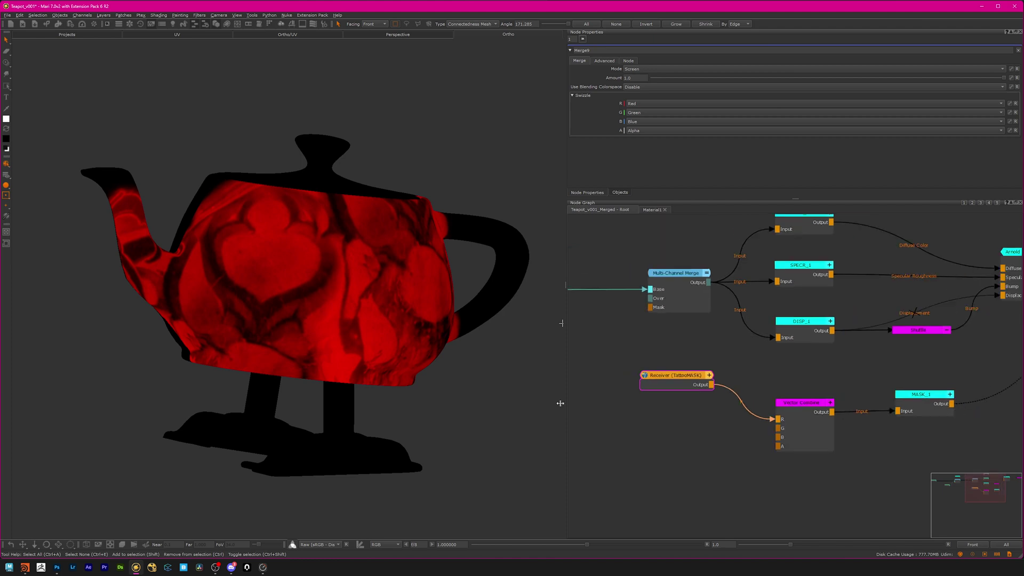
{"action": "left_click_drag", "start_coordinate": [335, 394], "coordinate": [272, 387], "text": "alt"}
{"action": "scroll", "coordinate": [662, 356], "scroll_direction": "down", "scroll_amount": 3}
{"action": "middle_click_drag", "start_coordinate": [634, 355], "coordinate": [672, 366]}
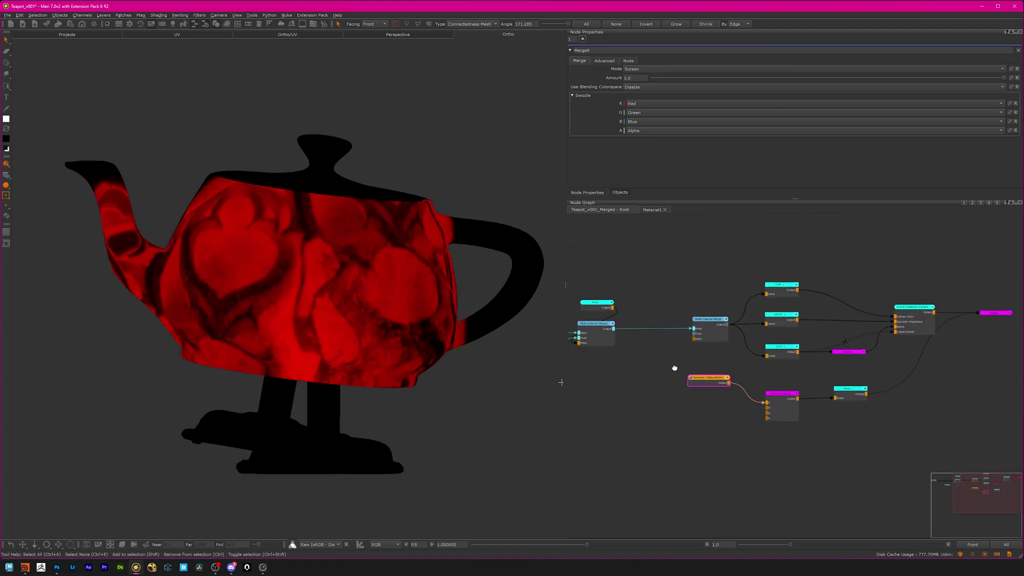
Display the Arnold Standard Surface result and inspect the blended tattoos from several angles and distances.
{"action": "left_click", "coordinate": [904, 323]}
{"action": "key", "text": "v"}
{"action": "left_click_drag", "start_coordinate": [235, 366], "coordinate": [260, 363], "text": "alt"}
{"action": "right_click_drag", "start_coordinate": [261, 364], "coordinate": [346, 355], "text": "alt"}
{"action": "left_click_drag", "start_coordinate": [347, 355], "coordinate": [301, 350], "text": "alt"}
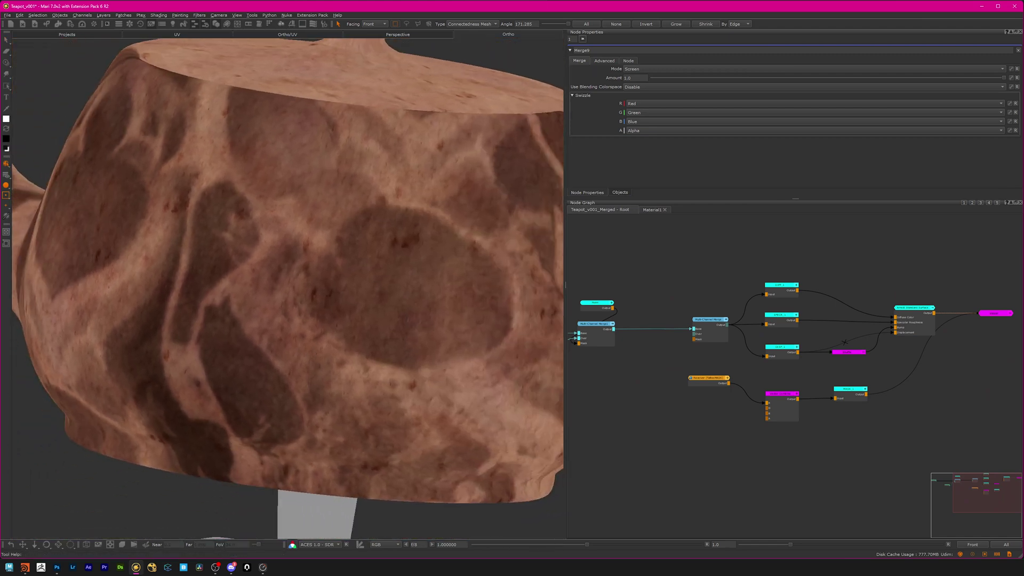
{"action": "right_click_drag", "start_coordinate": [394, 306], "coordinate": [445, 303], "text": "alt"}
{"action": "middle_click_drag", "start_coordinate": [445, 304], "coordinate": [297, 291], "text": "alt"}
{"action": "mouse_move", "coordinate": [298, 291]}
{"action": "left_mouse_down", "text": "alt"}
{"action": "mouse_move", "coordinate": [286, 283]}
{"action": "mouse_move", "coordinate": [294, 283]}
{"action": "left_mouse_up", "text": "alt"}
{"action": "middle_click_drag", "start_coordinate": [242, 283], "coordinate": [373, 322], "text": "alt"}
{"action": "right_click_drag", "start_coordinate": [373, 323], "coordinate": [328, 324], "text": "alt"}
{"action": "left_click_drag", "start_coordinate": [327, 325], "coordinate": [364, 332], "text": "alt"}
{"action": "left_click_drag", "start_coordinate": [220, 288], "coordinate": [256, 330], "text": "alt"}
{"action": "right_click_drag", "start_coordinate": [256, 330], "coordinate": [283, 270], "text": "alt"}
{"action": "left_click_drag", "start_coordinate": [283, 269], "coordinate": [294, 270], "text": "alt"}
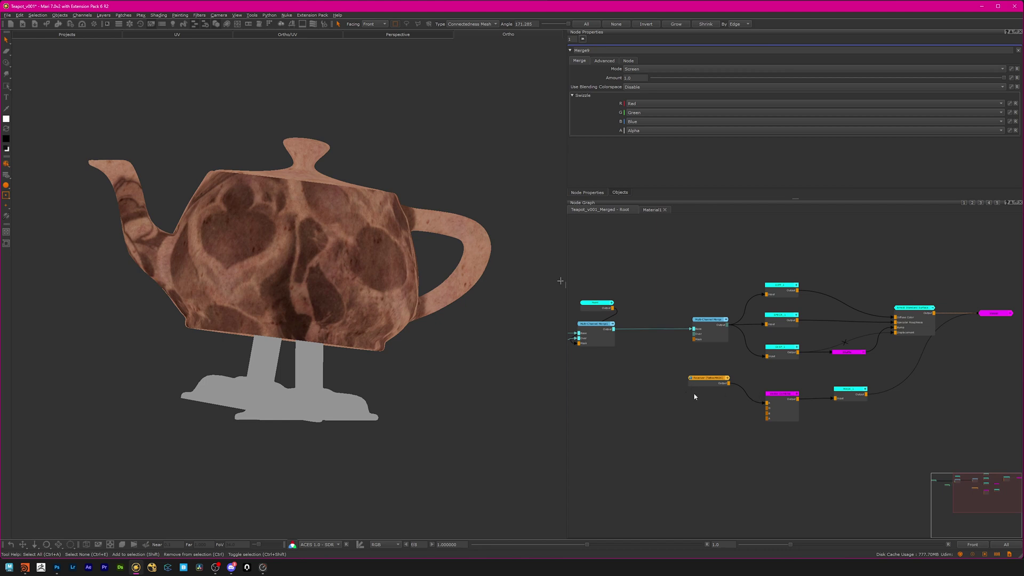
Switch to Houdini and start a new RenderMan render of the teapot.
{"action": "left_click", "coordinate": [25, 568]}
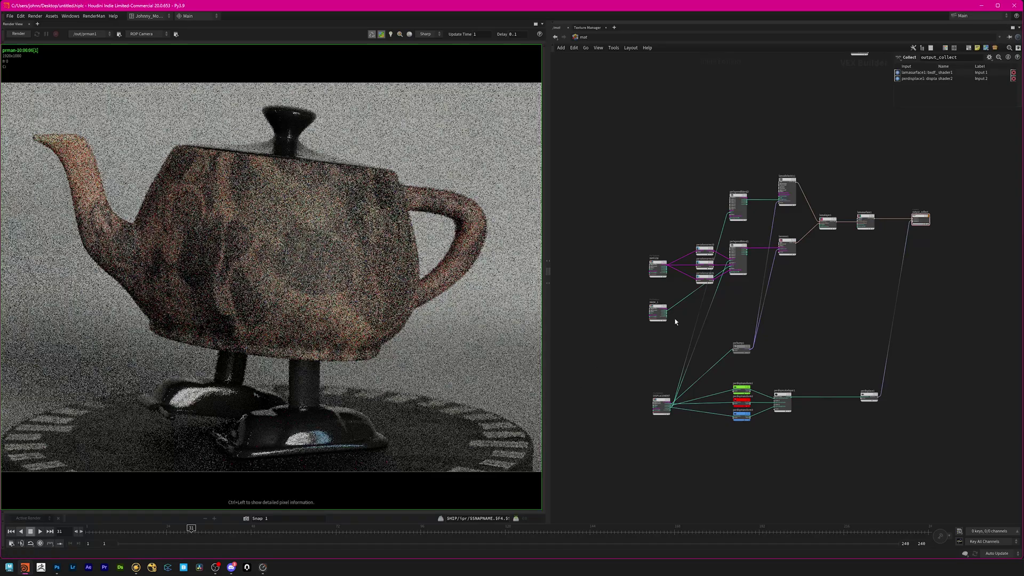
{"action": "left_click", "coordinate": [24, 34]}
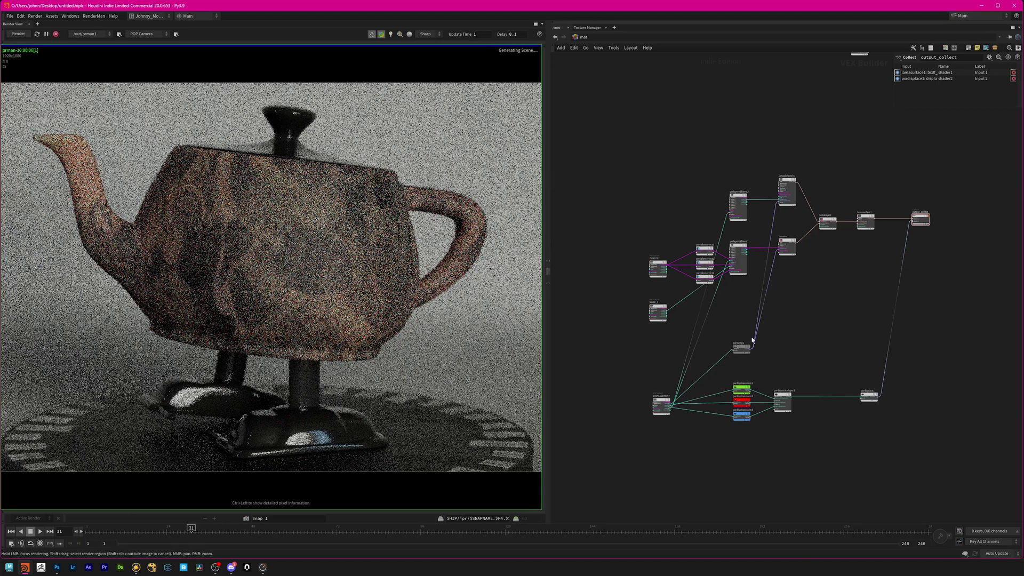
{"action": "scroll", "coordinate": [731, 334], "scroll_direction": "up", "scroll_amount": 3}
{"action": "key", "text": "h"}
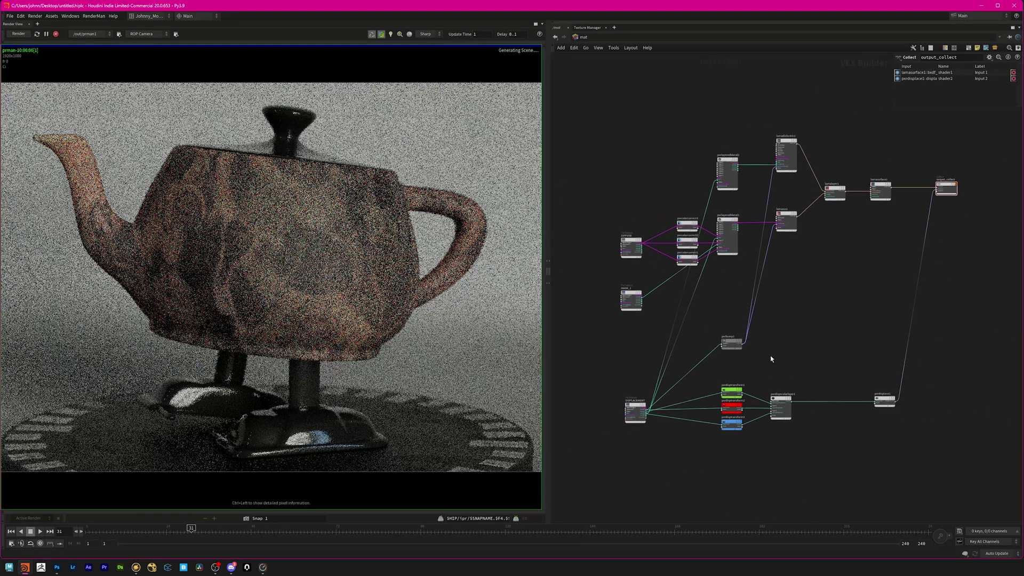
Limit the render to a rectangular region over the tattoos on the teapot body.
{"action": "left_click_drag", "start_coordinate": [943, 464], "coordinate": [648, 337]}
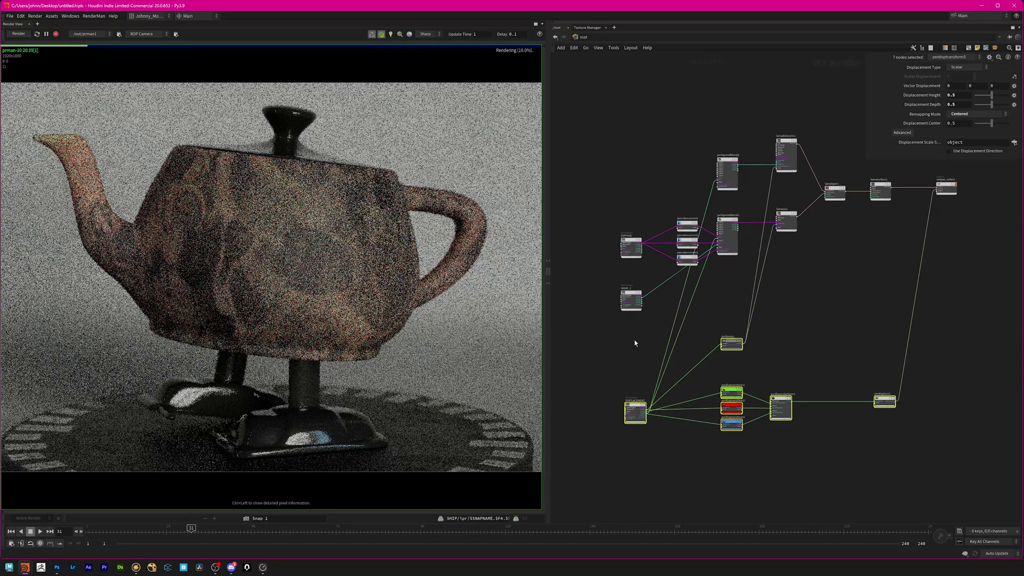
{"action": "scroll", "coordinate": [666, 335], "scroll_direction": "up", "scroll_amount": 3}
{"action": "middle_click_drag", "start_coordinate": [706, 321], "coordinate": [722, 464]}
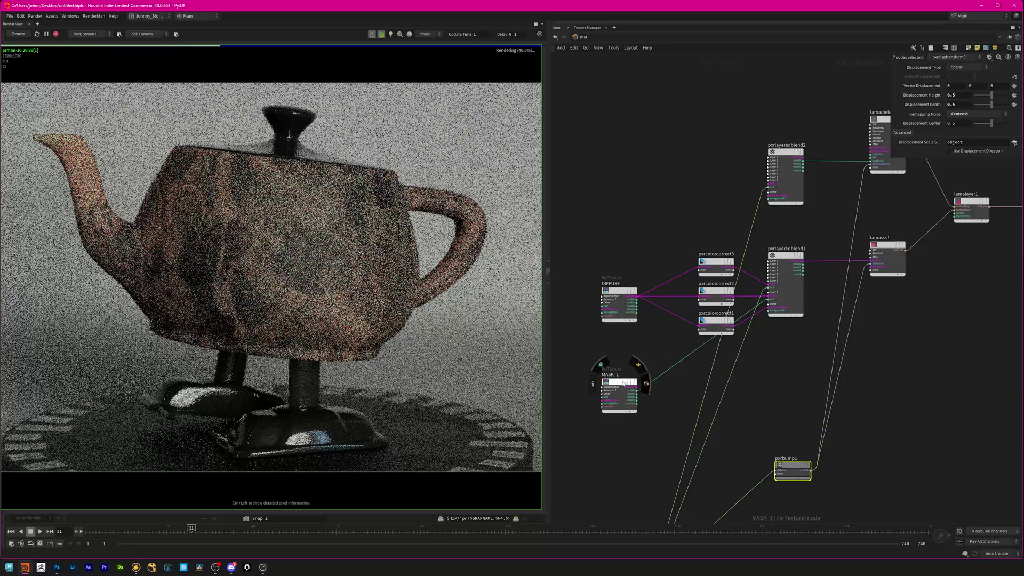
{"action": "scroll", "coordinate": [821, 299], "scroll_direction": "up", "scroll_amount": 4}
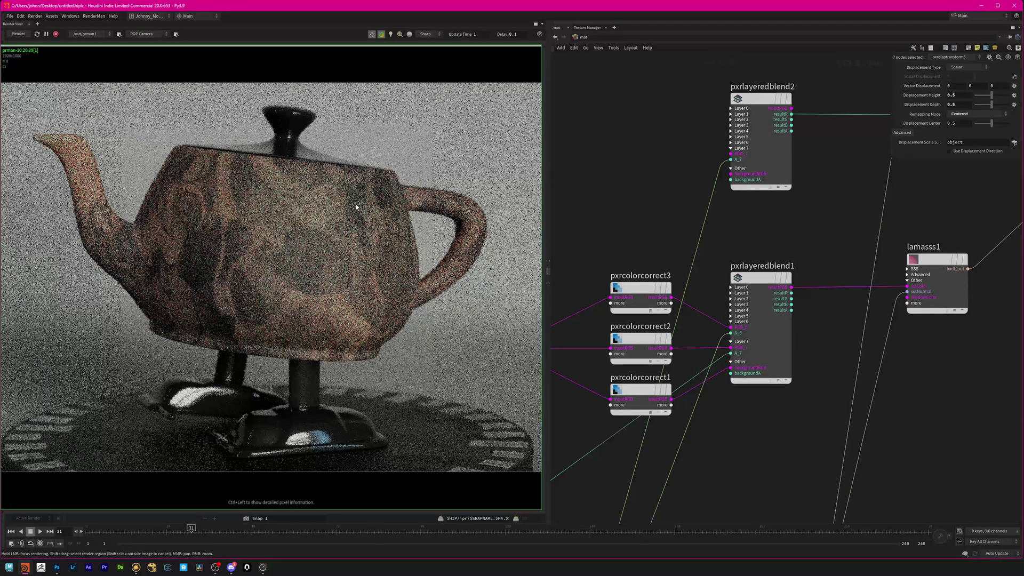
{"action": "left_click_drag", "start_coordinate": [352, 195], "coordinate": [194, 304], "text": "shift"}
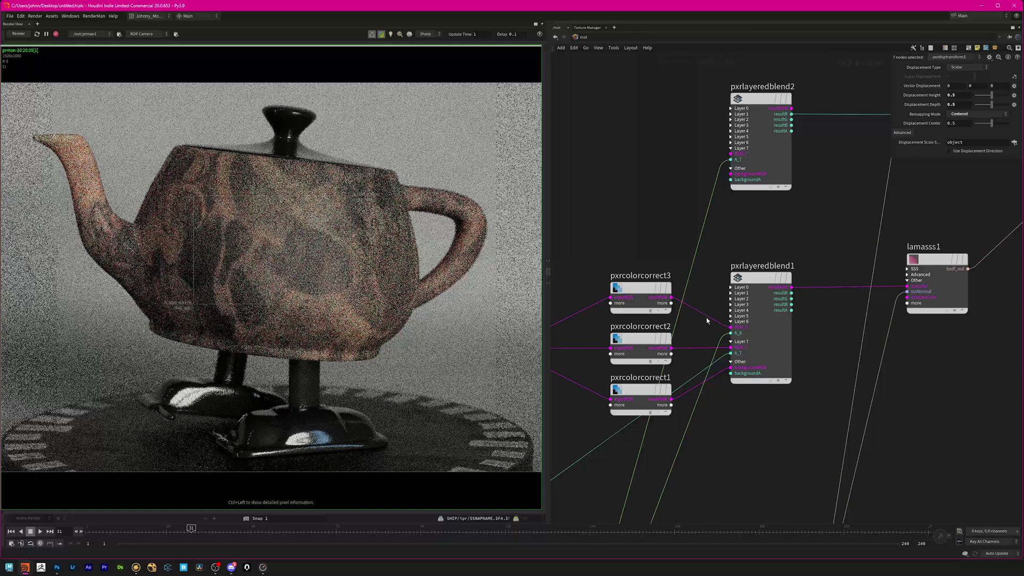
Space pxrcolorcorrect3 and pxrcolorcorrect1 farther away from pxrcolorcorrect2 and show the settings of pxrcolorcorrect2.
{"action": "left_click_drag", "start_coordinate": [640, 288], "coordinate": [640, 240]}
{"action": "left_click_drag", "start_coordinate": [636, 388], "coordinate": [635, 443]}
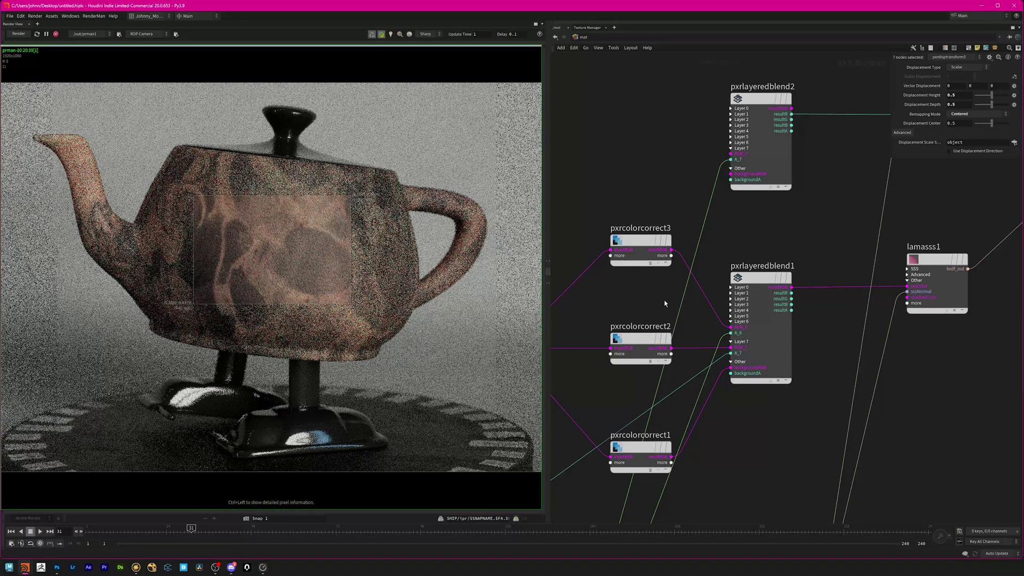
{"action": "middle_click_drag", "start_coordinate": [641, 297], "coordinate": [691, 289]}
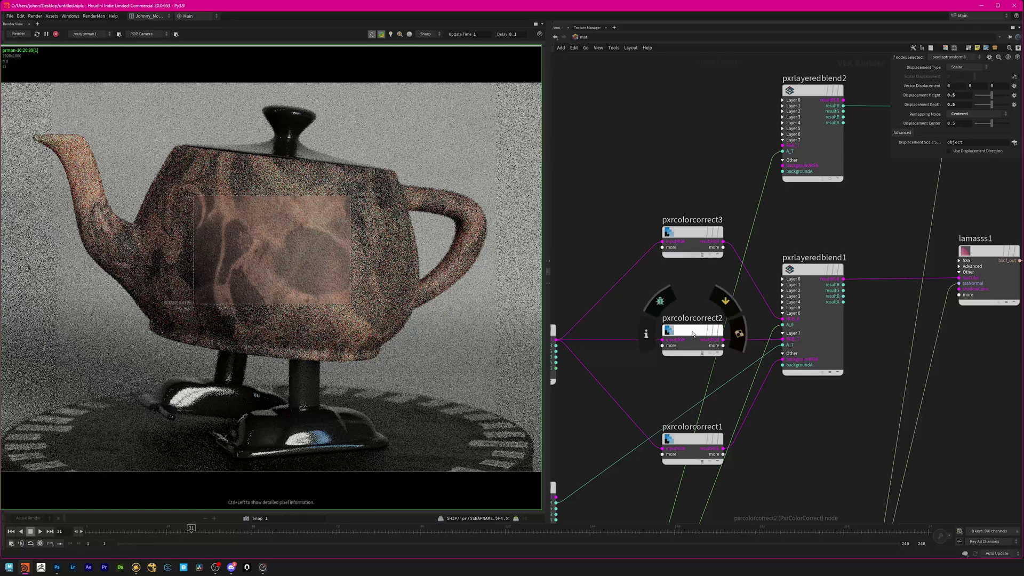
{"action": "left_click", "coordinate": [692, 334]}
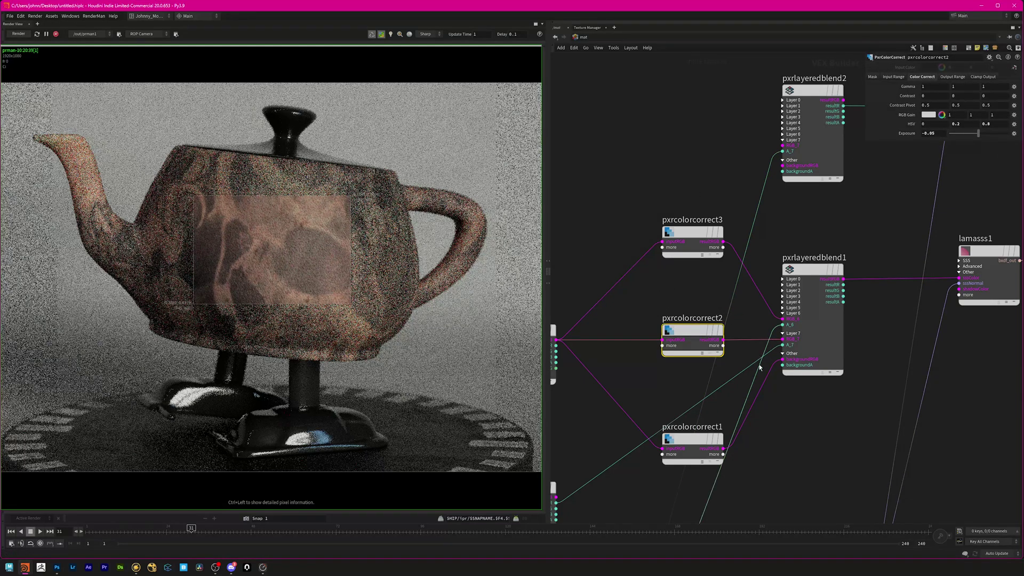
Trace MASK_1's resultR into A_7 of pxrlayeredblend1 and follow the blended color into the lamasss1 node.
{"action": "scroll", "coordinate": [810, 425], "scroll_direction": "down", "scroll_amount": 3}
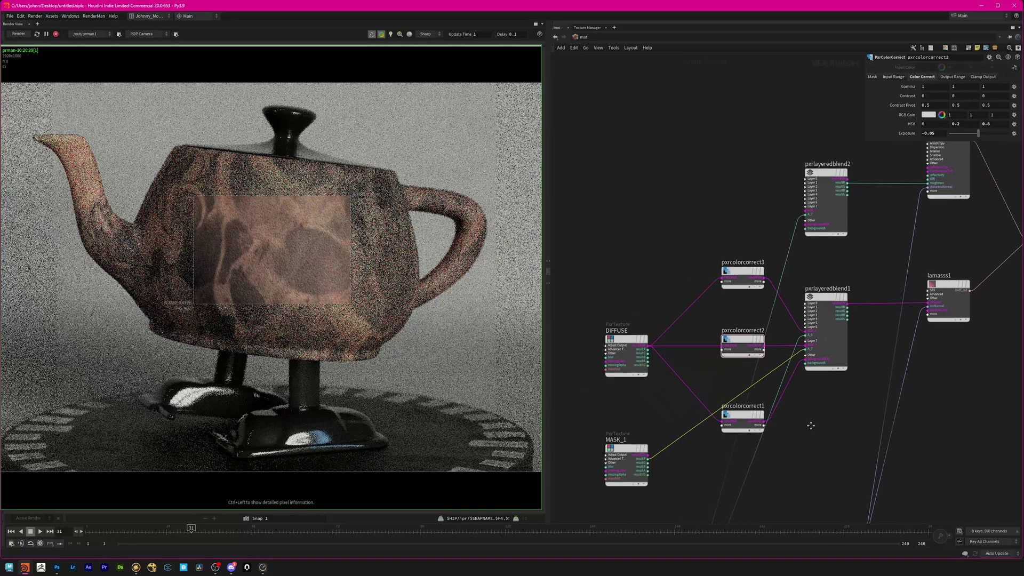
{"action": "scroll", "coordinate": [705, 428], "scroll_direction": "up", "scroll_amount": 3}
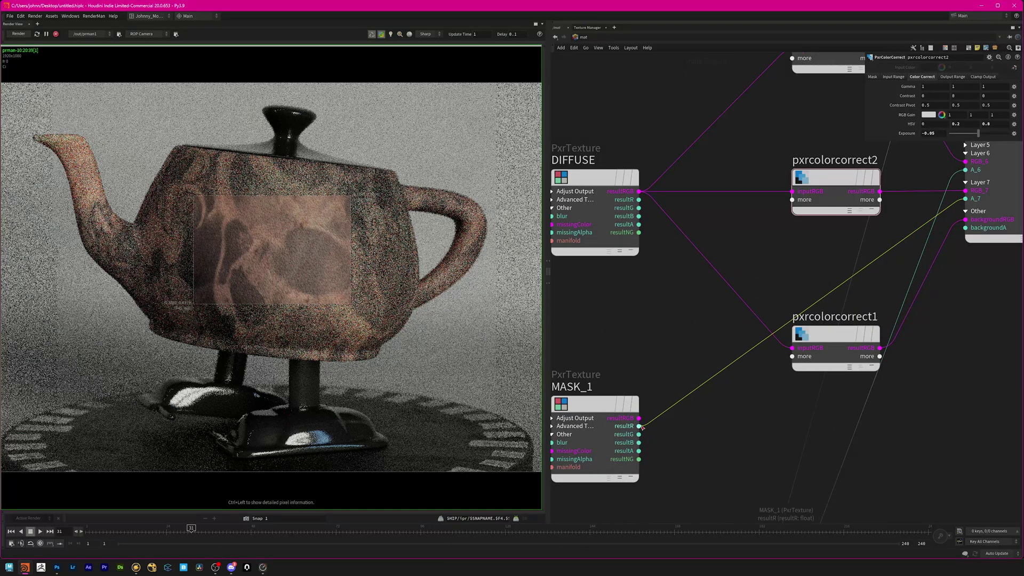
{"action": "scroll", "coordinate": [779, 289], "scroll_direction": "down", "scroll_amount": 3}
{"action": "middle_click_drag", "start_coordinate": [844, 272], "coordinate": [741, 331]}
{"action": "scroll", "coordinate": [781, 218], "scroll_direction": "up", "scroll_amount": 1}
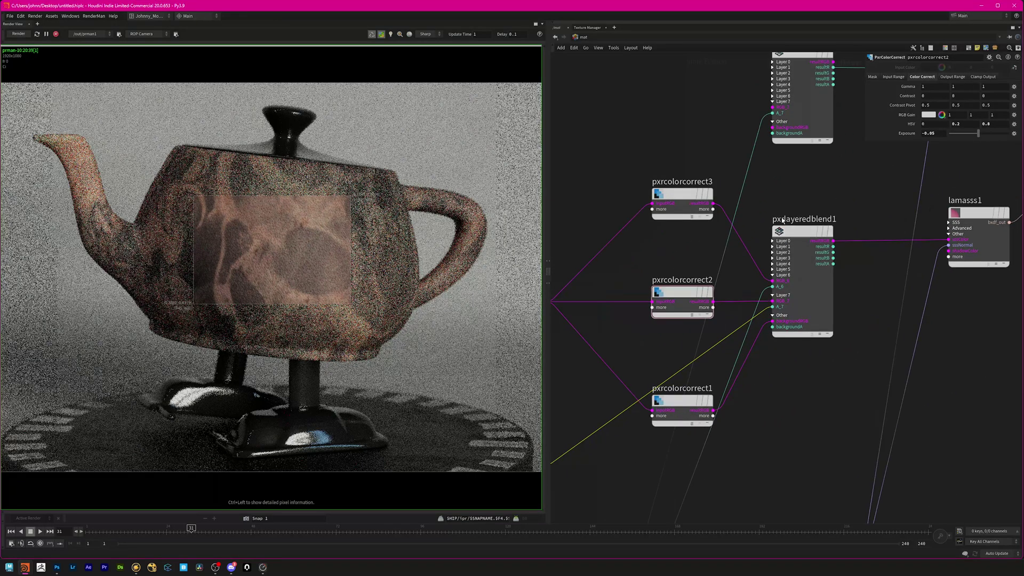
{"action": "middle_click_drag", "start_coordinate": [885, 304], "coordinate": [855, 335]}
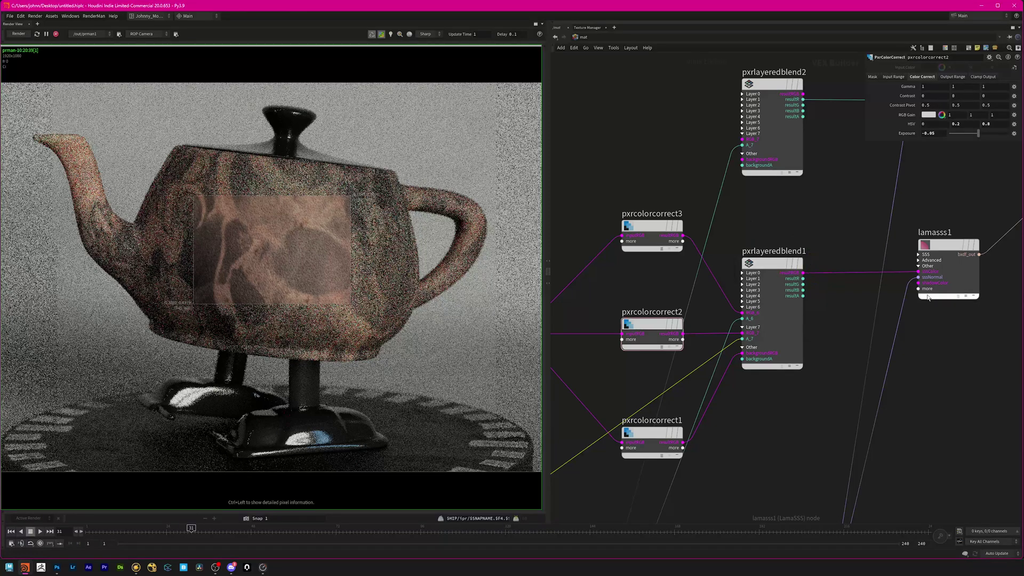
{"action": "middle_click_drag", "start_coordinate": [916, 274], "coordinate": [856, 306]}
{"action": "scroll", "coordinate": [857, 305], "scroll_direction": "up", "scroll_amount": 2}
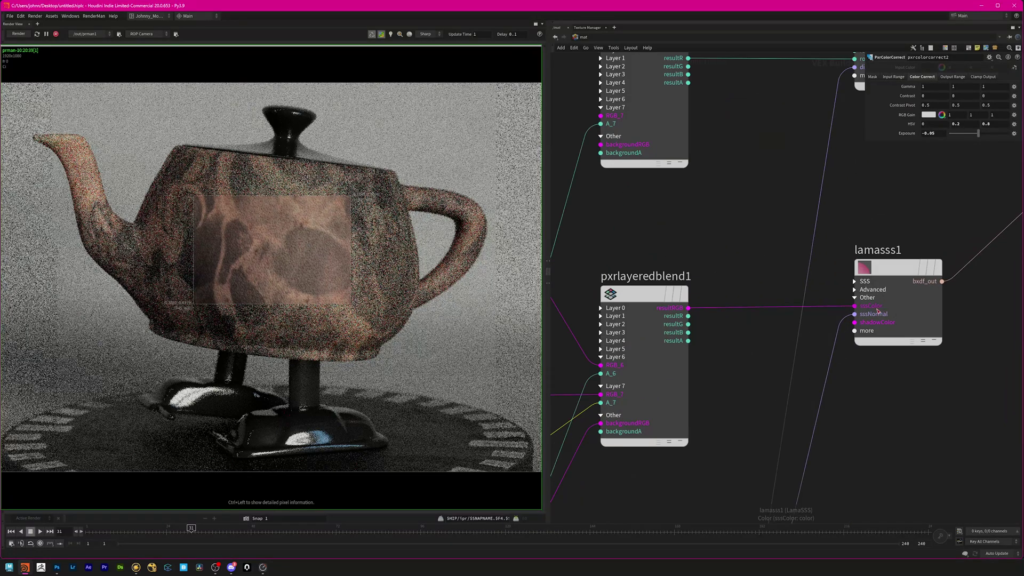
Select pxrcolorcorrect2 and examine how DIFFUSE, MASK_1 and the three color corrections feed pxrlayeredblend1 and the wider shading network.
{"action": "middle_click_drag", "start_coordinate": [769, 346], "coordinate": [925, 322]}
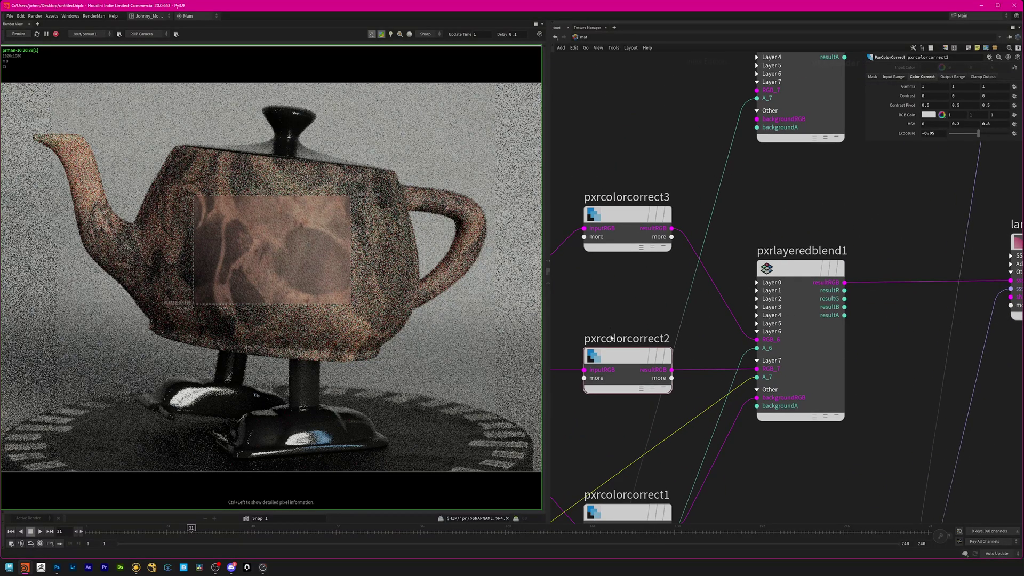
{"action": "left_click", "coordinate": [627, 356]}
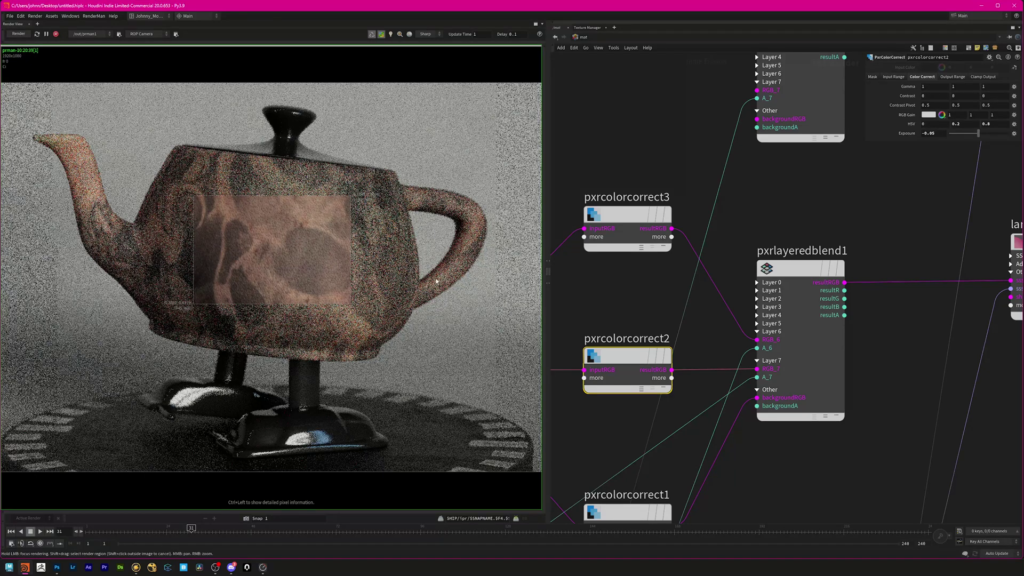
{"action": "scroll", "coordinate": [618, 314], "scroll_direction": "down", "scroll_amount": 5}
{"action": "middle_click_drag", "start_coordinate": [687, 389], "coordinate": [793, 409]}
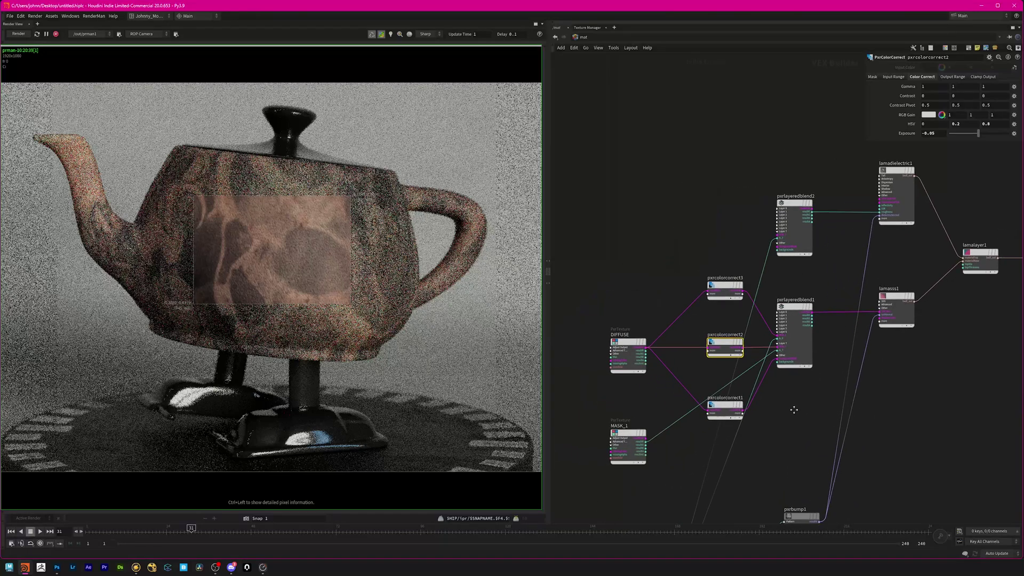
{"action": "scroll", "coordinate": [717, 357], "scroll_direction": "up", "scroll_amount": 2}
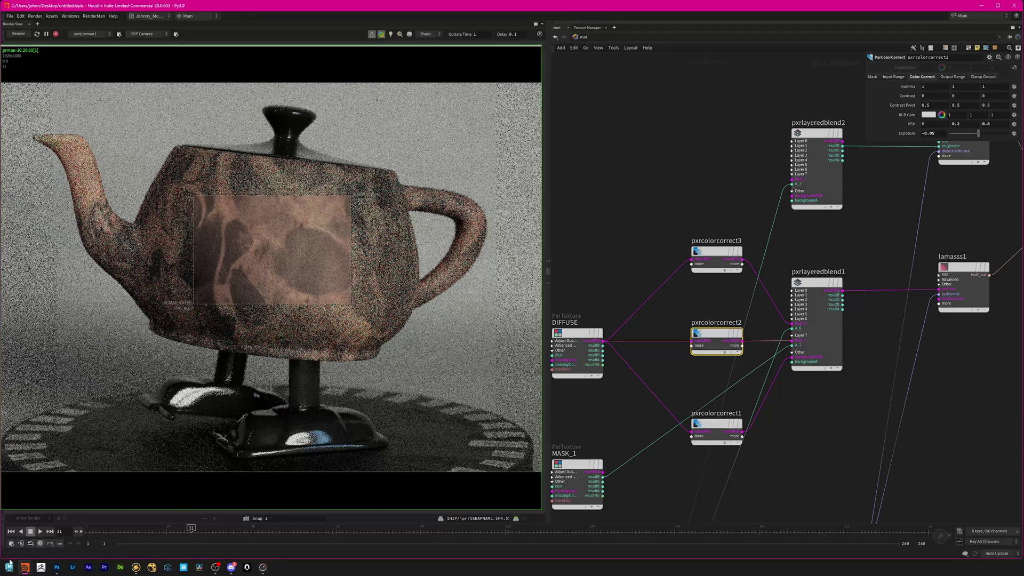
{"action": "mouse_move", "coordinate": [27, 570]}
{"action": "scroll", "coordinate": [619, 433], "scroll_direction": "down", "scroll_amount": 3}
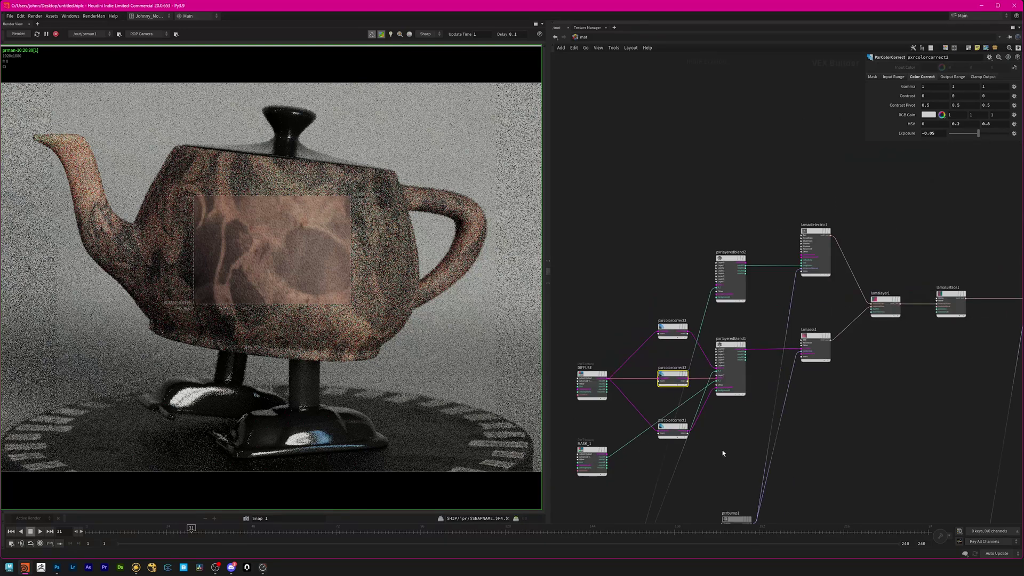
{"action": "middle_click_drag", "start_coordinate": [723, 453], "coordinate": [712, 418]}
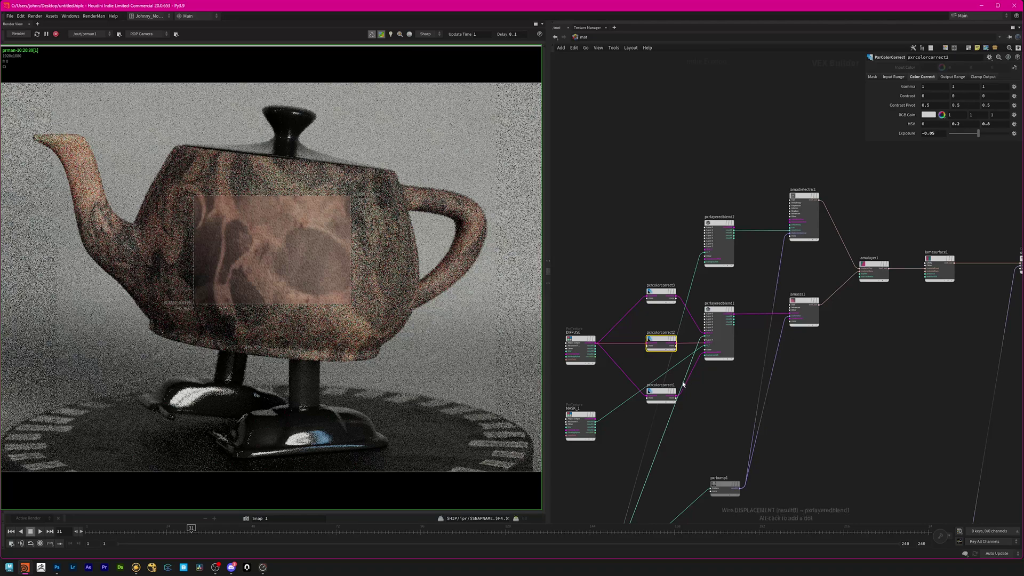
{"action": "middle_click_drag", "start_coordinate": [665, 457], "coordinate": [683, 438]}
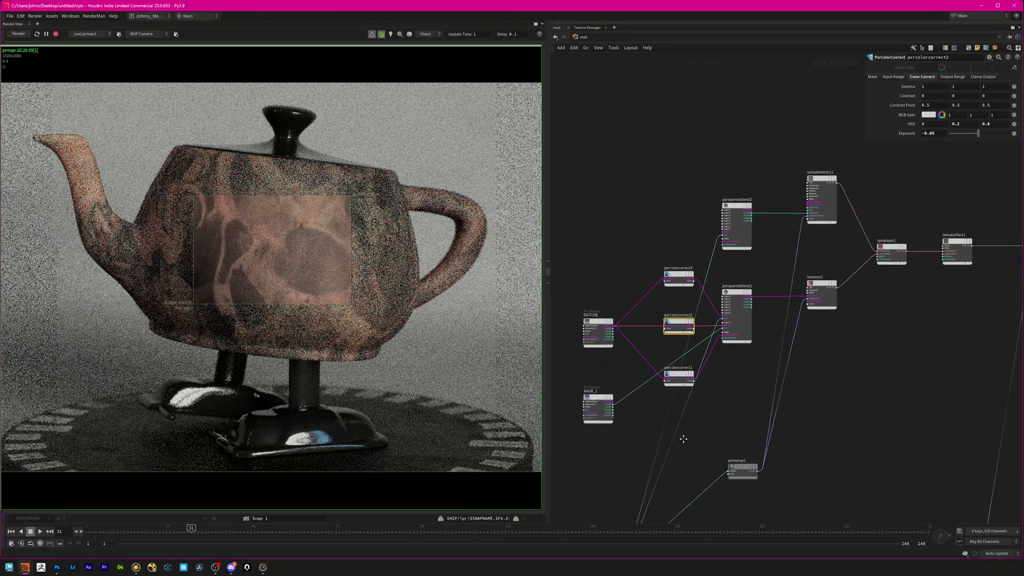